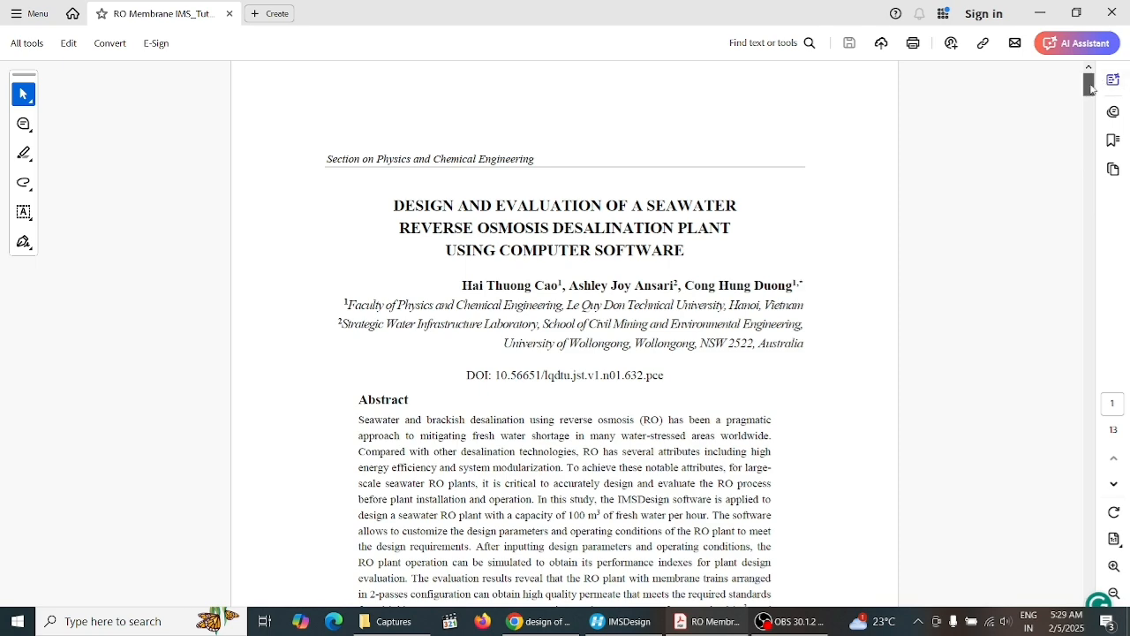
Scroll through the paper from the abstract and methodology down to the results section with the feed water table
left_click_drag(1090, 89, 1090, 95)
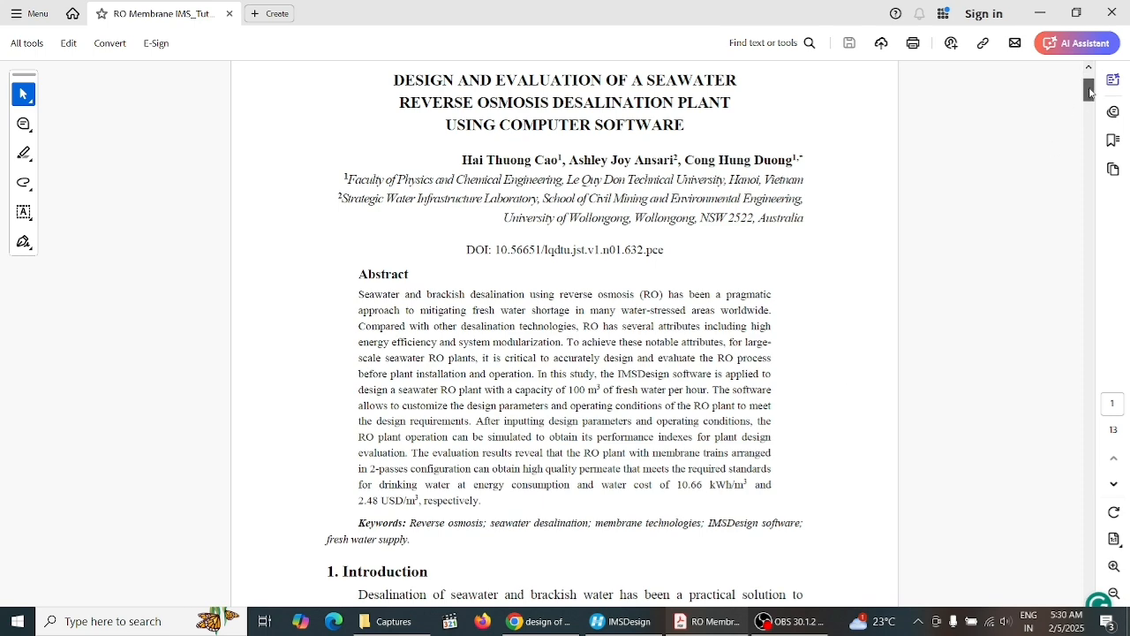
left_click_drag(1090, 90, 1090, 168)
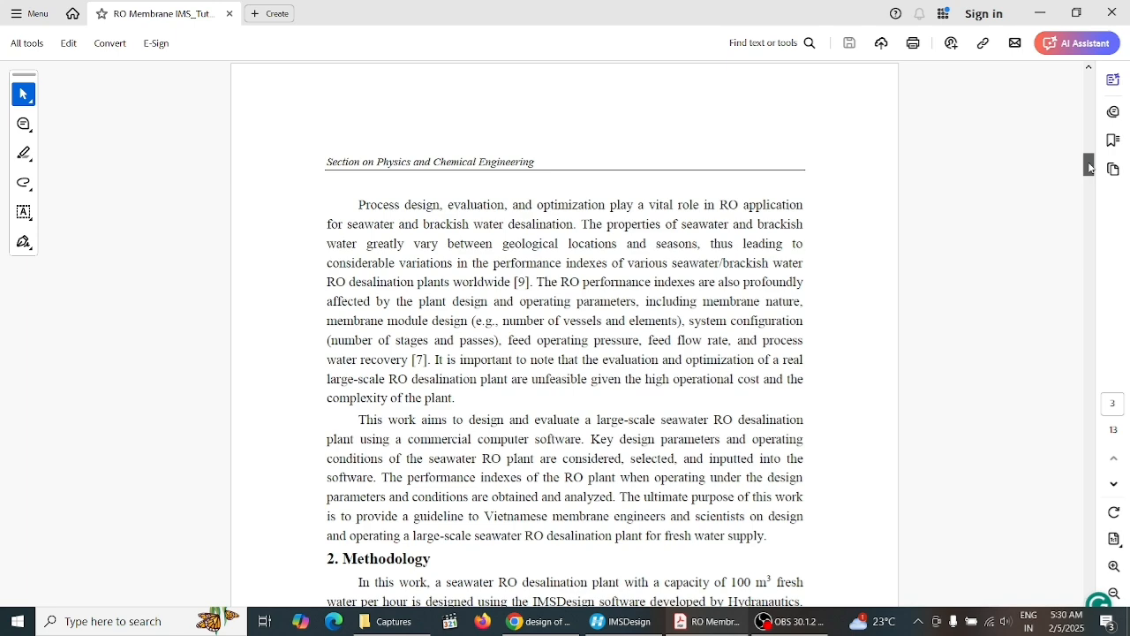
left_click_drag(1090, 168, 1090, 173)
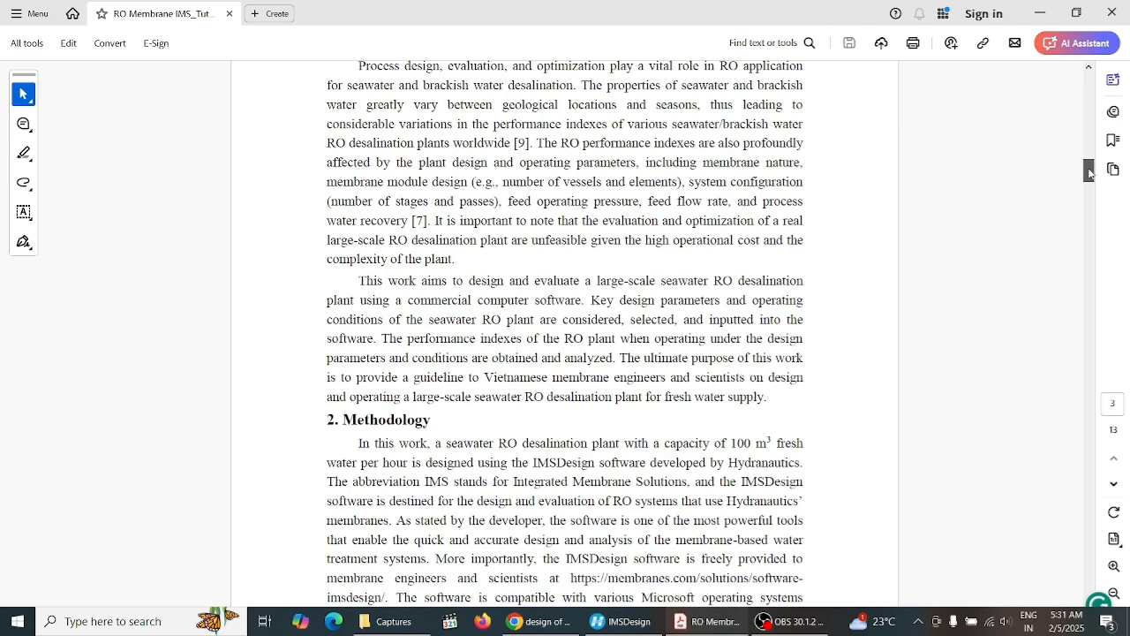
left_click_drag(1090, 173, 1090, 183)
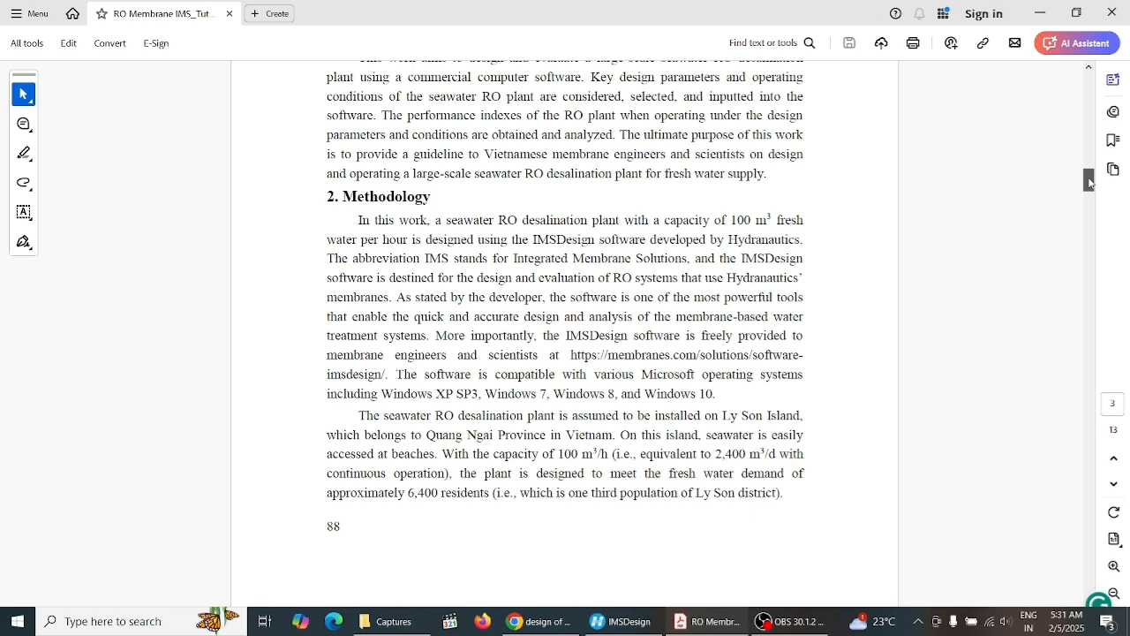
left_click_drag(1090, 183, 1090, 183)
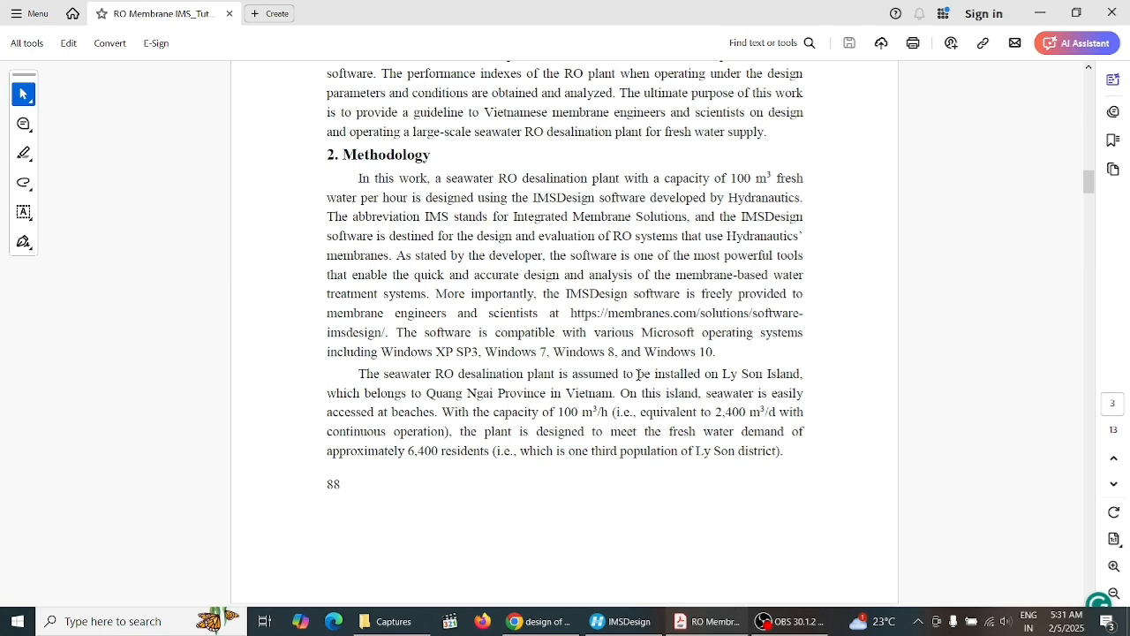
left_click_drag(1088, 190, 1088, 216)
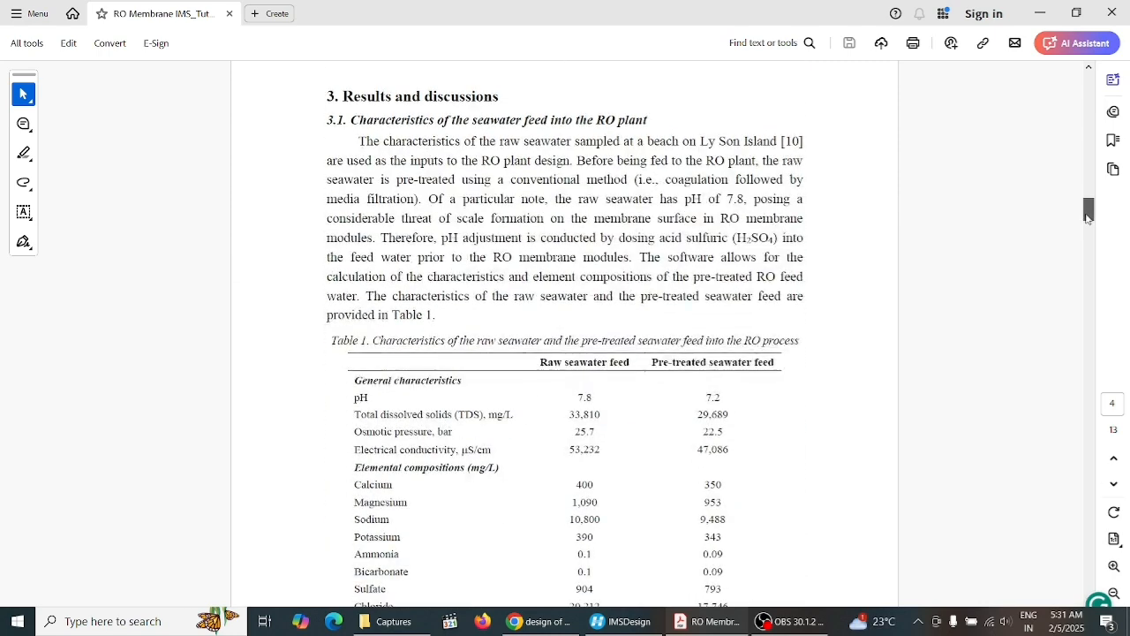
Switch to IMSDesign and set the water type to Sea Well Conventional
left_click(623, 621)
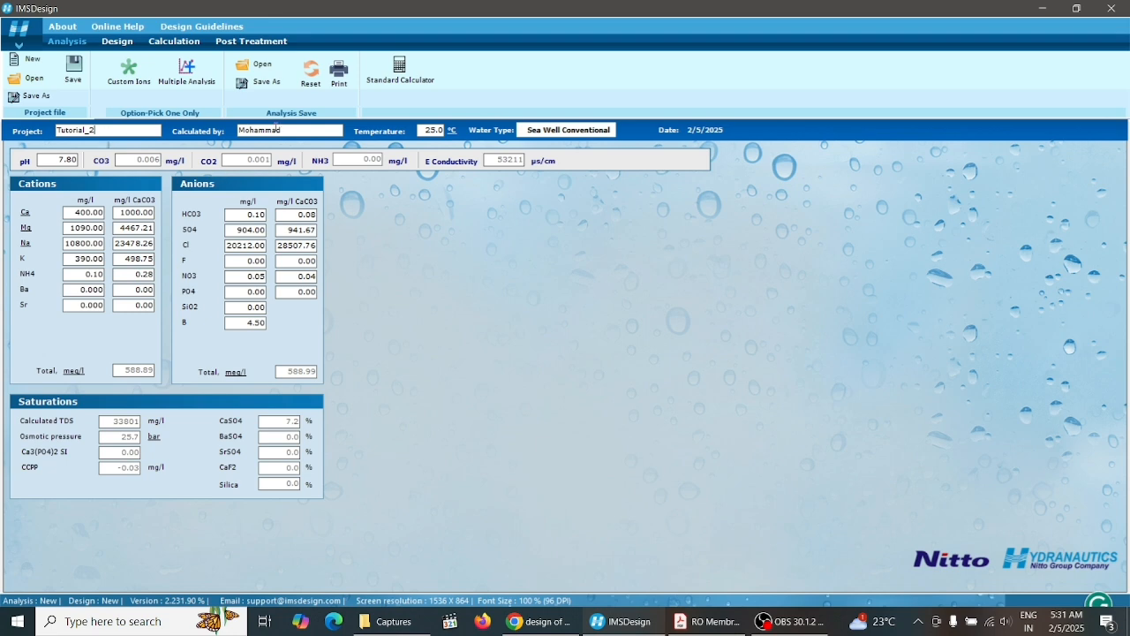
left_click(565, 130)
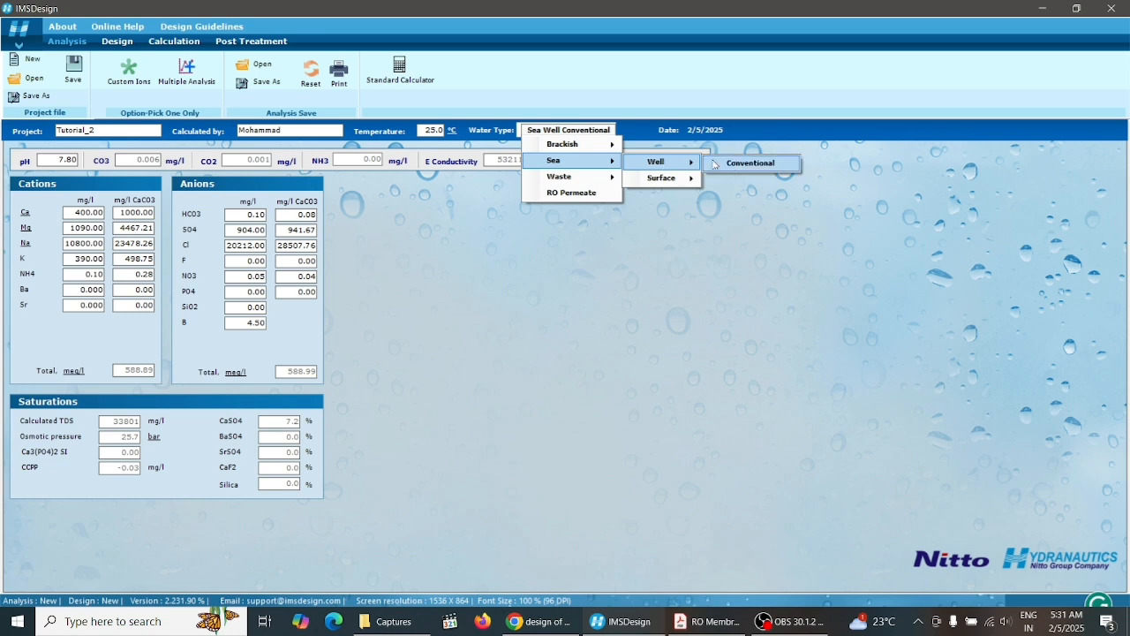
left_click(733, 164)
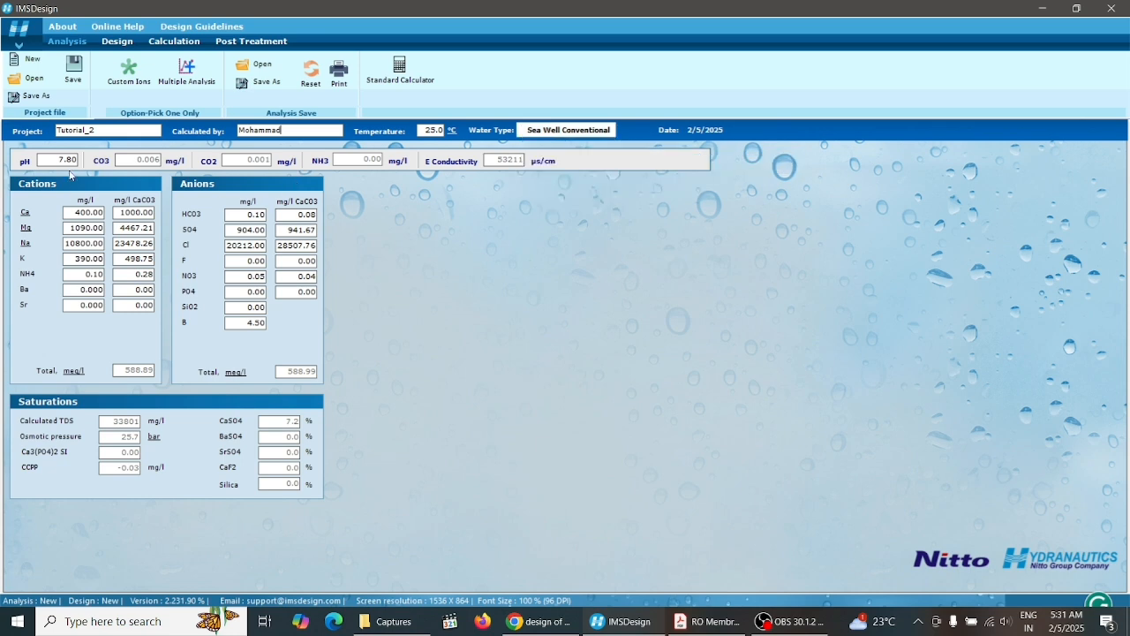
Review the General, Analysis Screen and Design Screen pages of the IMSDesign Options and save them
left_click(19, 44)
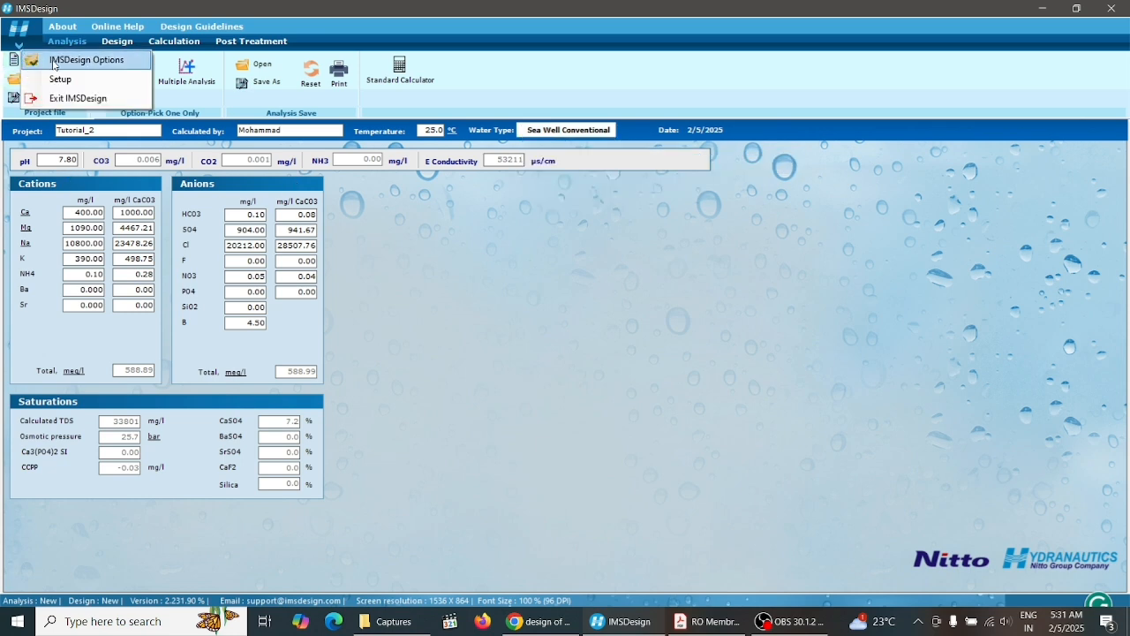
left_click(53, 60)
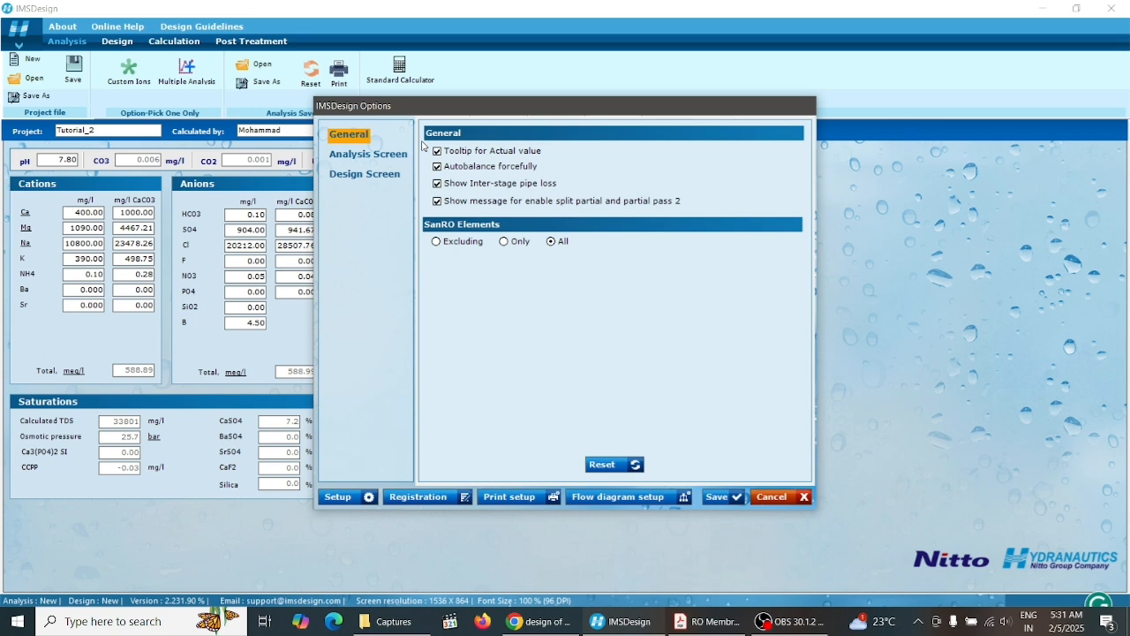
left_click(369, 157)
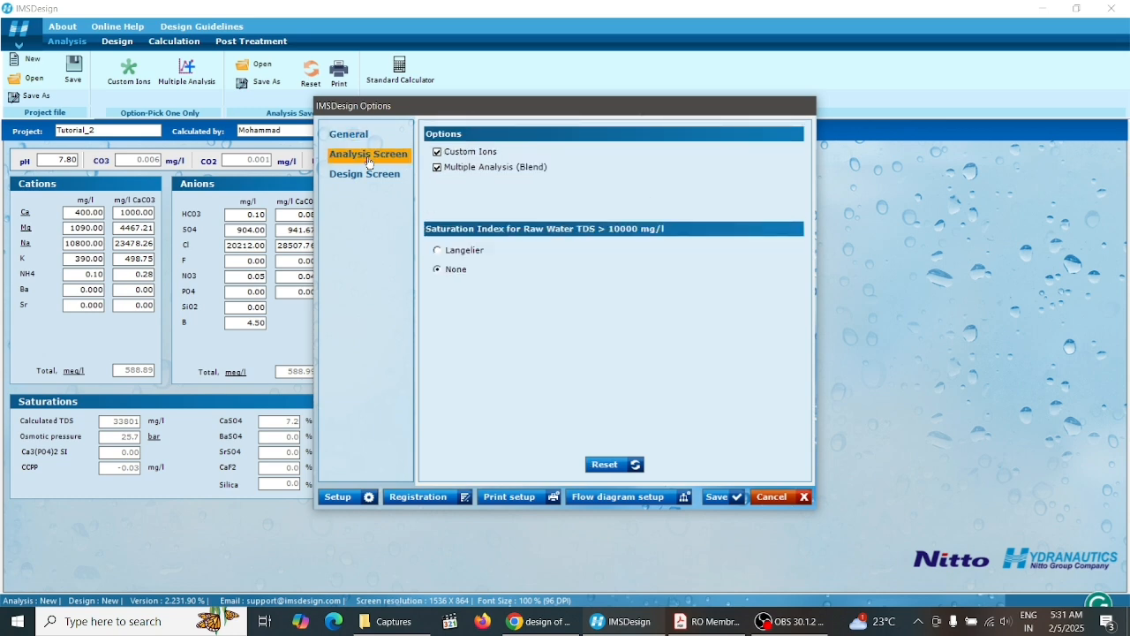
left_click(366, 174)
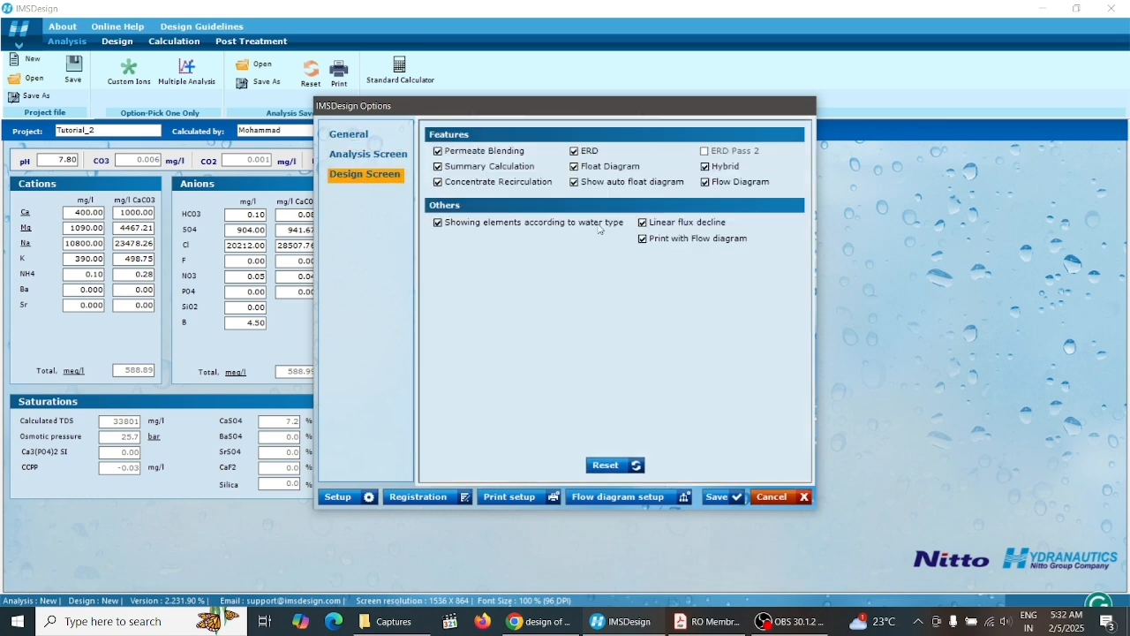
left_click(351, 137)
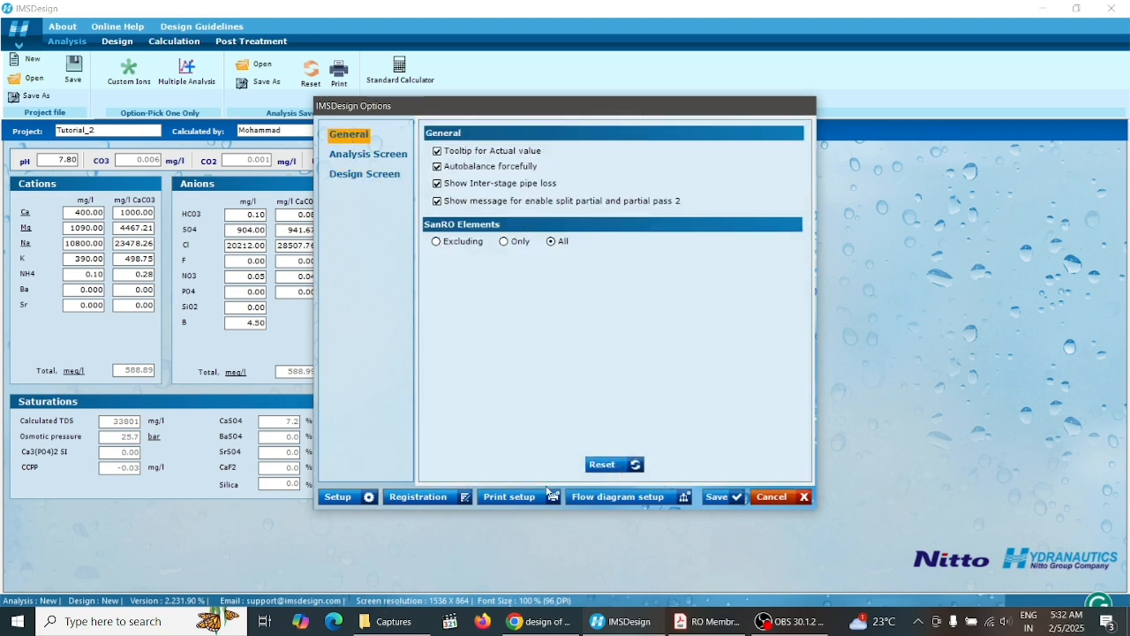
left_click(723, 498)
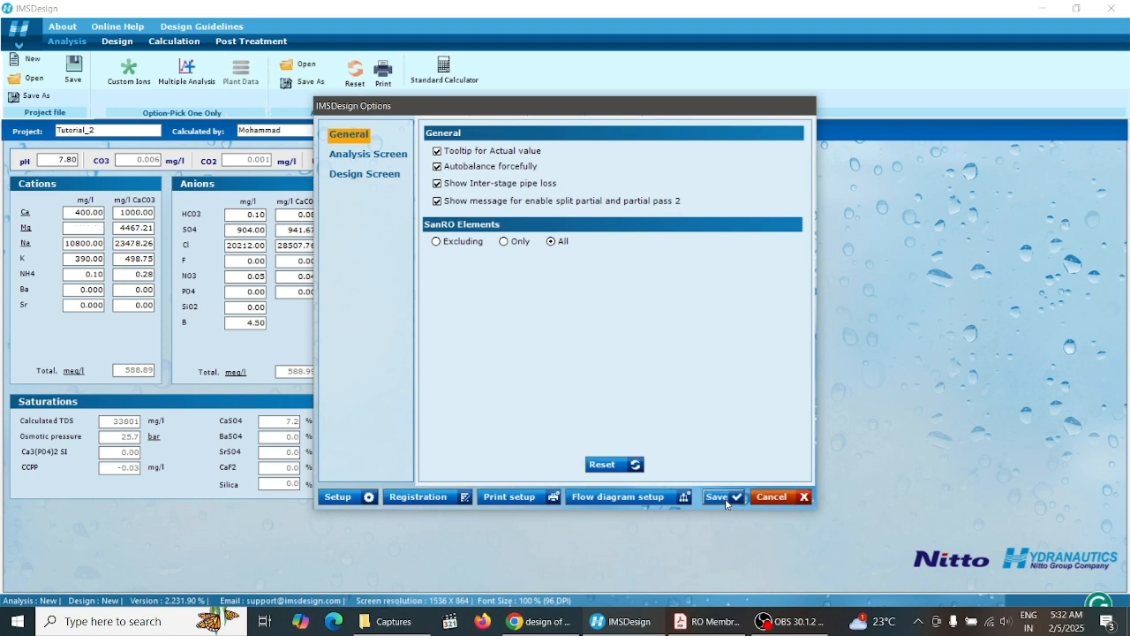
Open the Setup dialog and continue past it
left_click(17, 42)
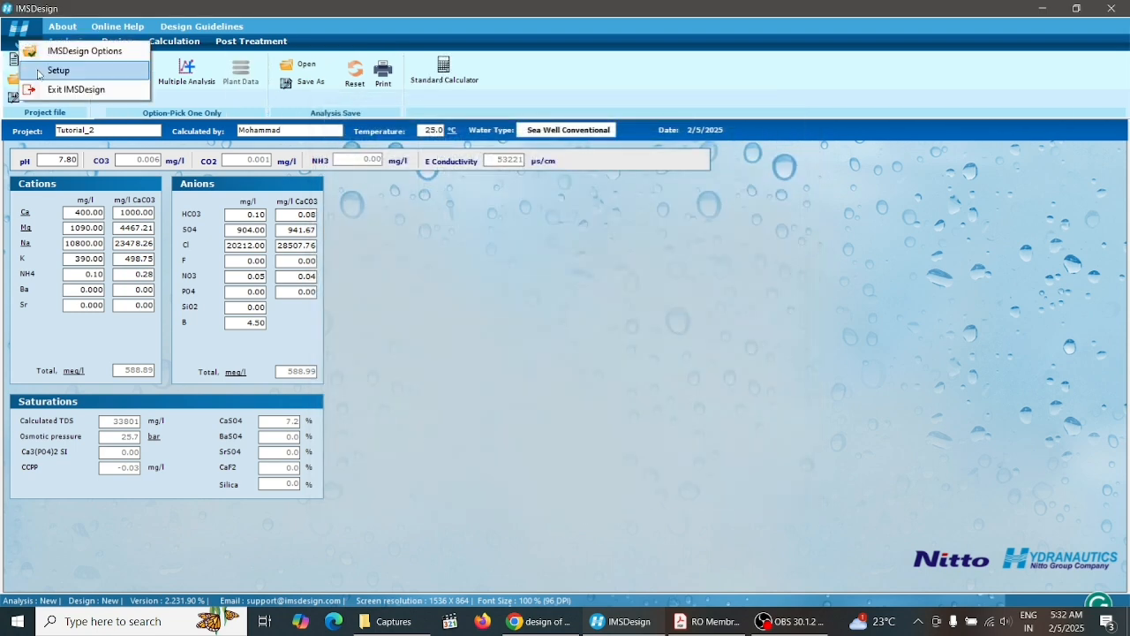
left_click(58, 71)
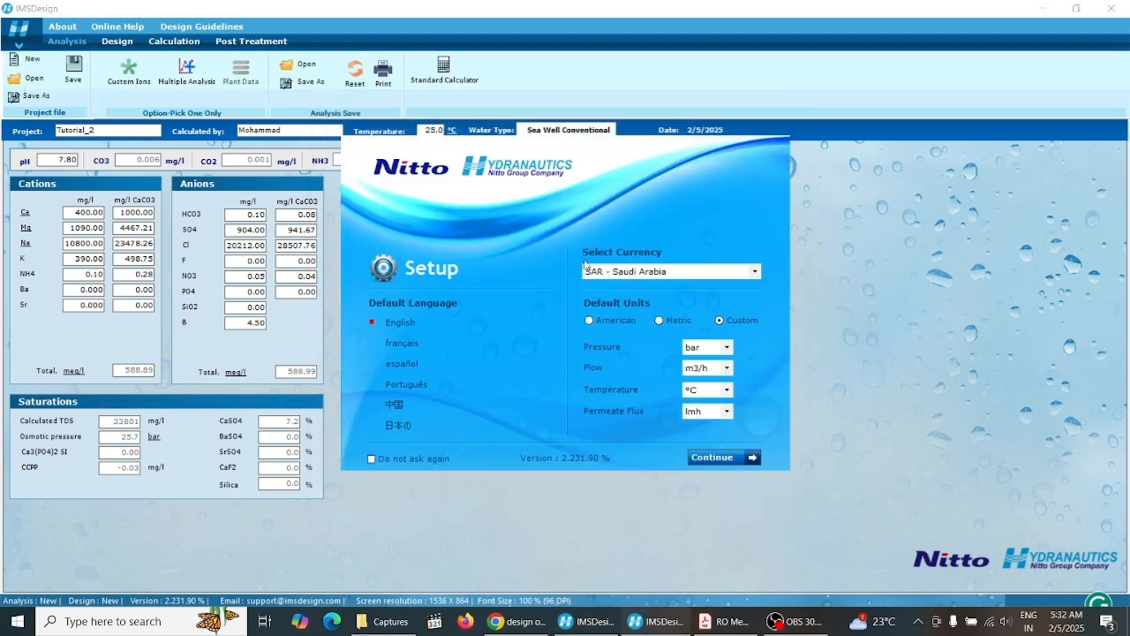
left_click(725, 457)
In the options' flow diagram setup, select NO3 and B as input data fields, confirm, and save the options
left_click(18, 45)
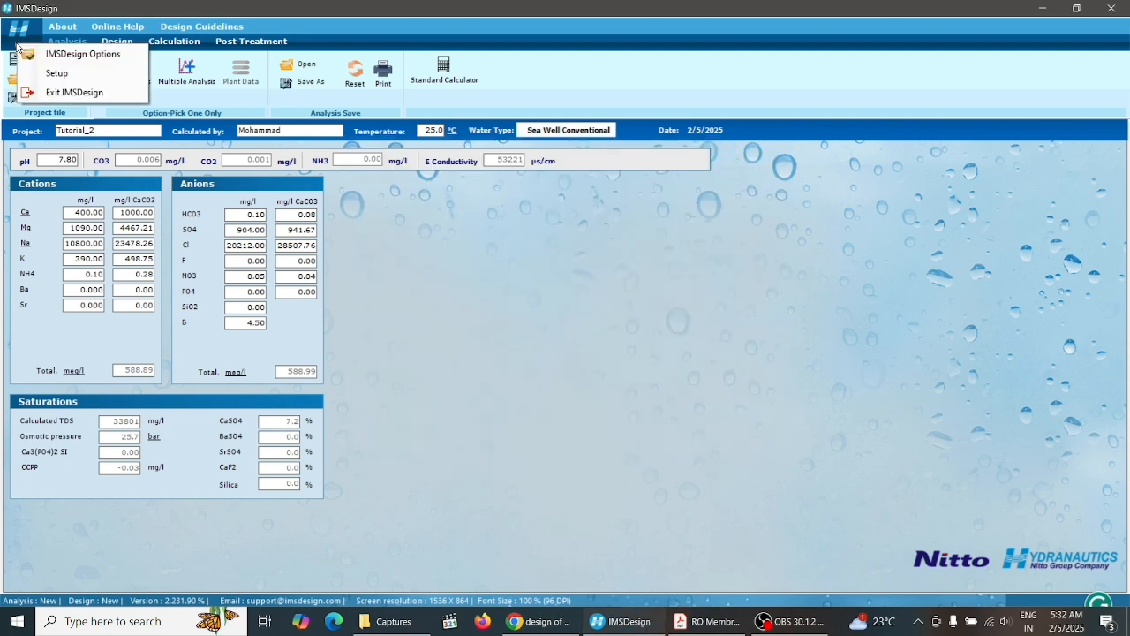
left_click(74, 53)
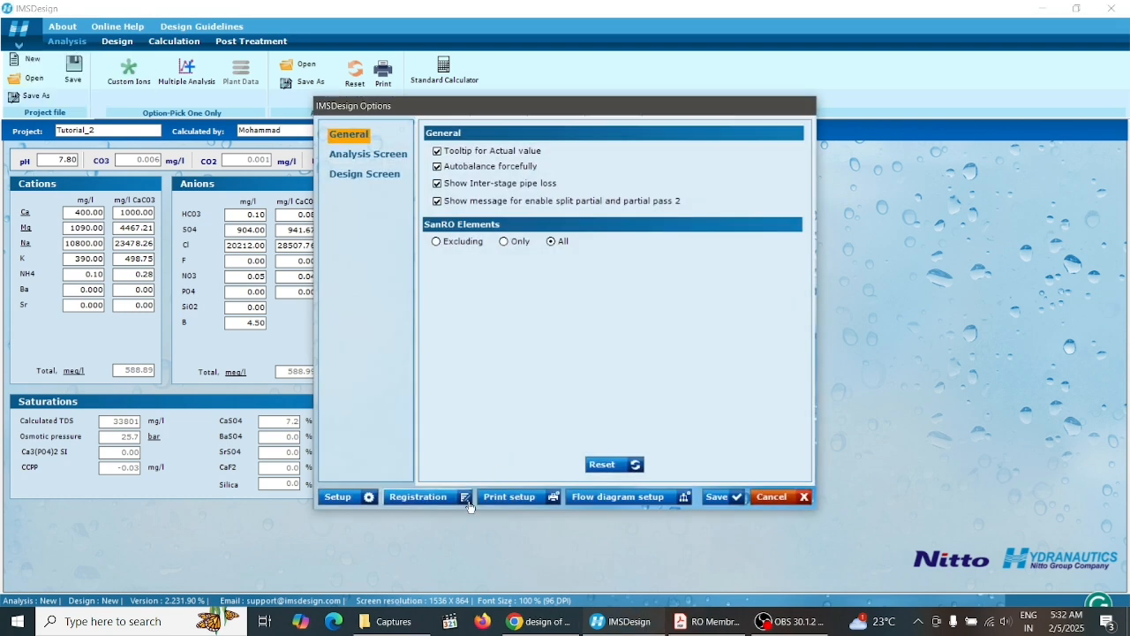
left_click(593, 500)
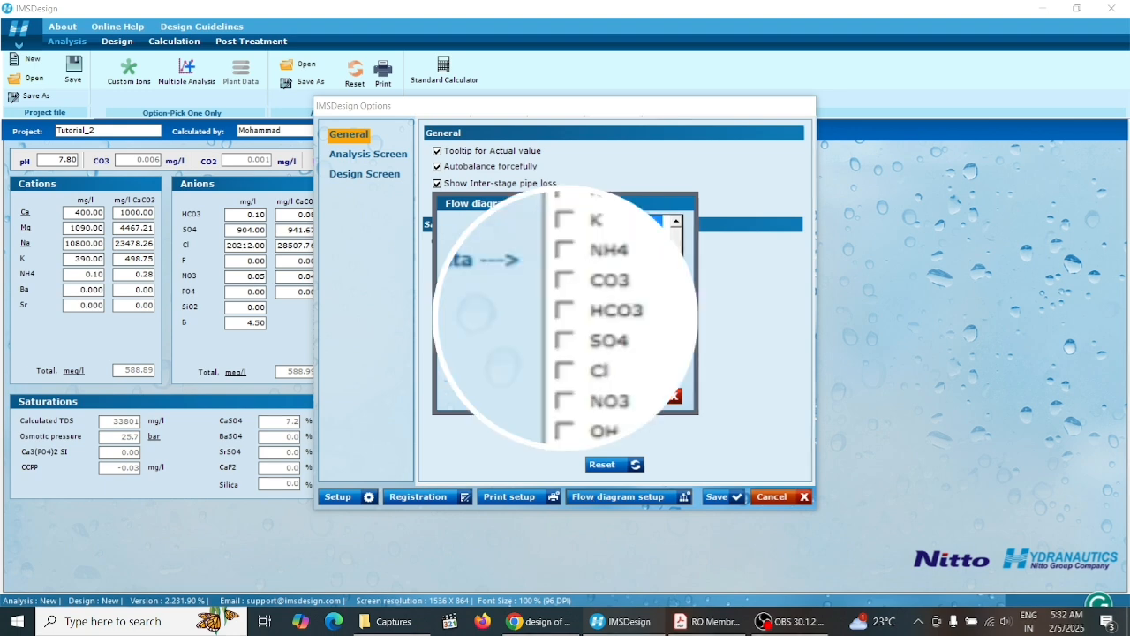
scroll(548, 389, "down", 1)
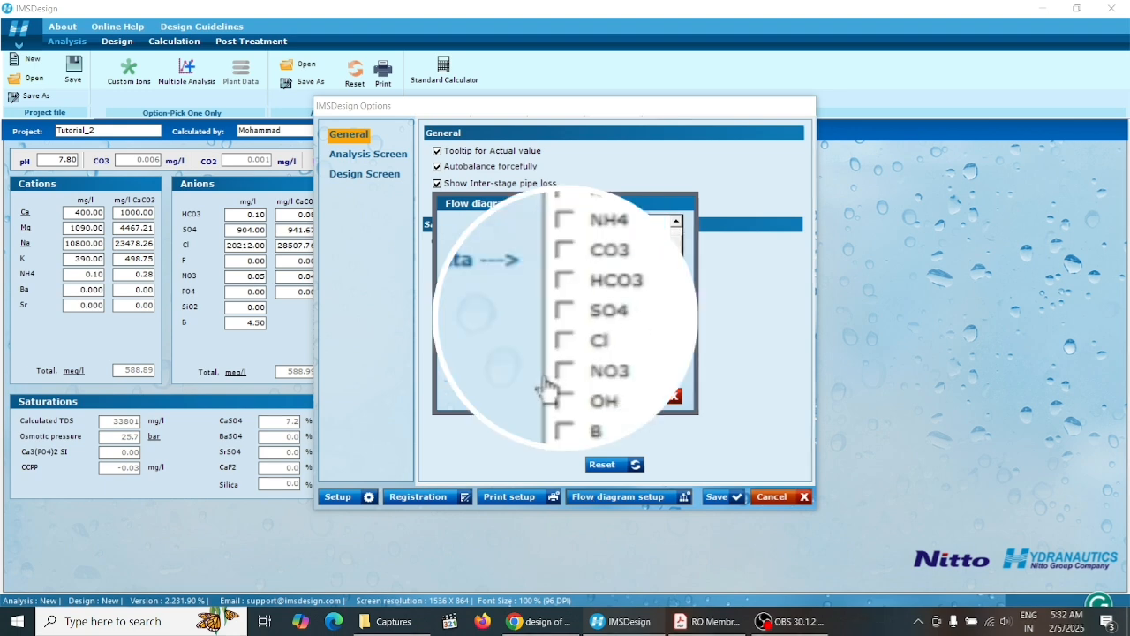
left_click(565, 341)
left_click(565, 367)
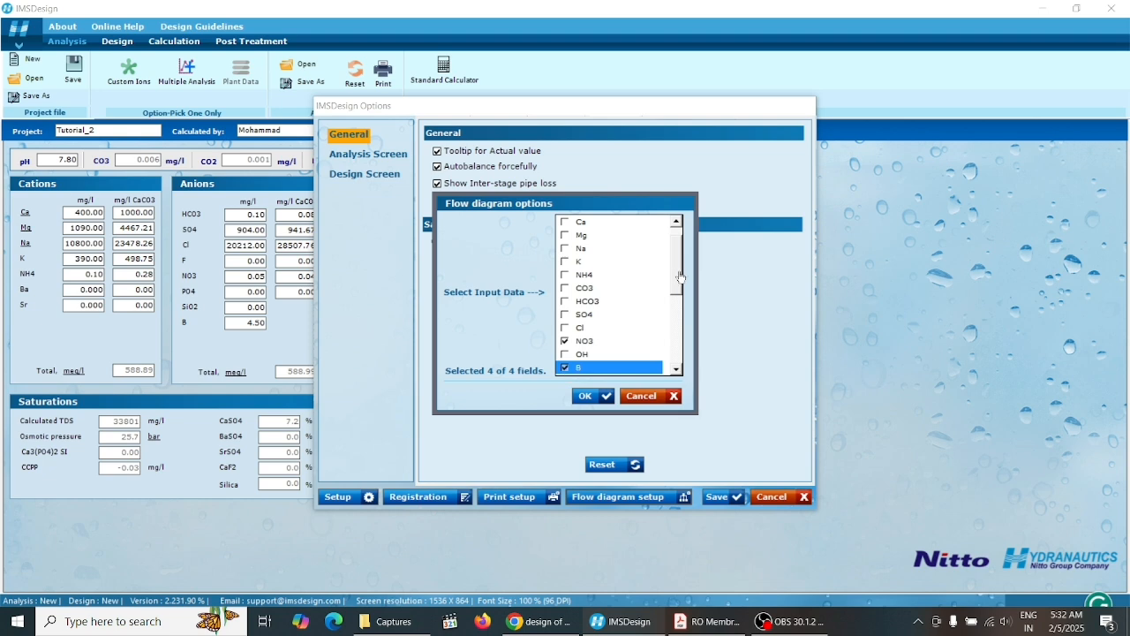
left_click_drag(681, 277, 681, 304)
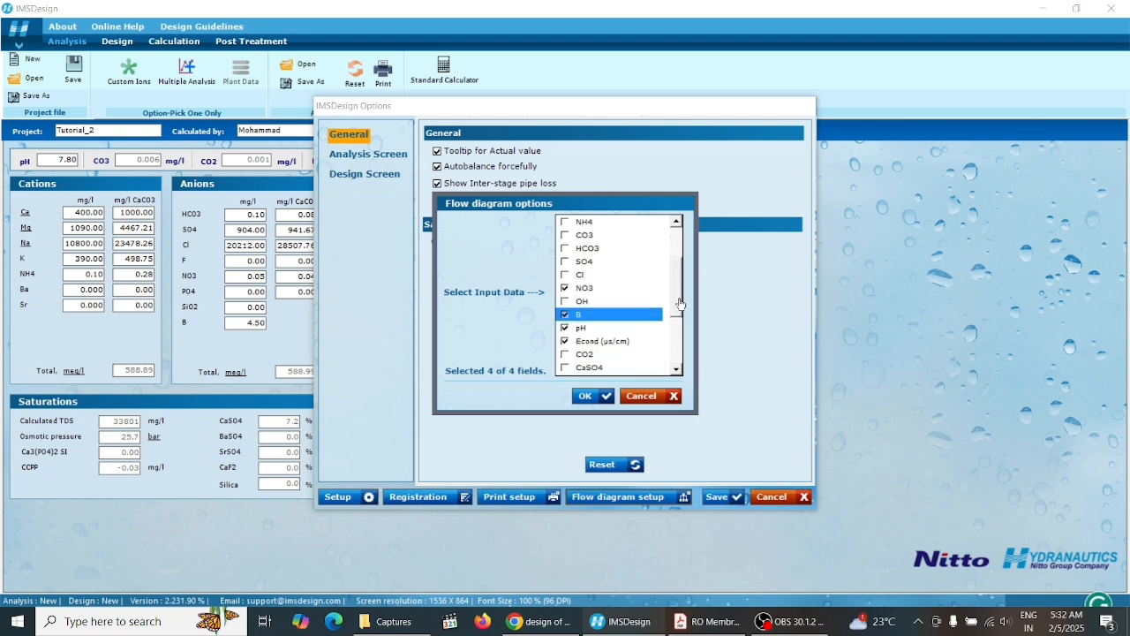
left_click(587, 397)
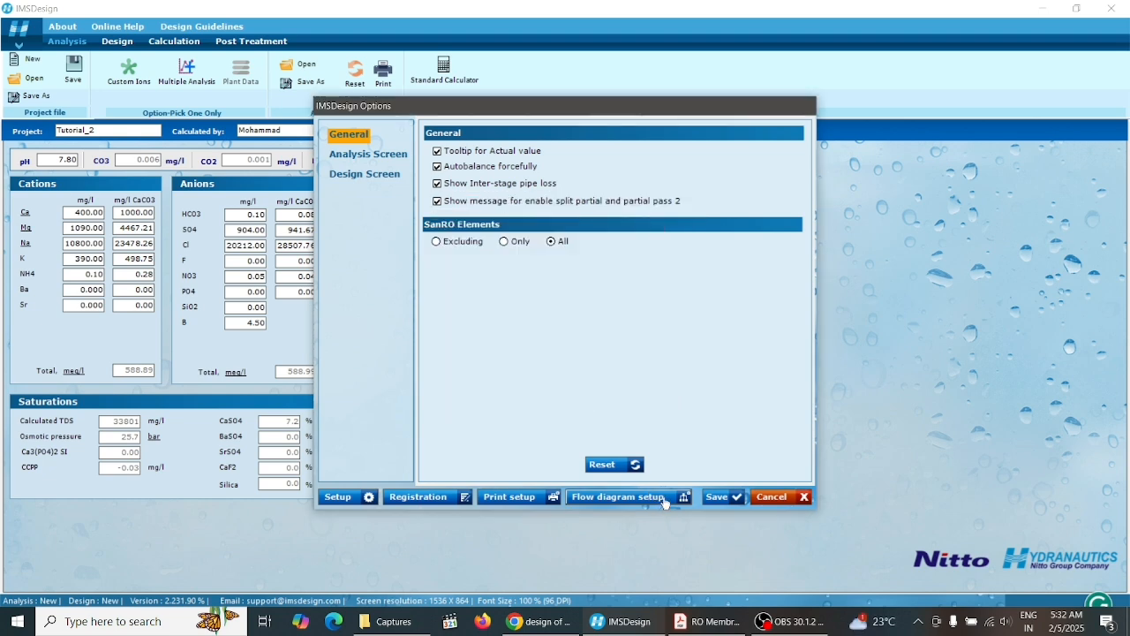
left_click(717, 497)
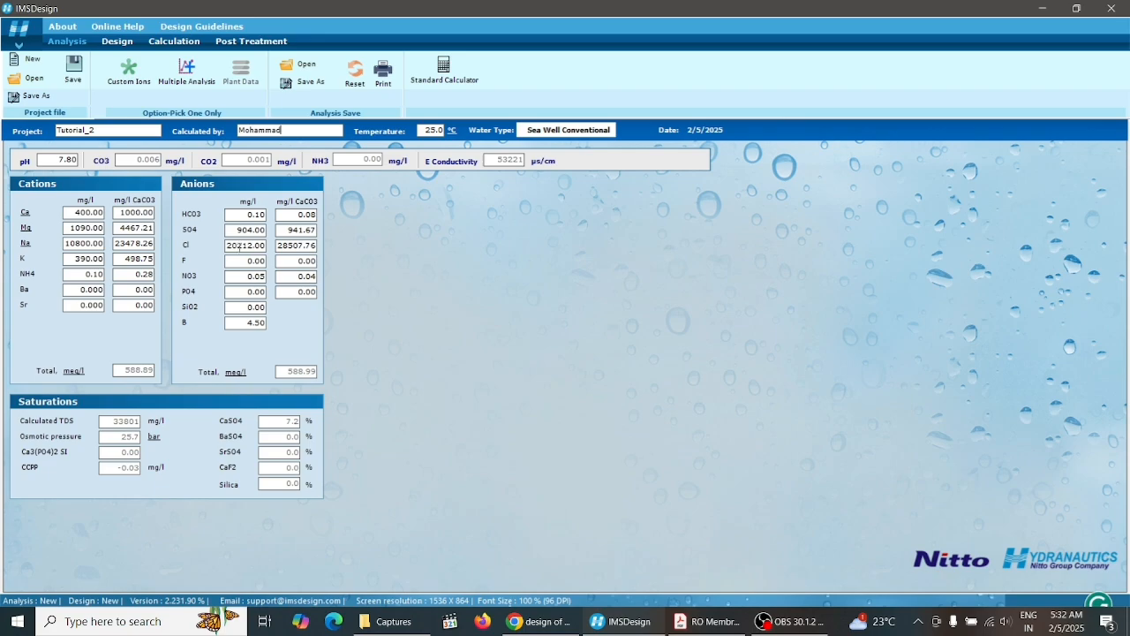
Switch to the paper and select the raw seawater total dissolved solids value in Table 1
left_click(707, 623)
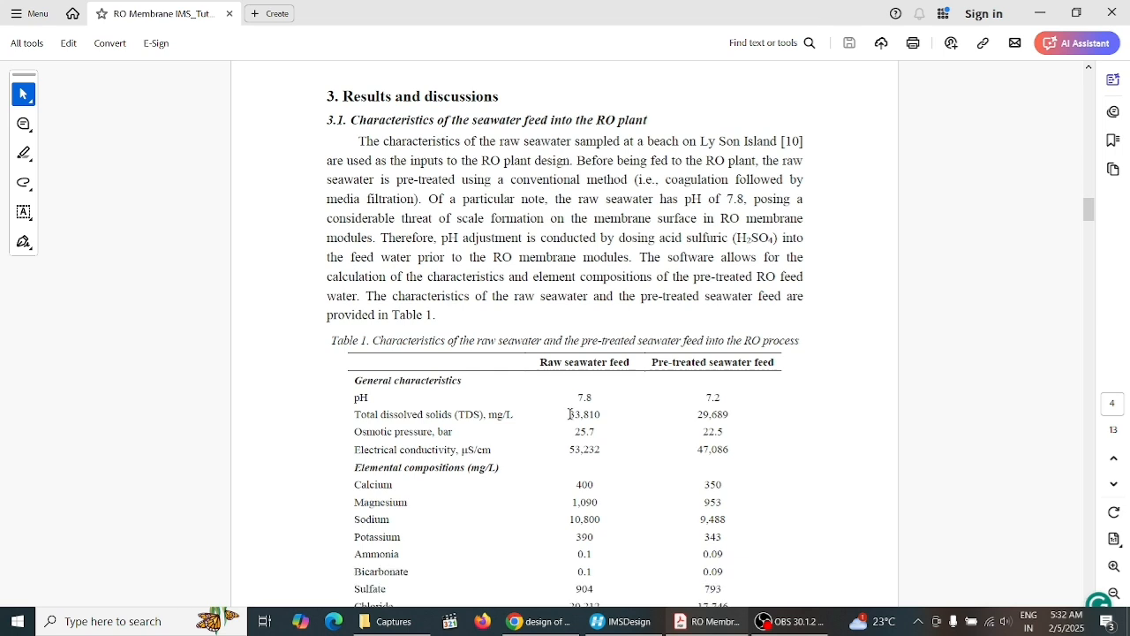
left_click_drag(568, 414, 602, 415)
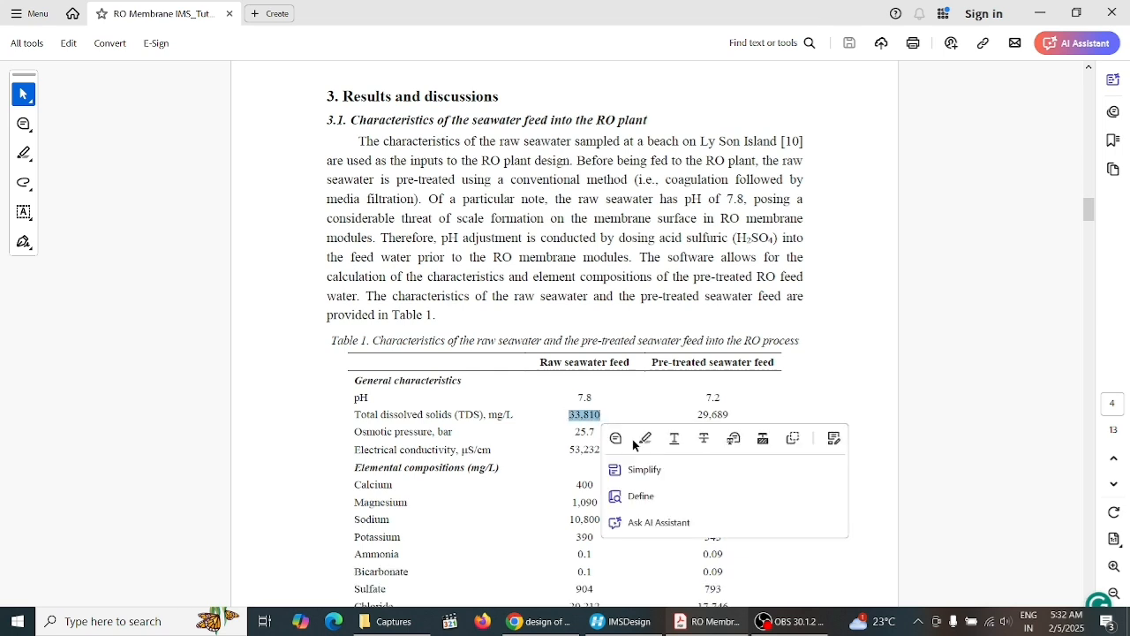
left_click(556, 461)
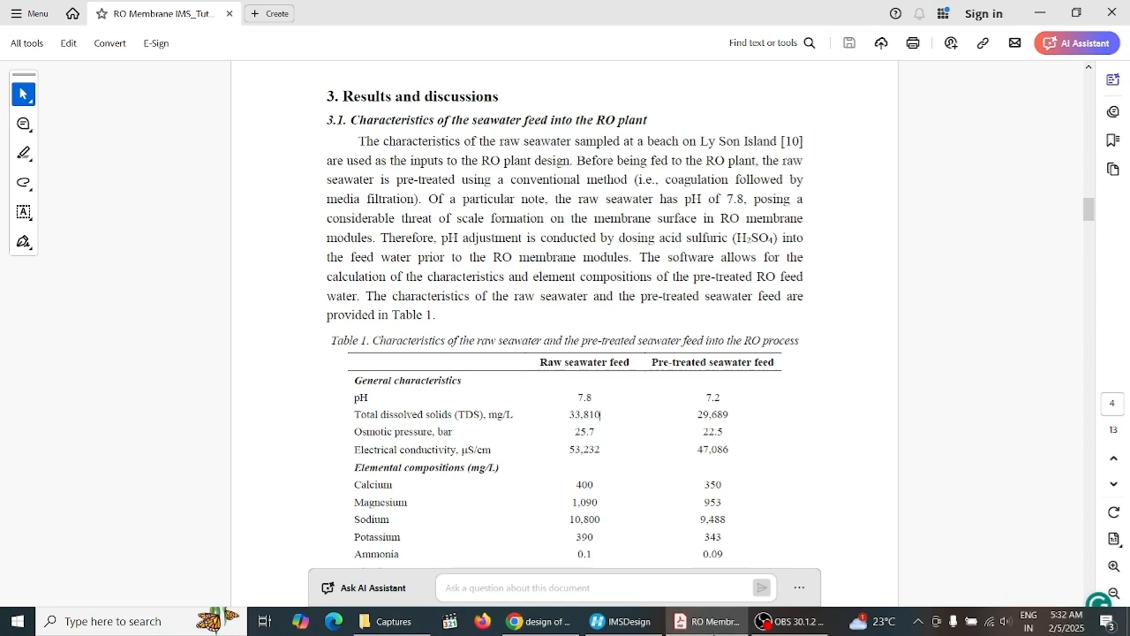
Switch to IMSDesign and toggle the osmotic pressure unit to psi and back to bar
mouse_move(698, 621)
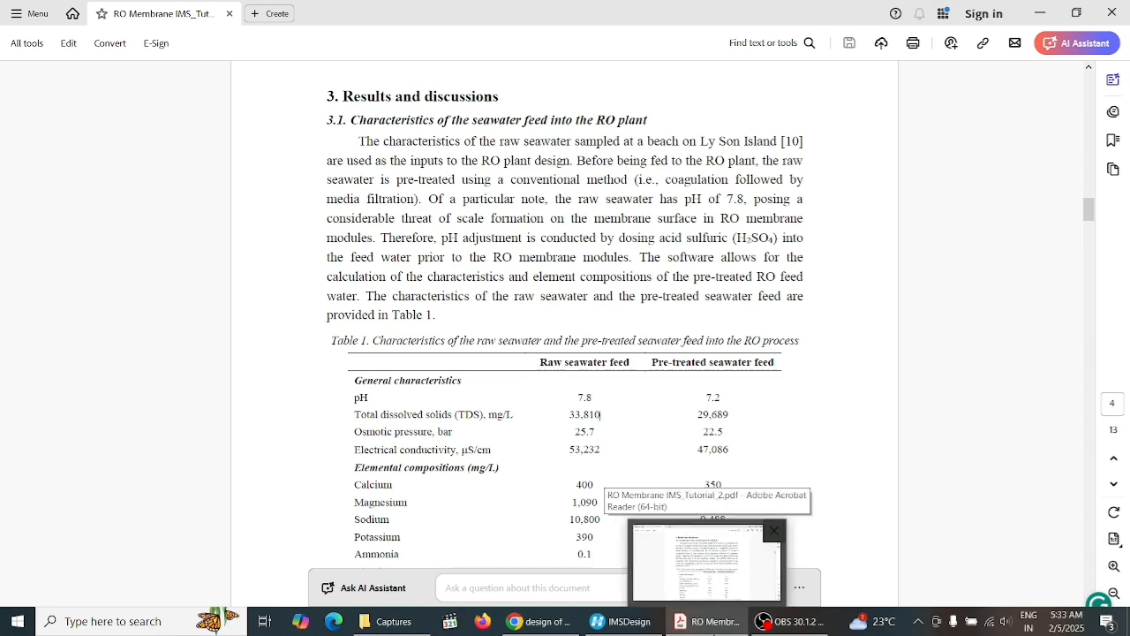
left_click(621, 621)
left_click(153, 437)
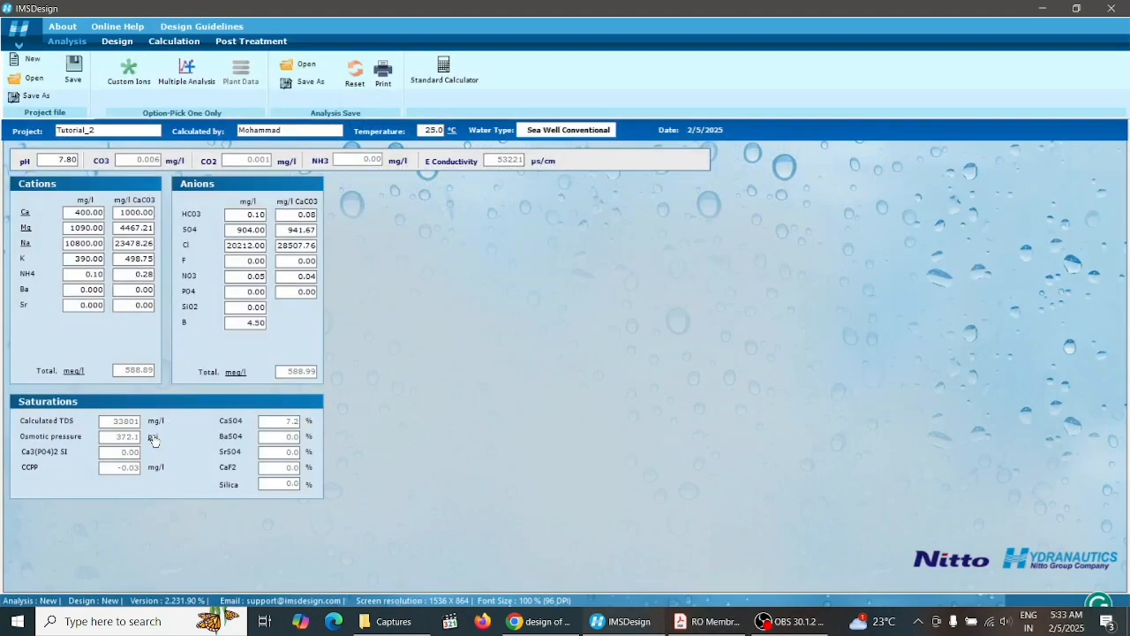
left_click(154, 437)
Switch to the paper and select the raw seawater calcium value in Table 1
left_click(705, 622)
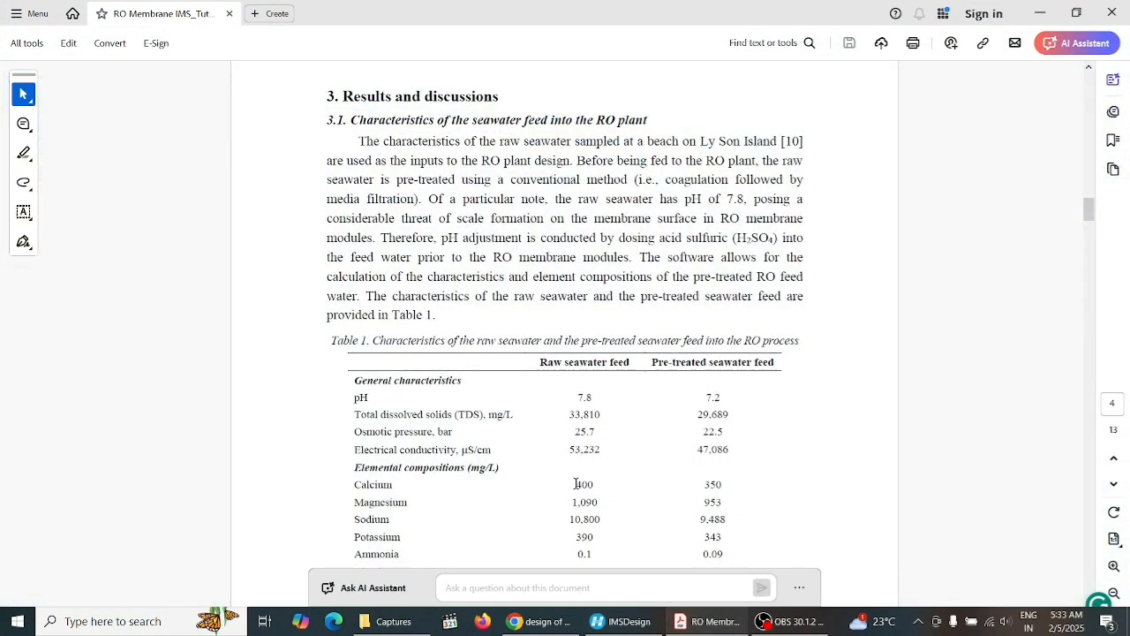
mouse_move(580, 483)
left_mouse_down()
mouse_move(618, 496)
mouse_move(600, 485)
left_mouse_up()
left_click(580, 484)
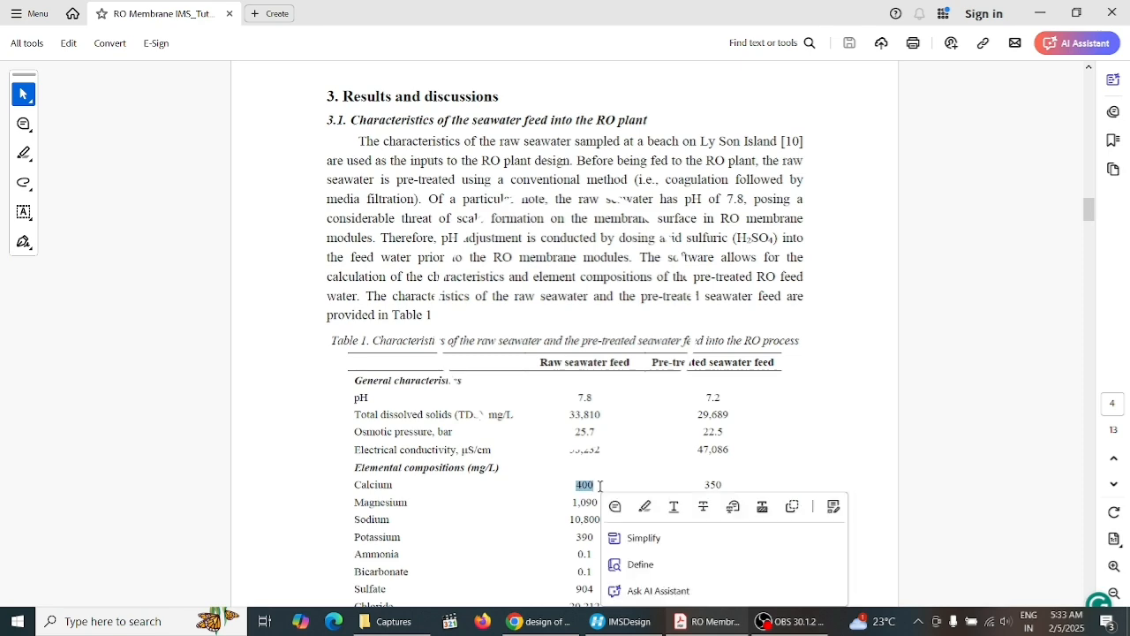
Switch to IMSDesign and set the calcium (Ca) concentration to 0 mg/l
left_click(624, 622)
double_click(76, 212)
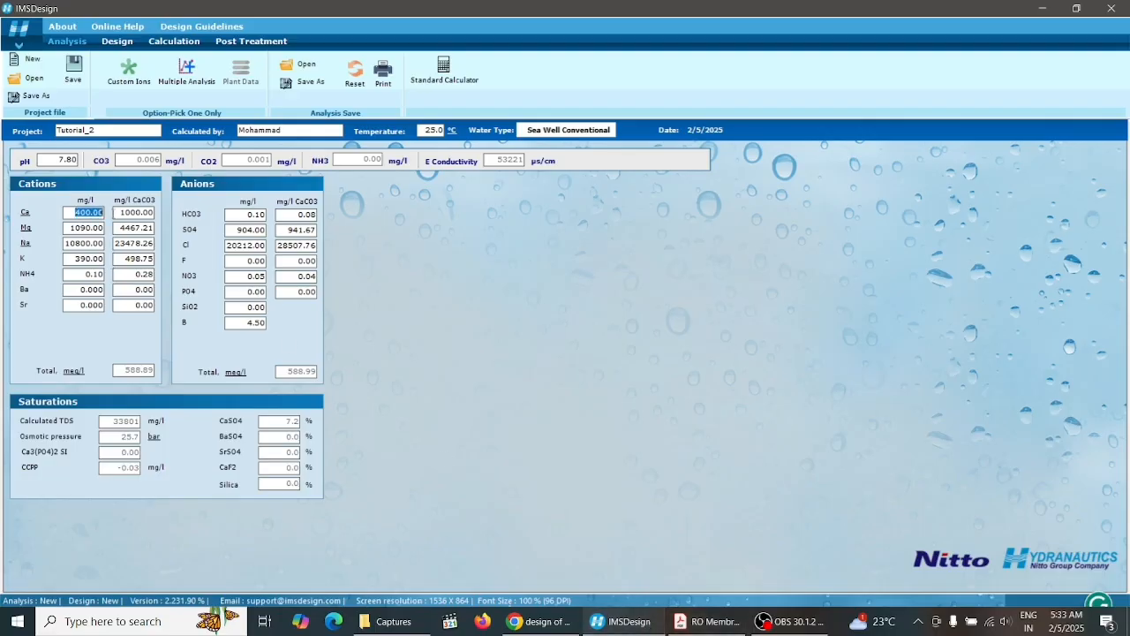
type("0")
Set the calcium (Ca) concentration back to 400 mg/l
double_click(101, 228)
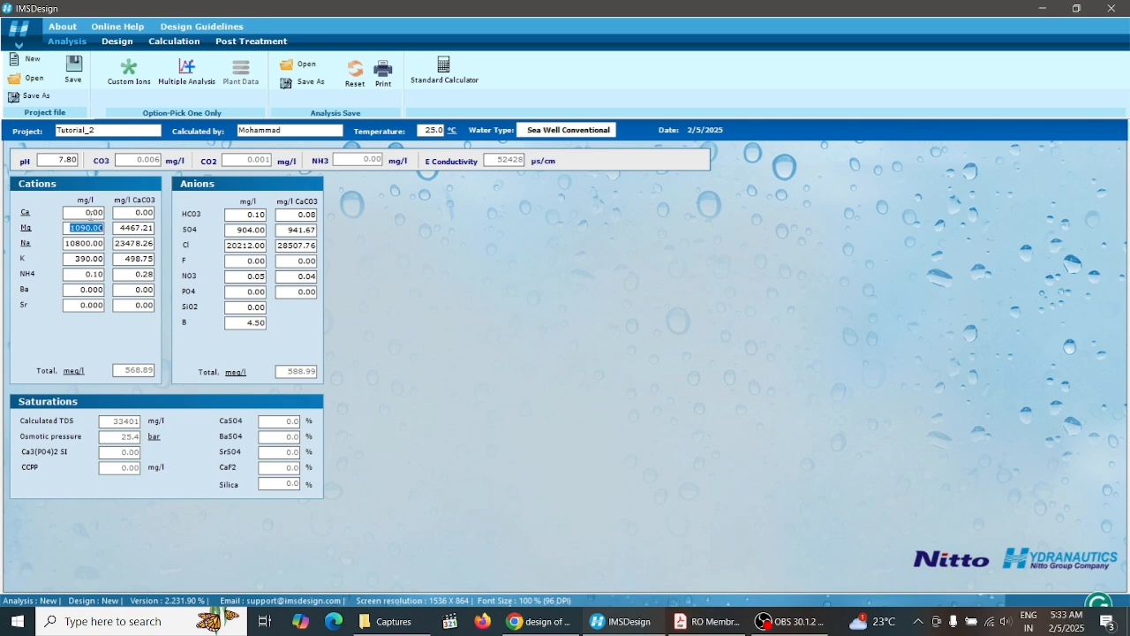
double_click(88, 211)
type("400")
key("Tab")
double_click(88, 213)
right_click(84, 212)
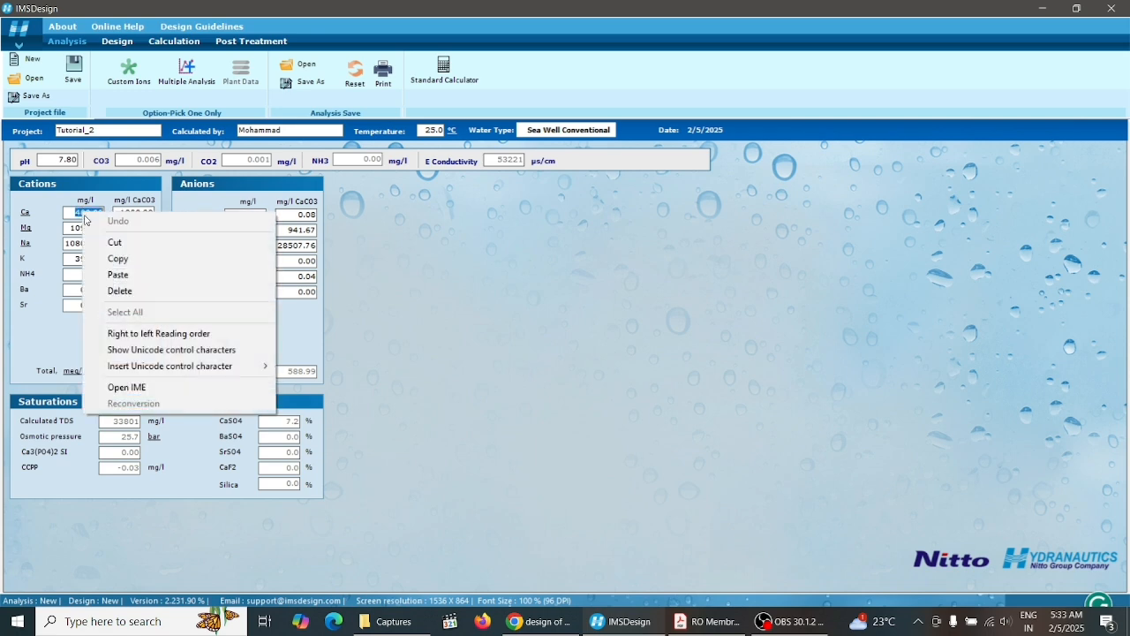
left_click(430, 274)
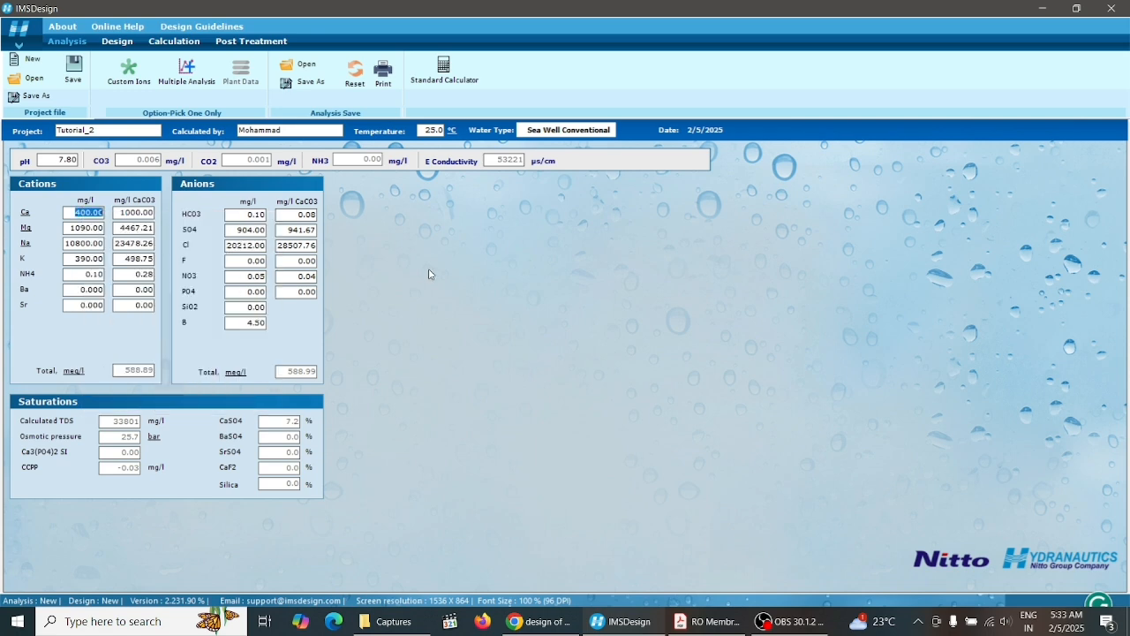
Set the magnesium (Mg) concentration to 1090 mg/l, checking the value in the paper's Table 1
double_click(72, 228)
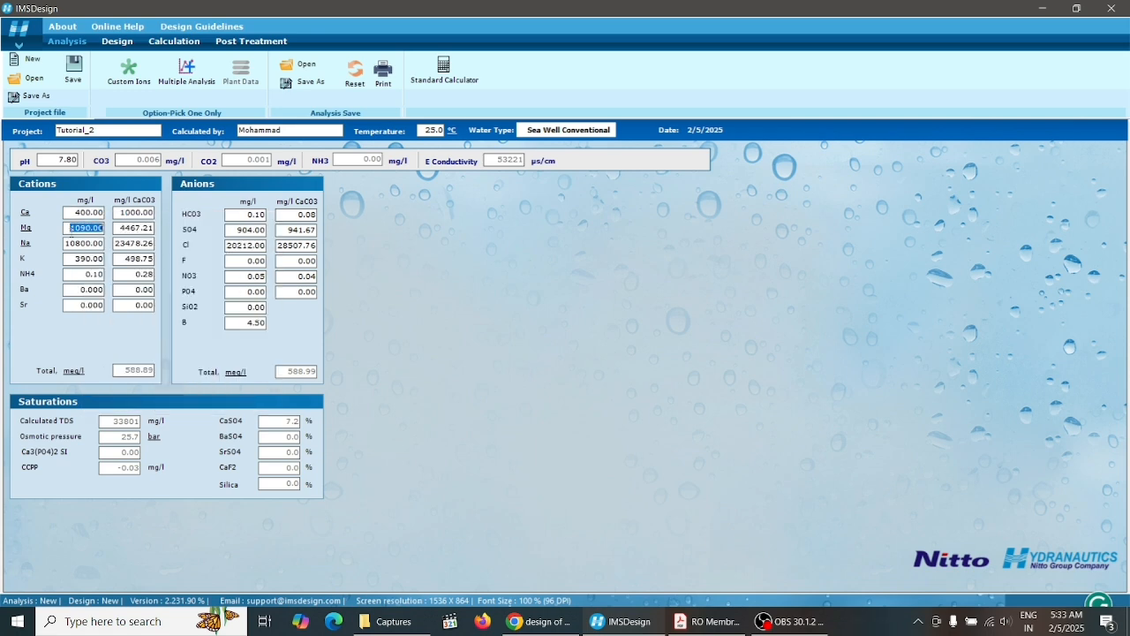
type("1000")
key("BackSpace")
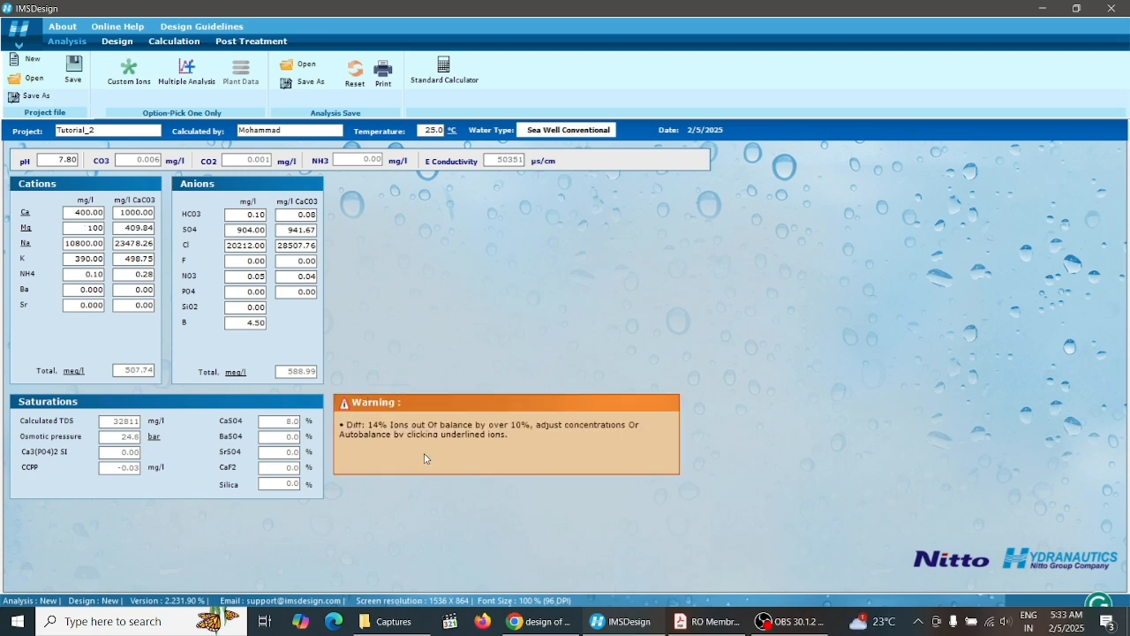
left_click(728, 625)
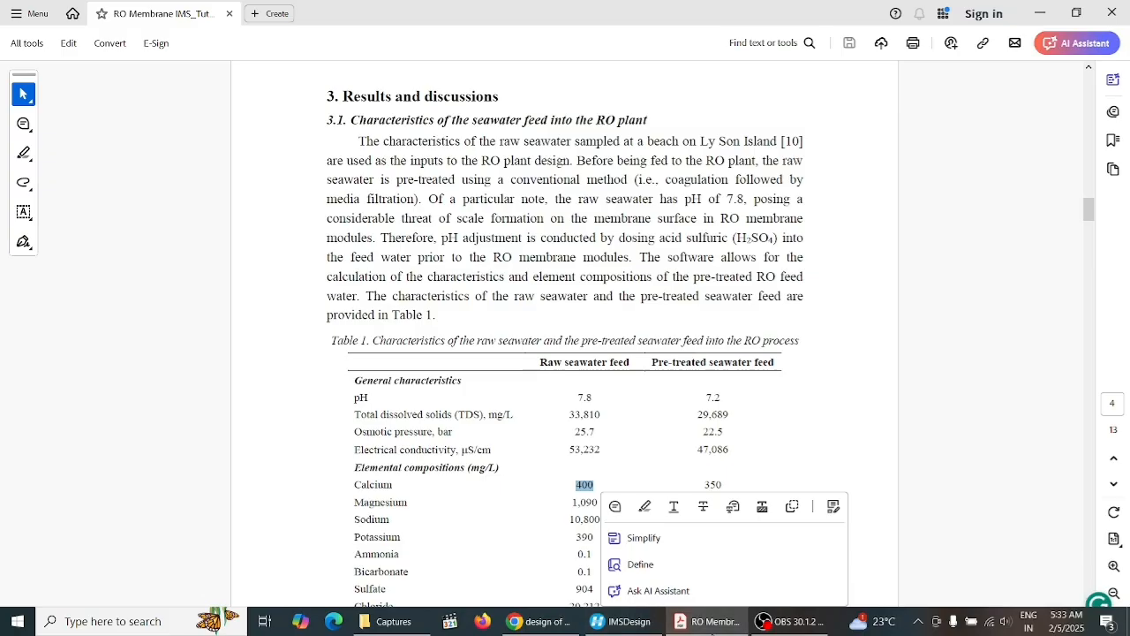
left_click(623, 621)
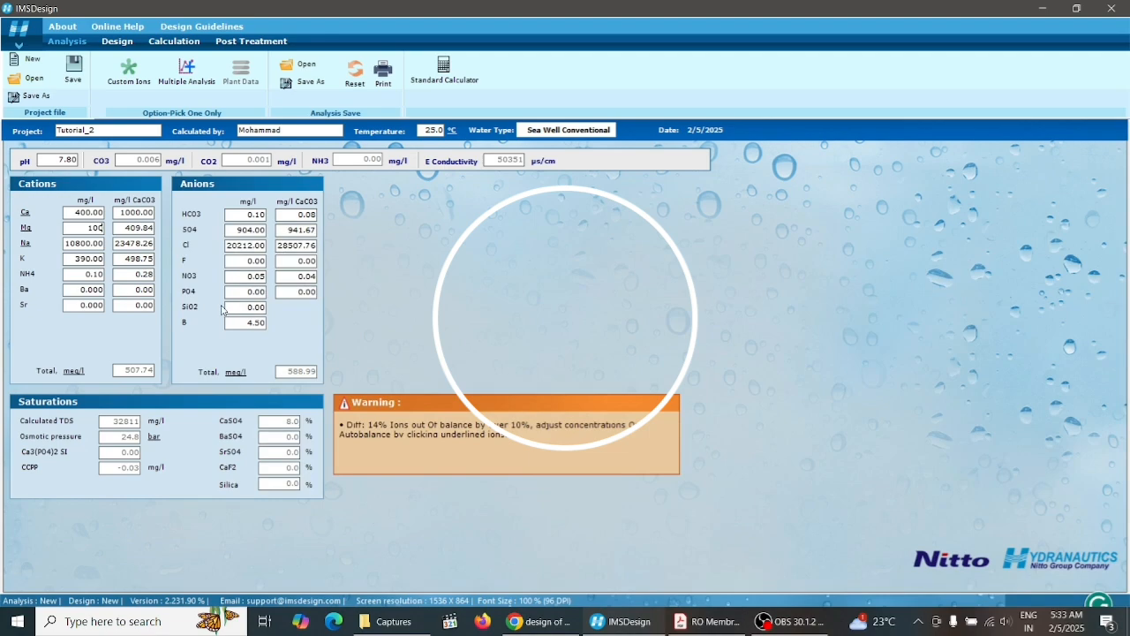
key("BackSpace")
key("BackSpace")
type("0")
key("Tab")
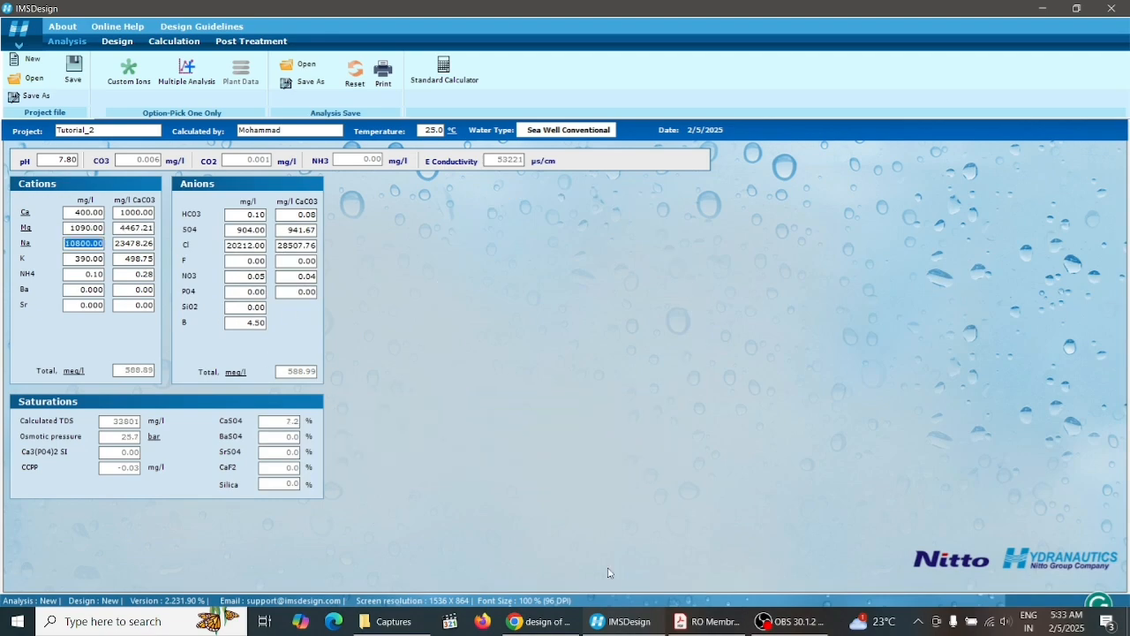
Switch to the paper and select the raw seawater total dissolved solids value in Table 1, then return to IMSDesign
left_click(711, 622)
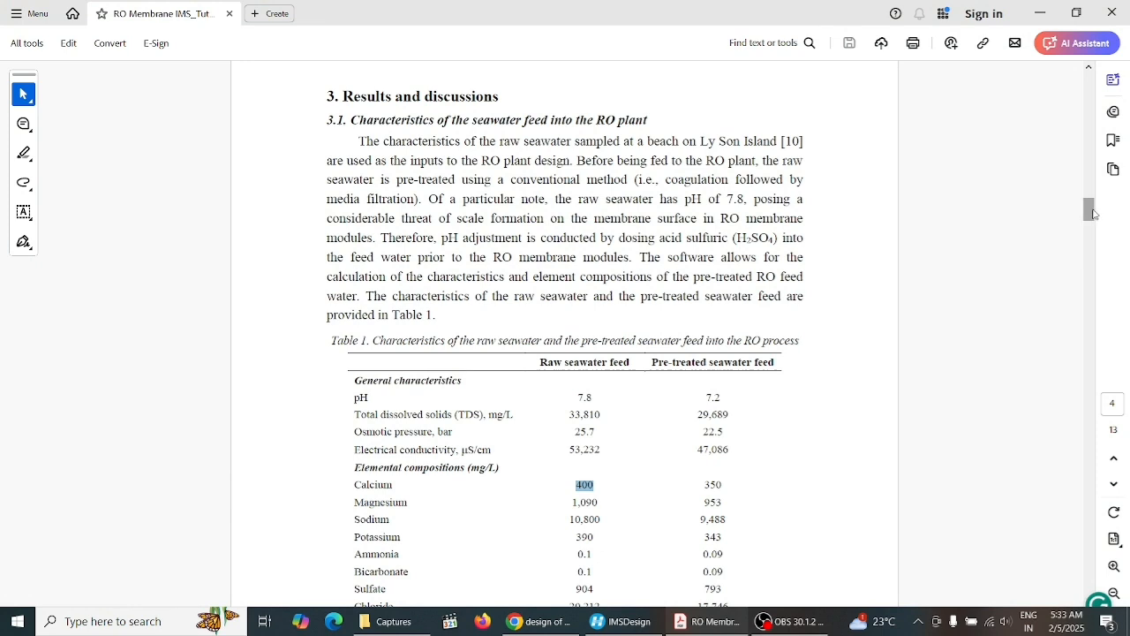
left_click_drag(1093, 209, 1093, 217)
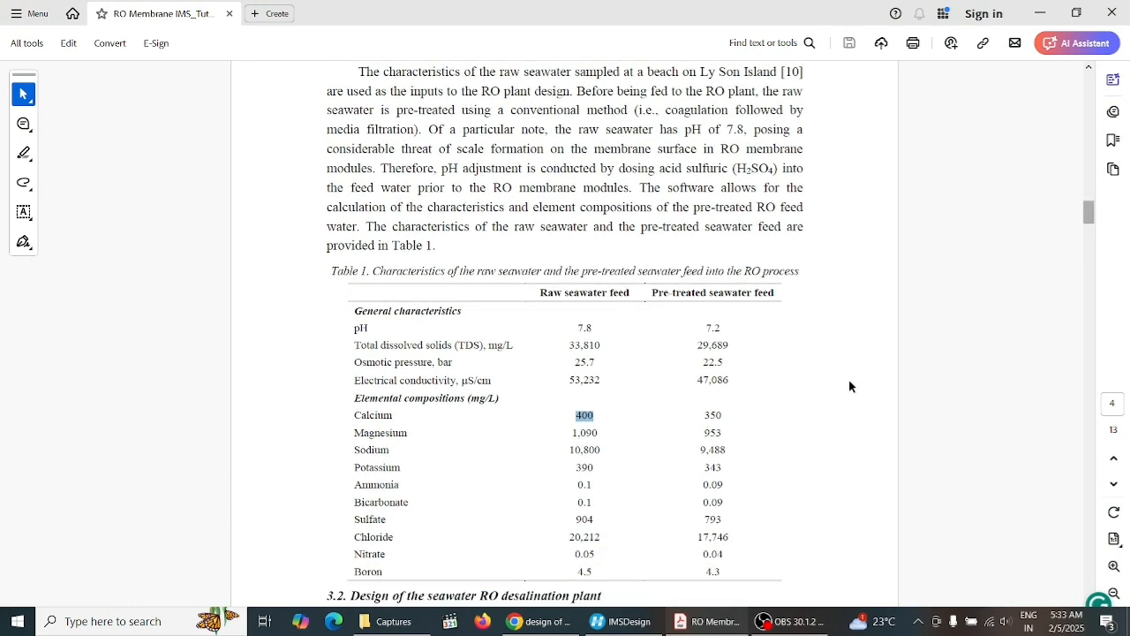
left_click_drag(565, 343, 601, 345)
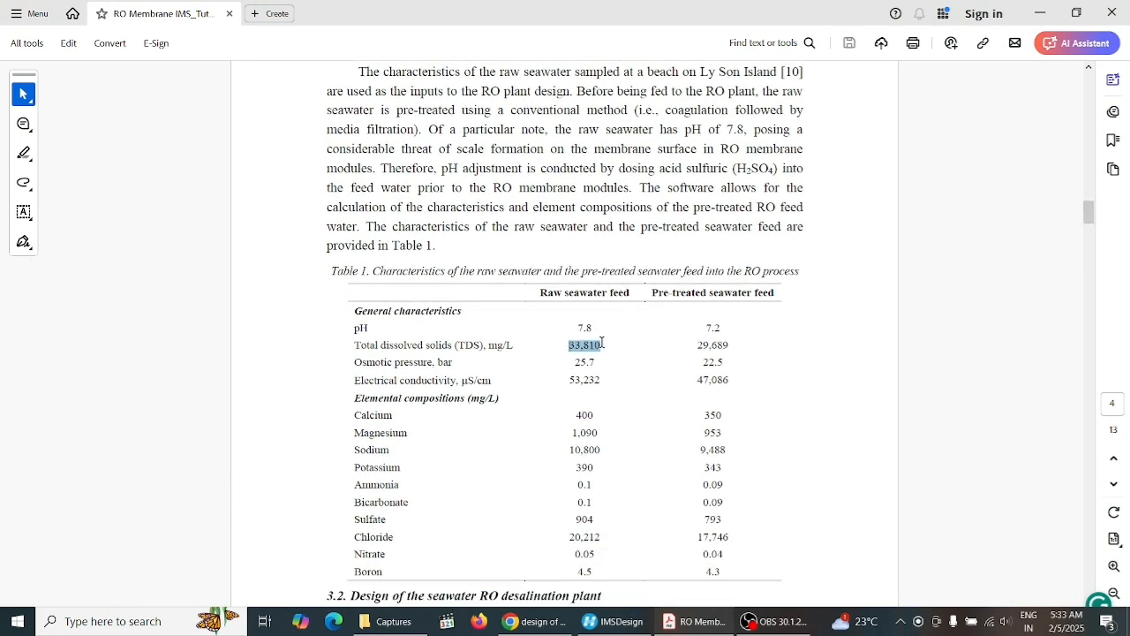
left_click(676, 623)
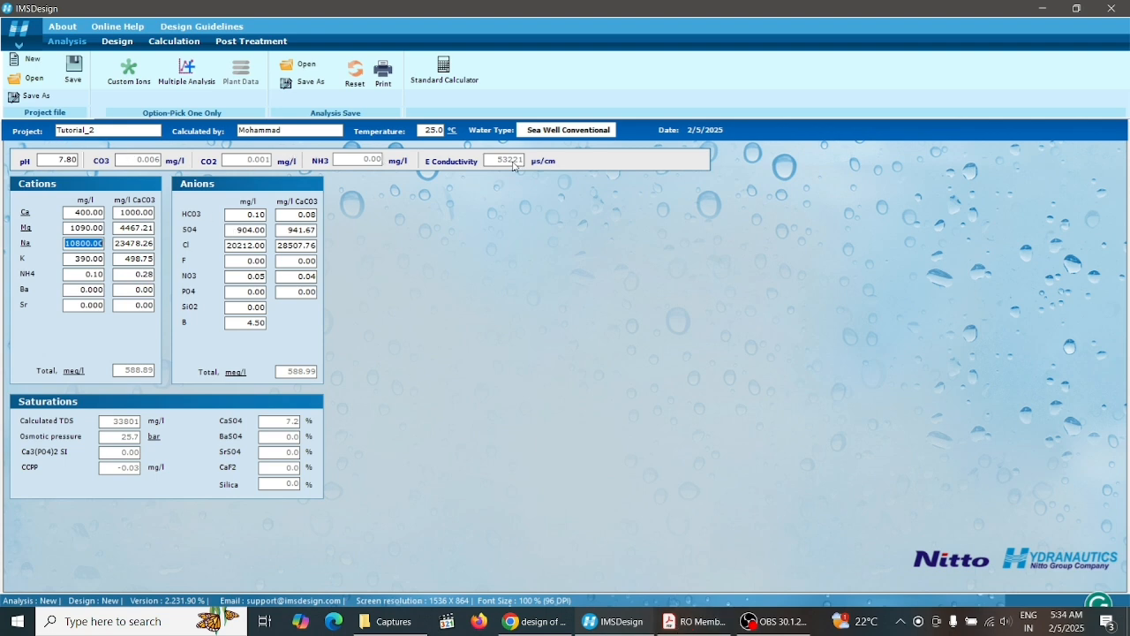
Enable Custom Ions and browse the additional cation and anion choices
left_click(129, 71)
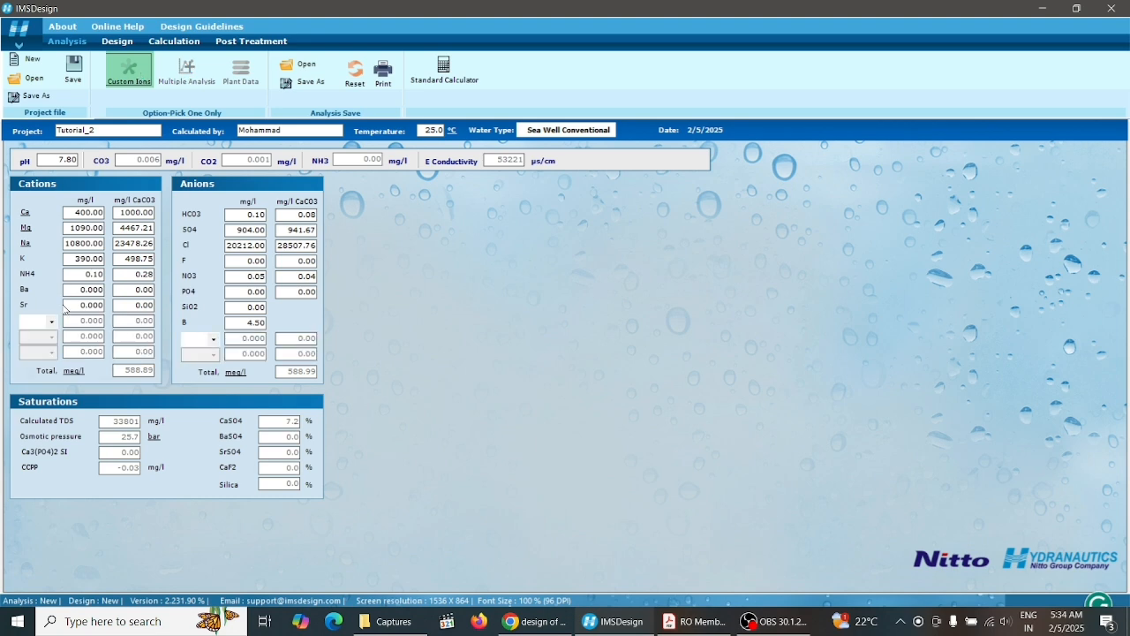
left_click(49, 323)
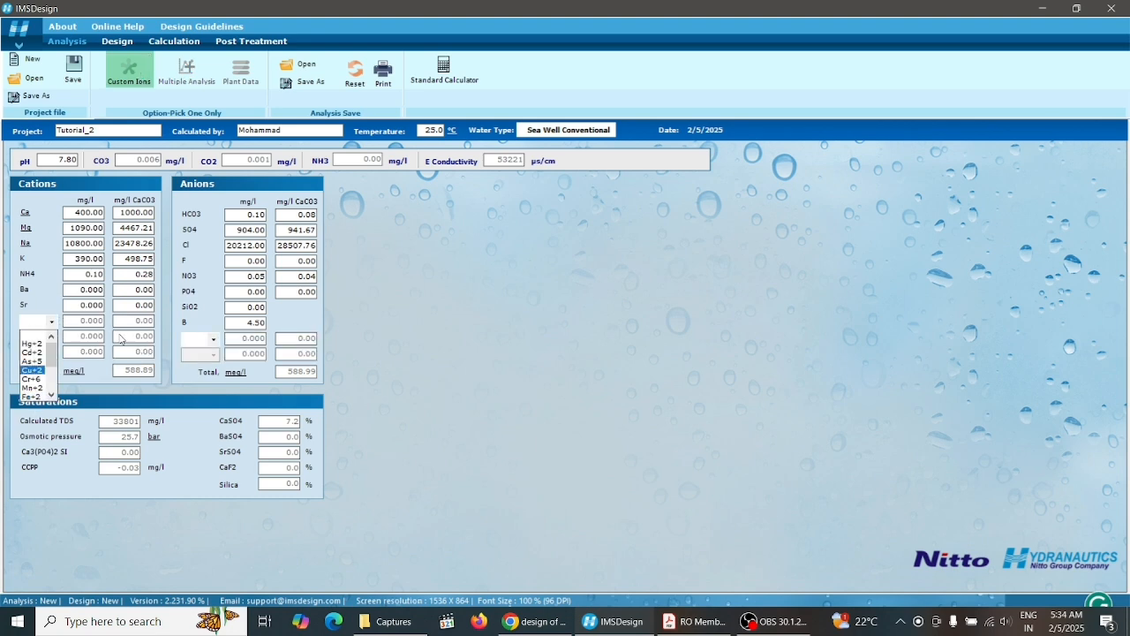
left_click(214, 339)
left_click(212, 339)
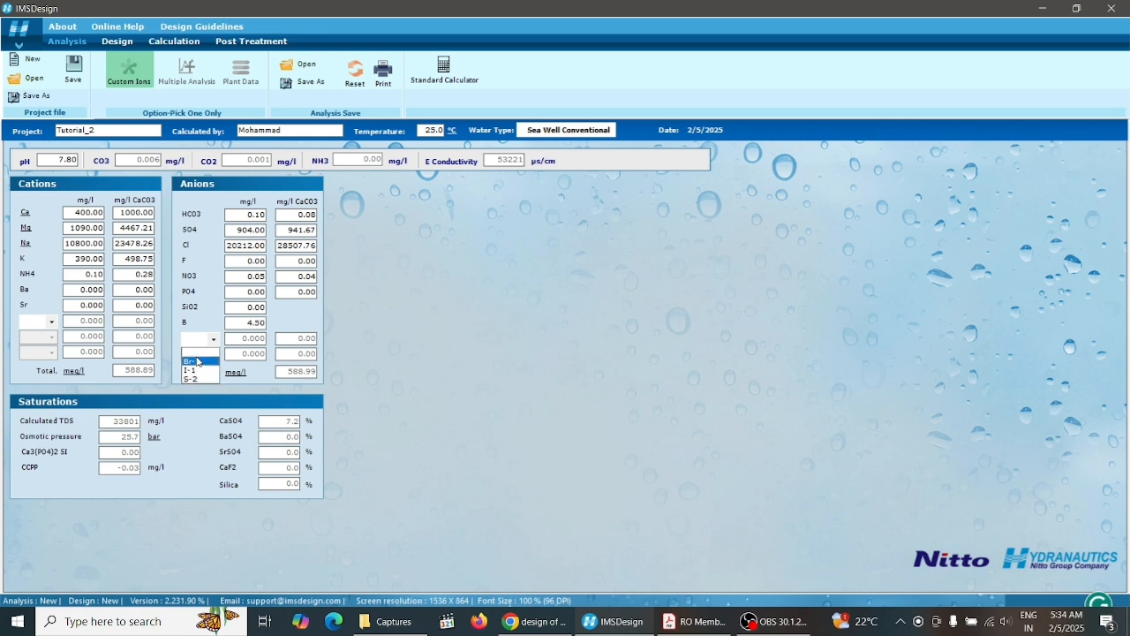
left_click(720, 624)
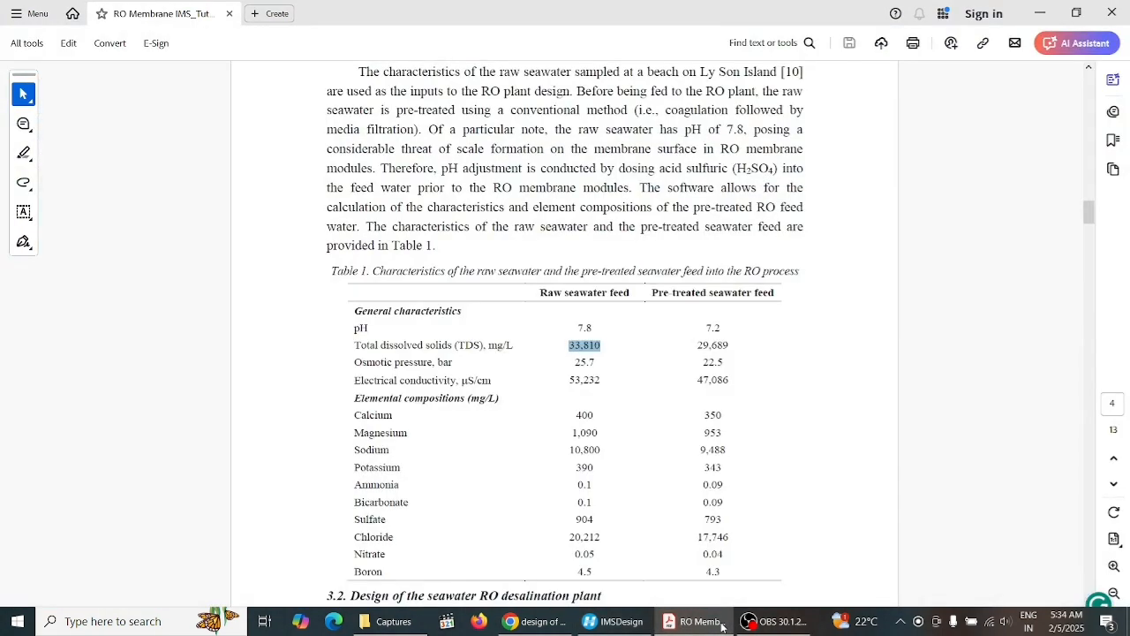
left_click(721, 626)
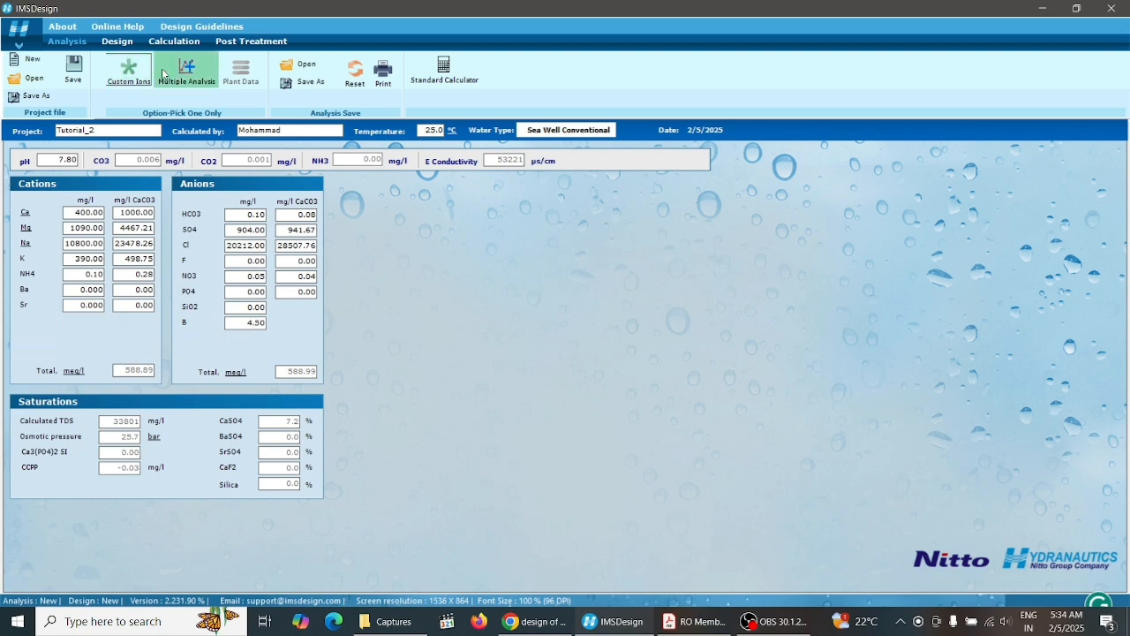
left_click(183, 74)
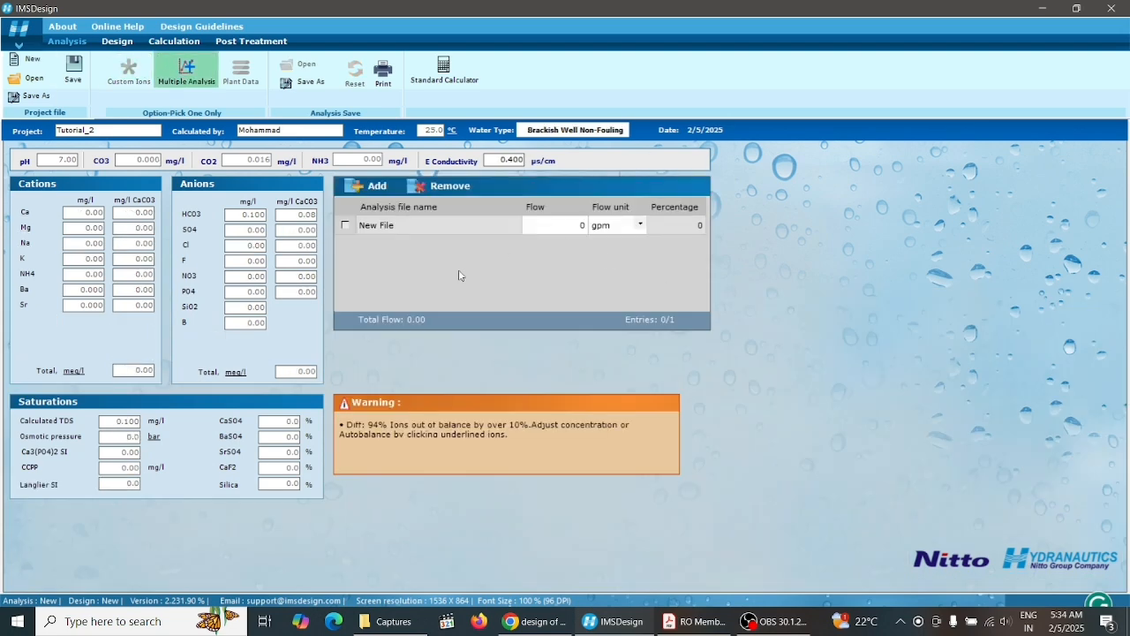
left_click(453, 191)
left_click(634, 366)
left_click(191, 79)
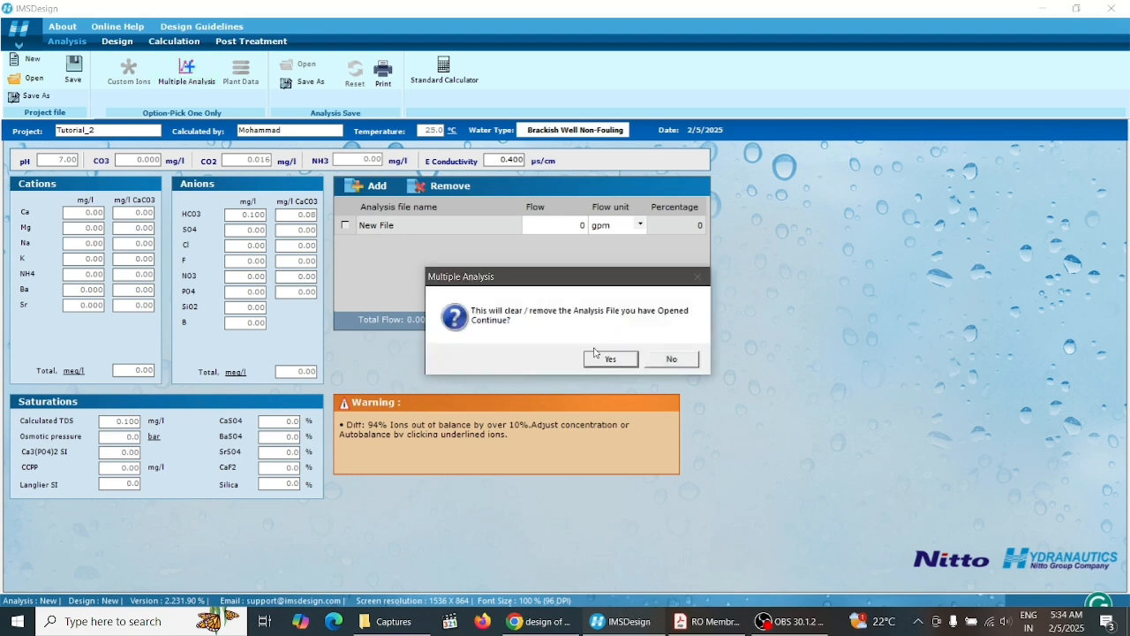
left_click(609, 358)
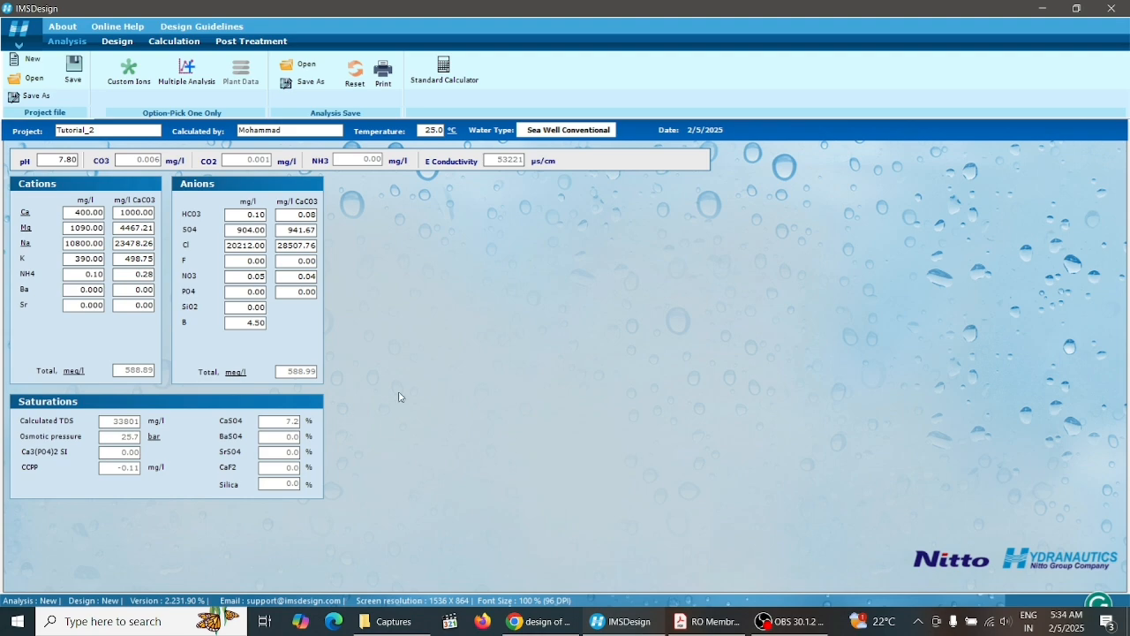
Open the Design page and compare it with the paper's design section below Table 1
left_click(115, 41)
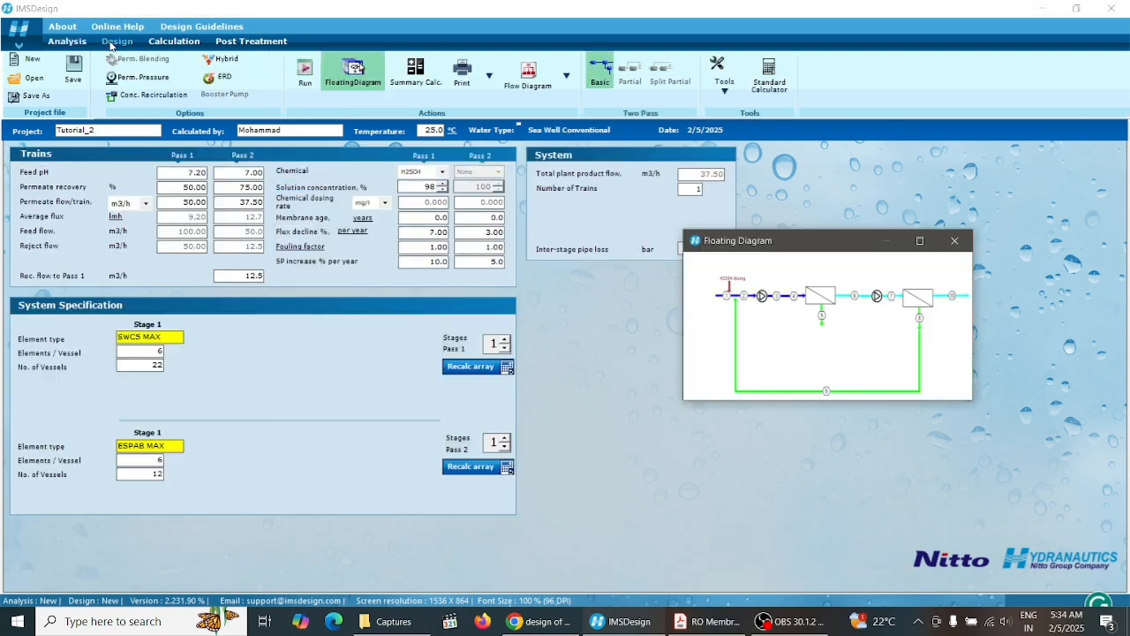
left_click(717, 624)
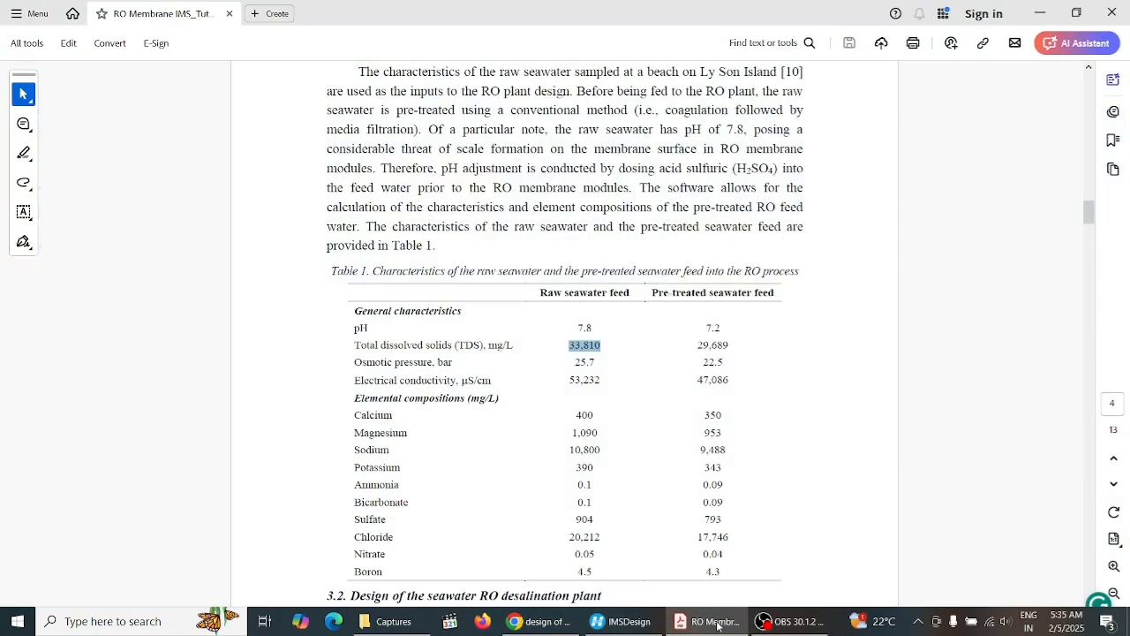
scroll(1087, 222, "down", 2)
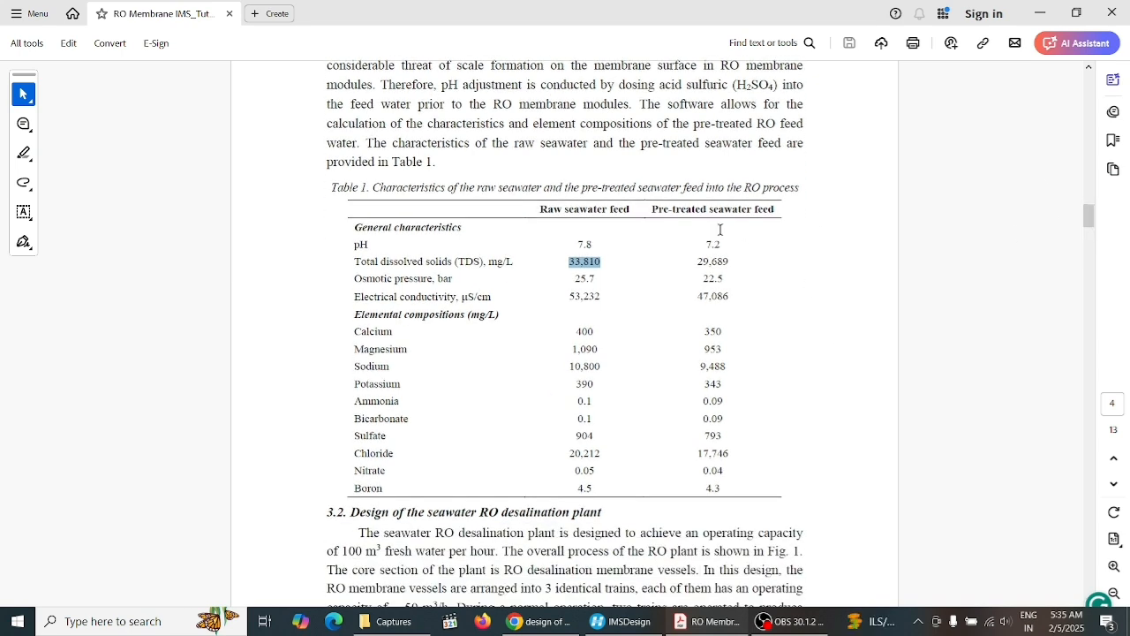
left_click(644, 631)
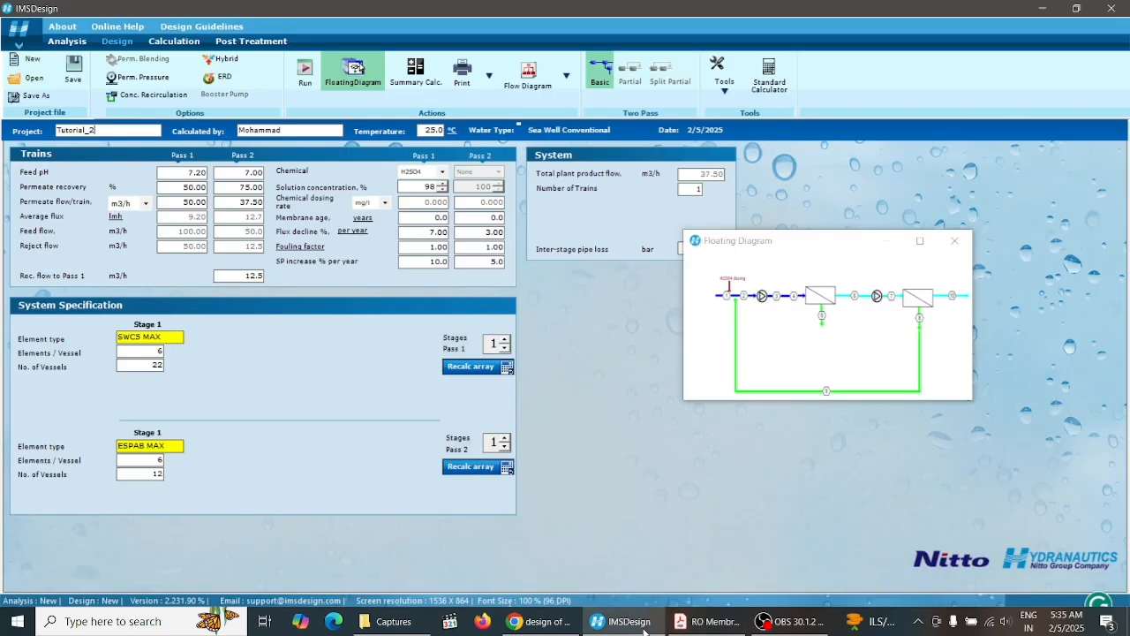
left_click(644, 630)
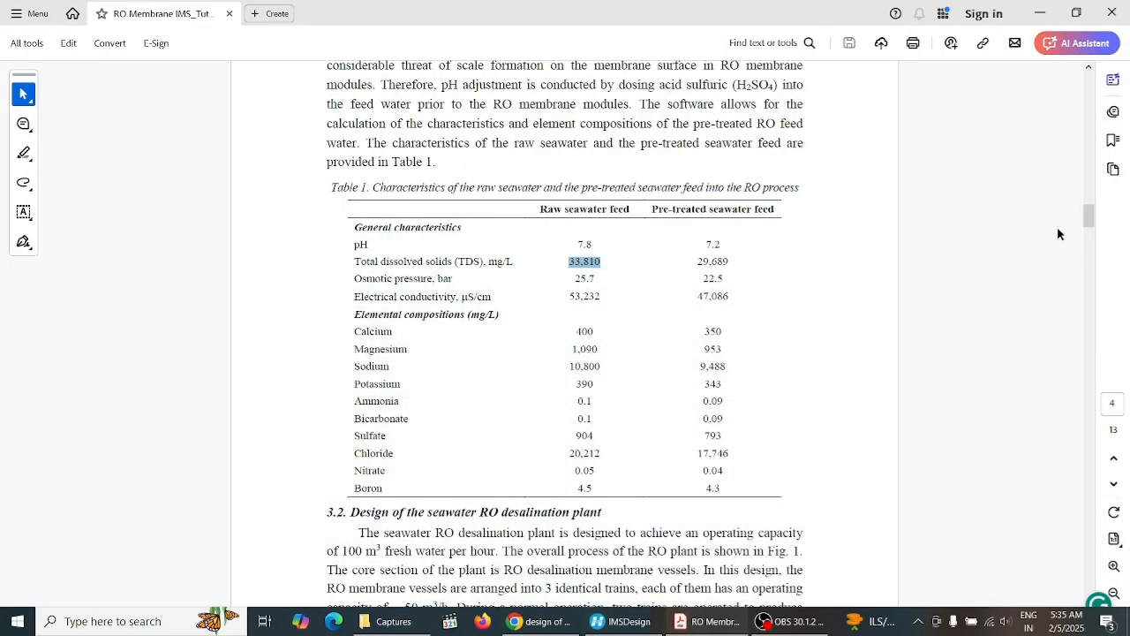
Scroll through the paper's RO plant design section, examining Fig. 1 and the two-pass train parameters in Fig. 2
left_click_drag(1091, 217, 1091, 222)
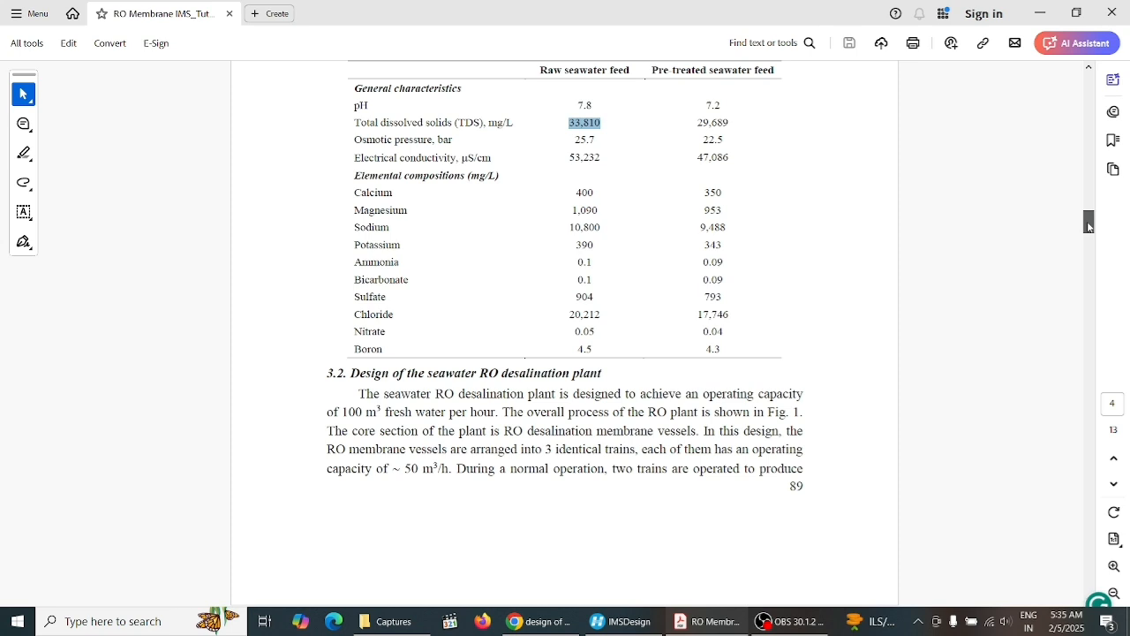
left_click_drag(1089, 227, 1089, 244)
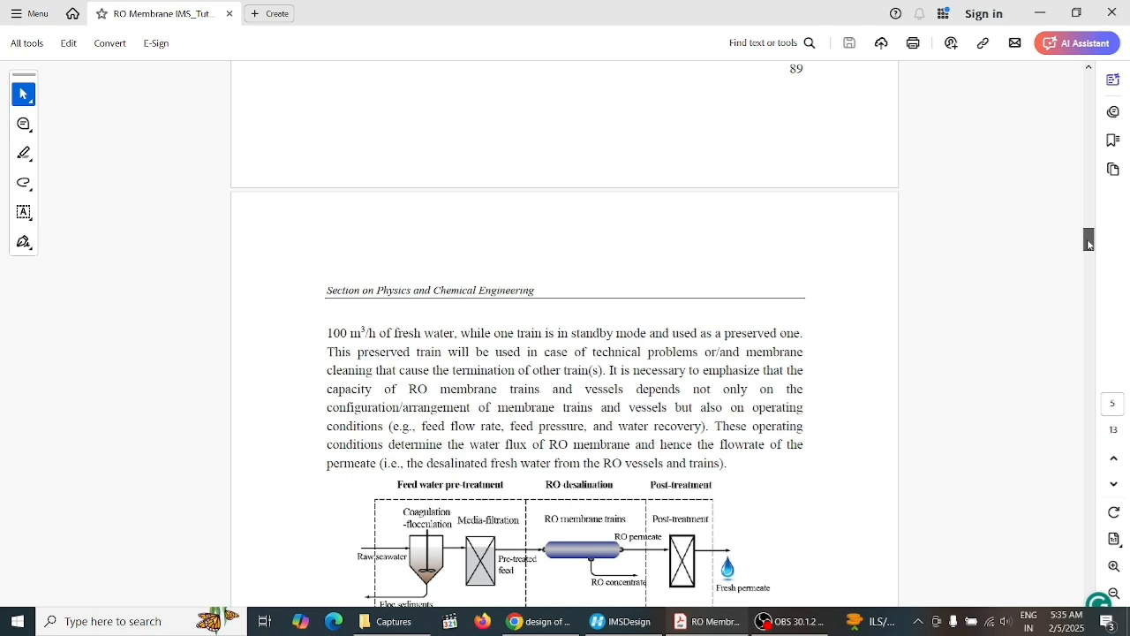
left_click_drag(1089, 244, 1089, 256)
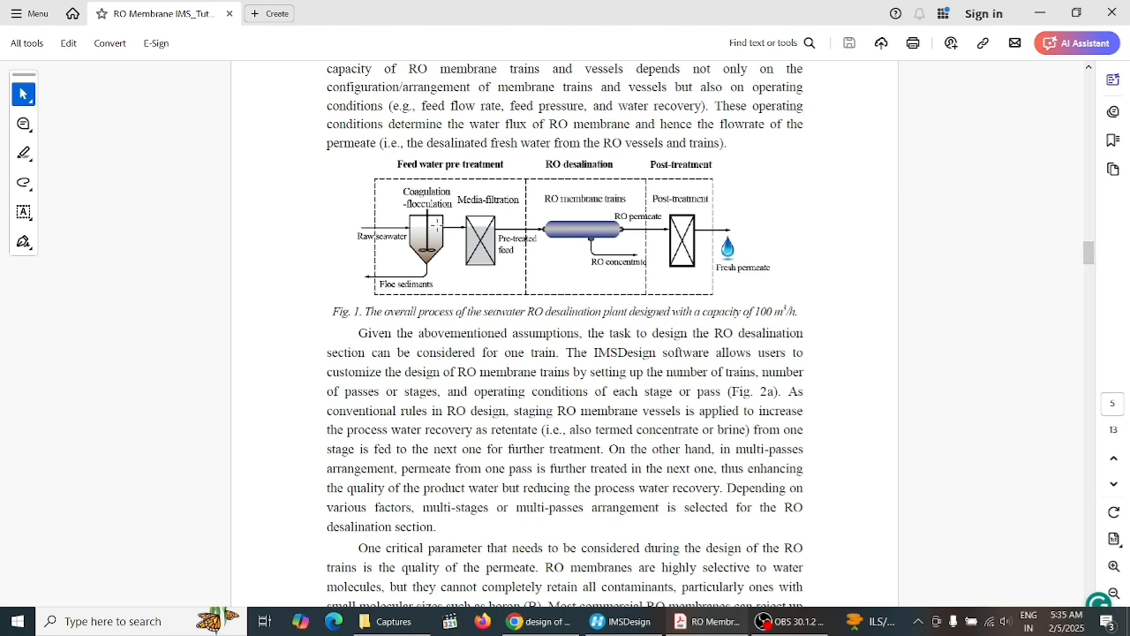
left_click(439, 227)
left_click(818, 280)
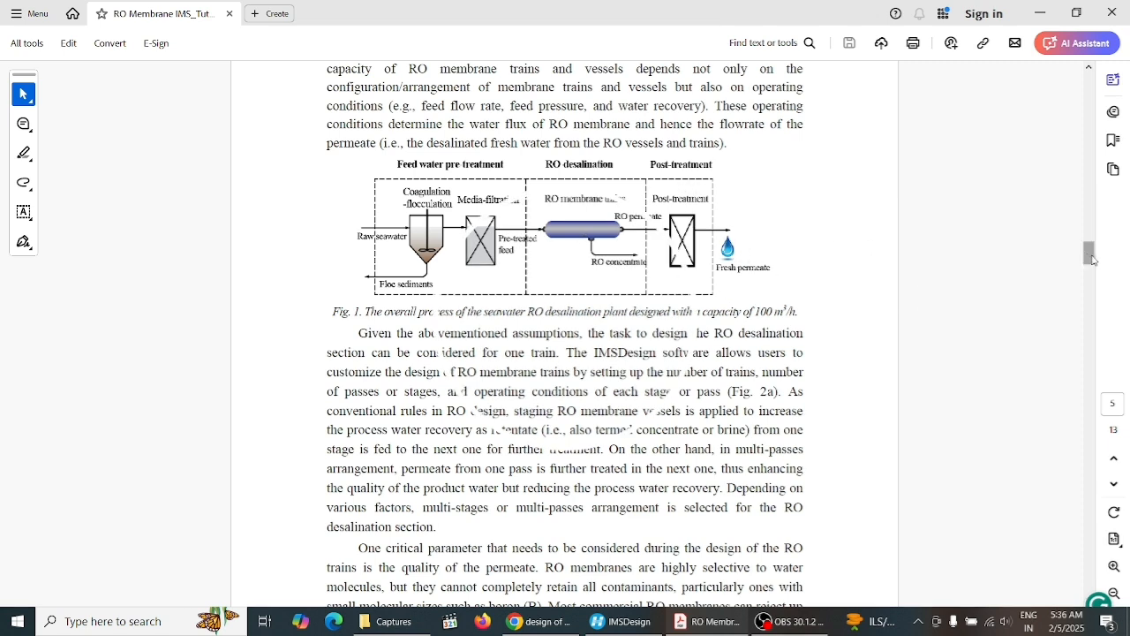
left_click_drag(1092, 256, 1093, 266)
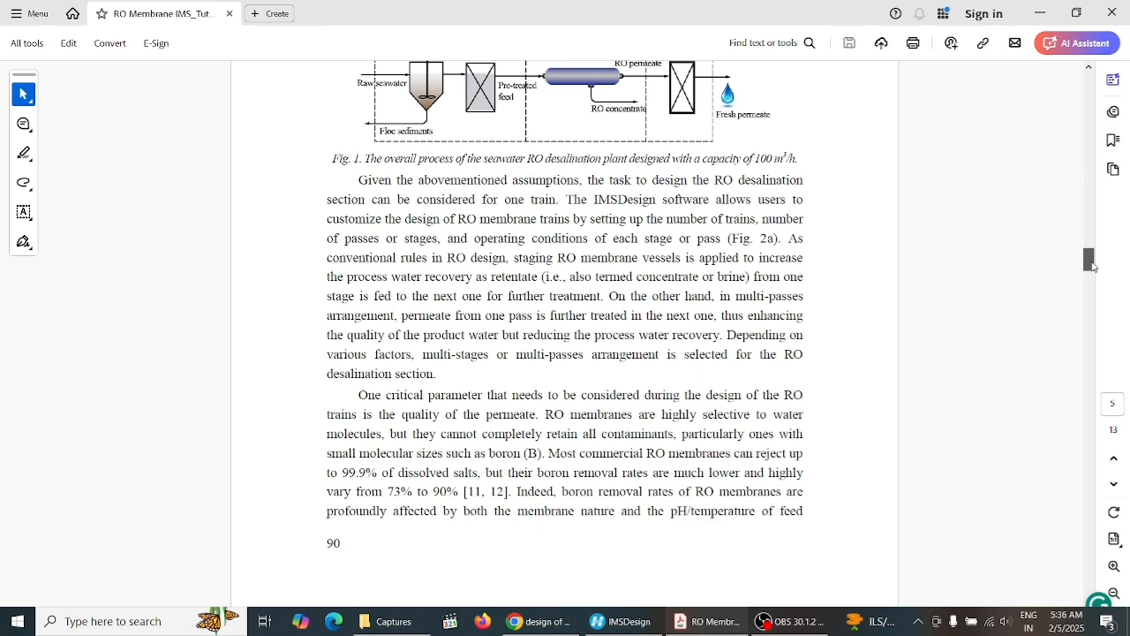
left_click_drag(1093, 267, 1093, 288)
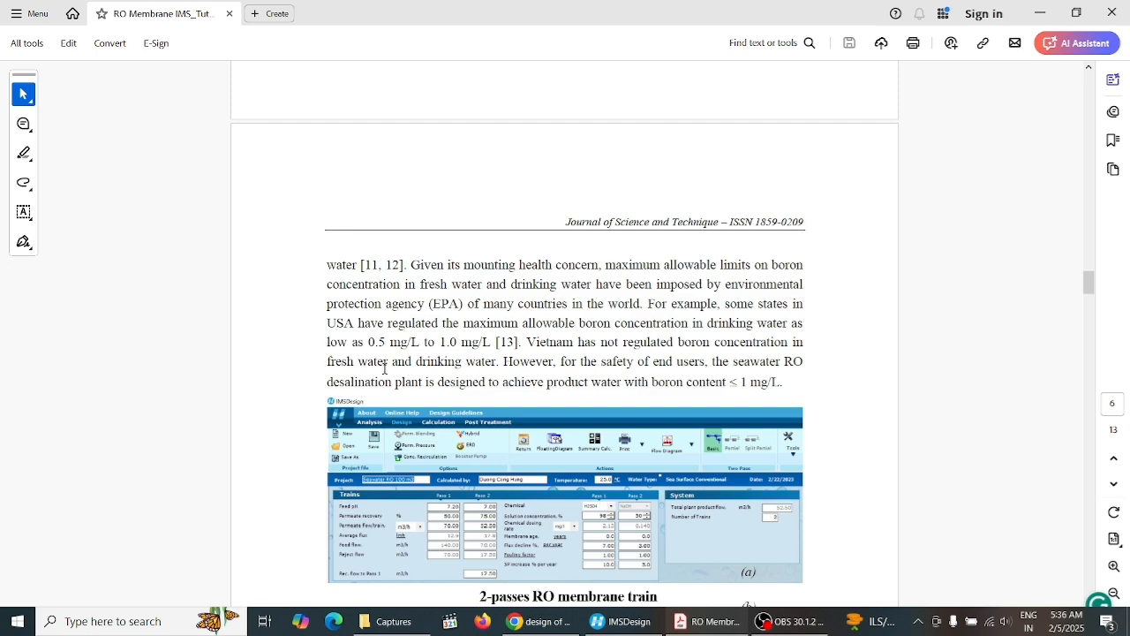
left_click_drag(1089, 289, 1088, 297)
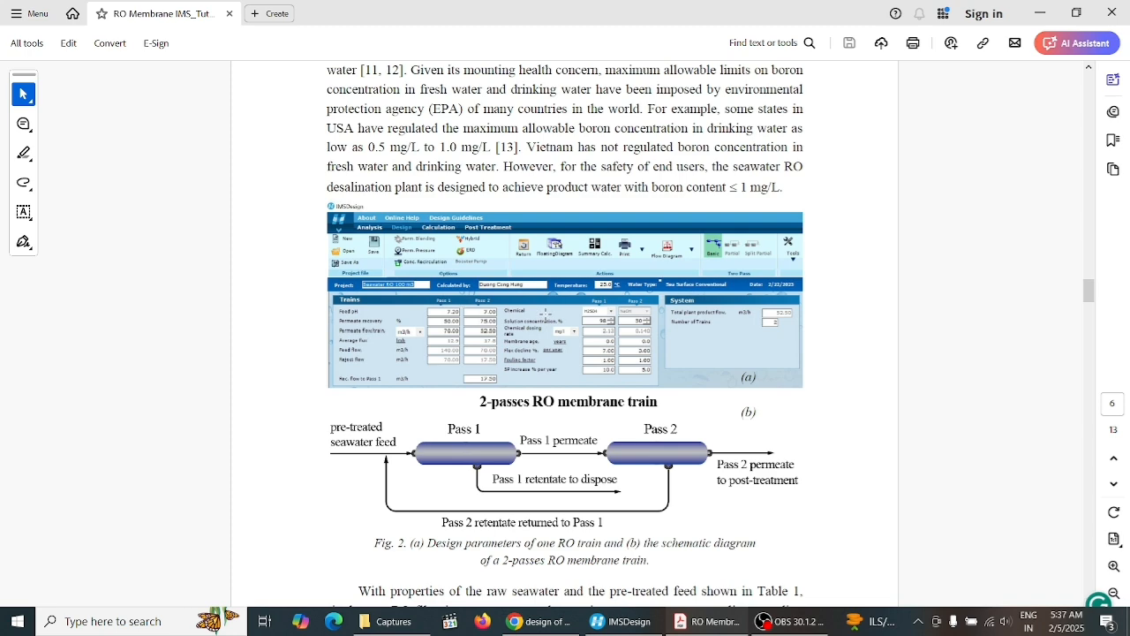
left_click(540, 329)
left_click(601, 356)
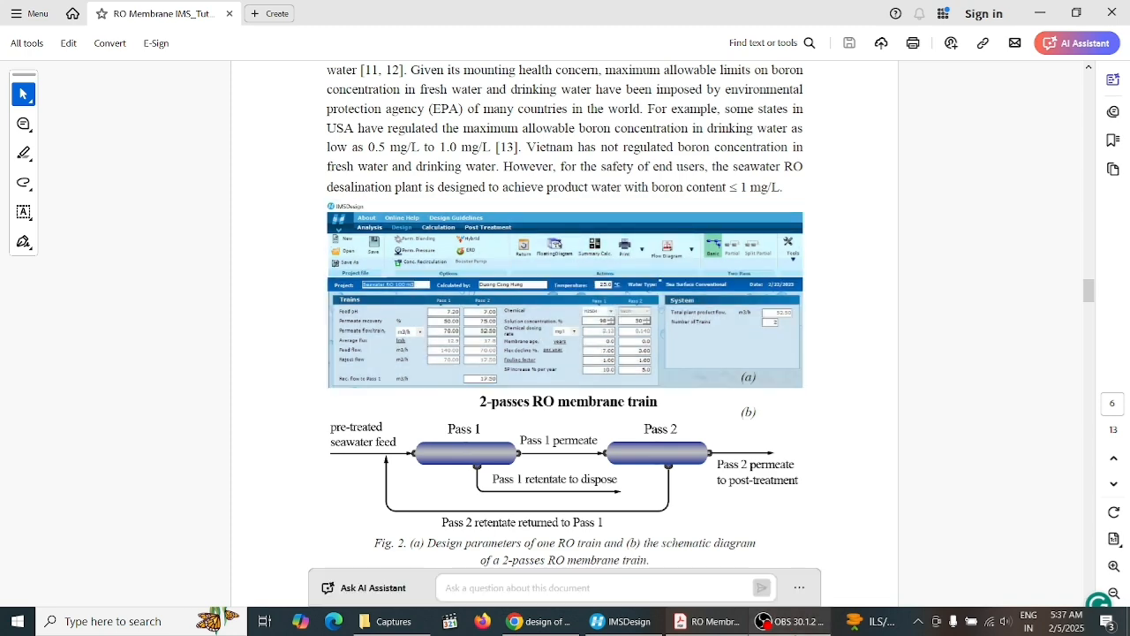
Return to IMSDesign and turn off the two-pass option so the train uses a single pass
left_click(618, 632)
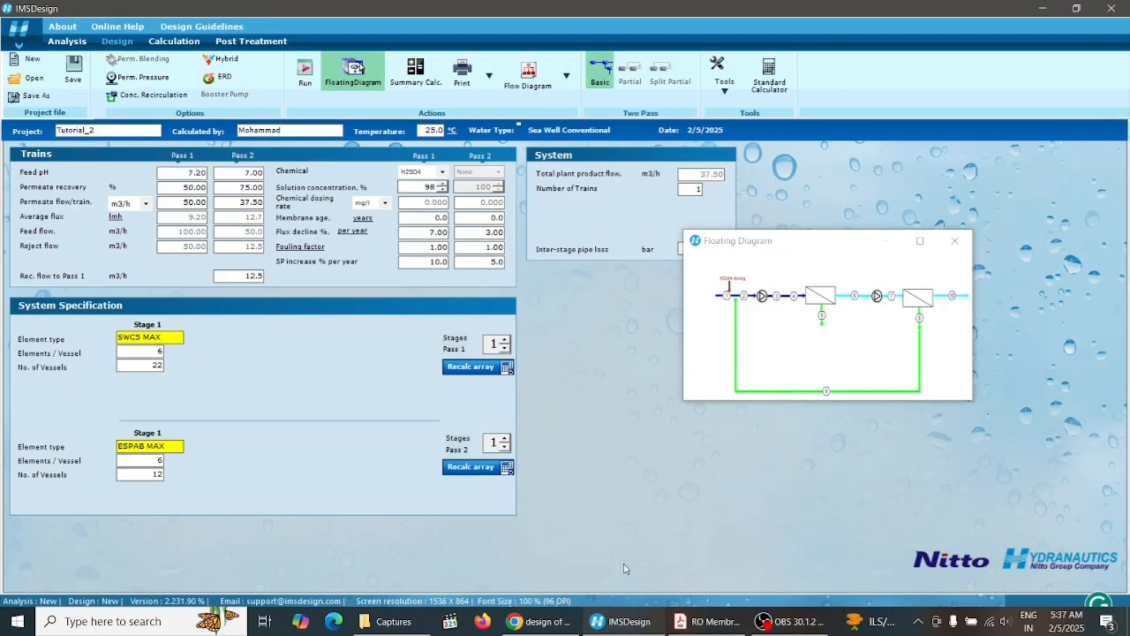
left_click(618, 632)
left_click(618, 632)
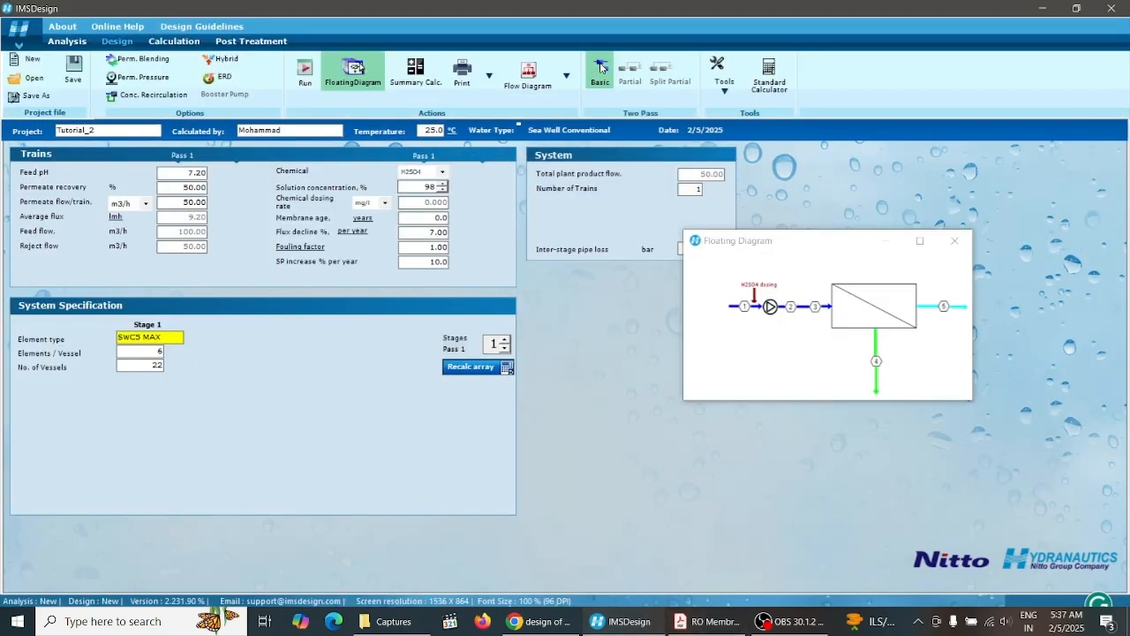
Enable the basic two-pass train option and set the Pass 2 feed pH to 7
left_click(600, 68)
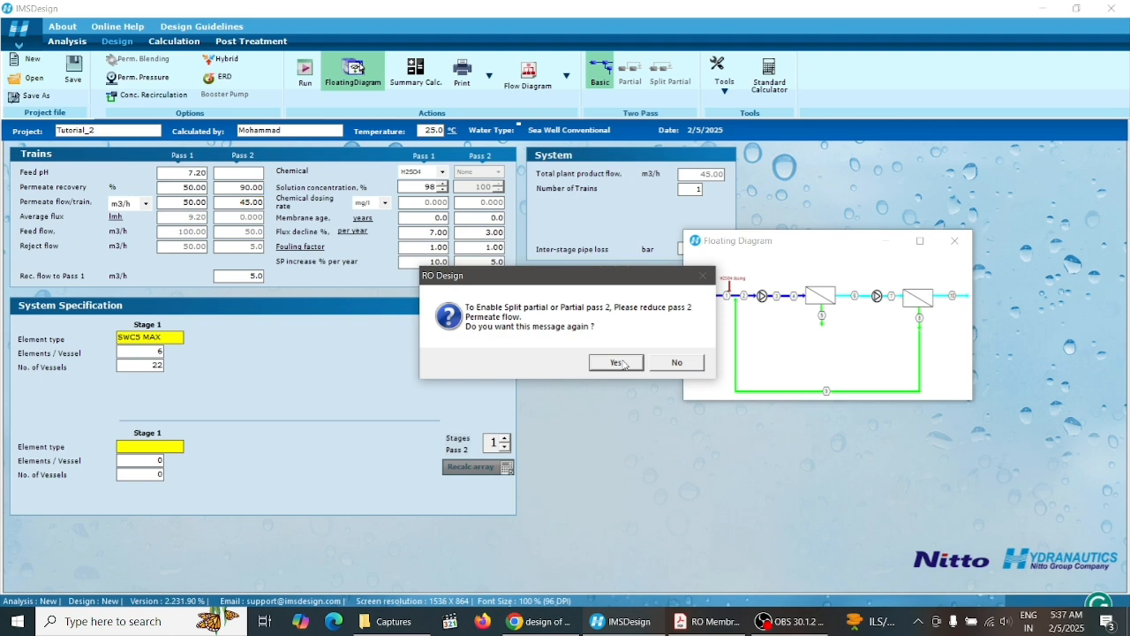
left_click(617, 362)
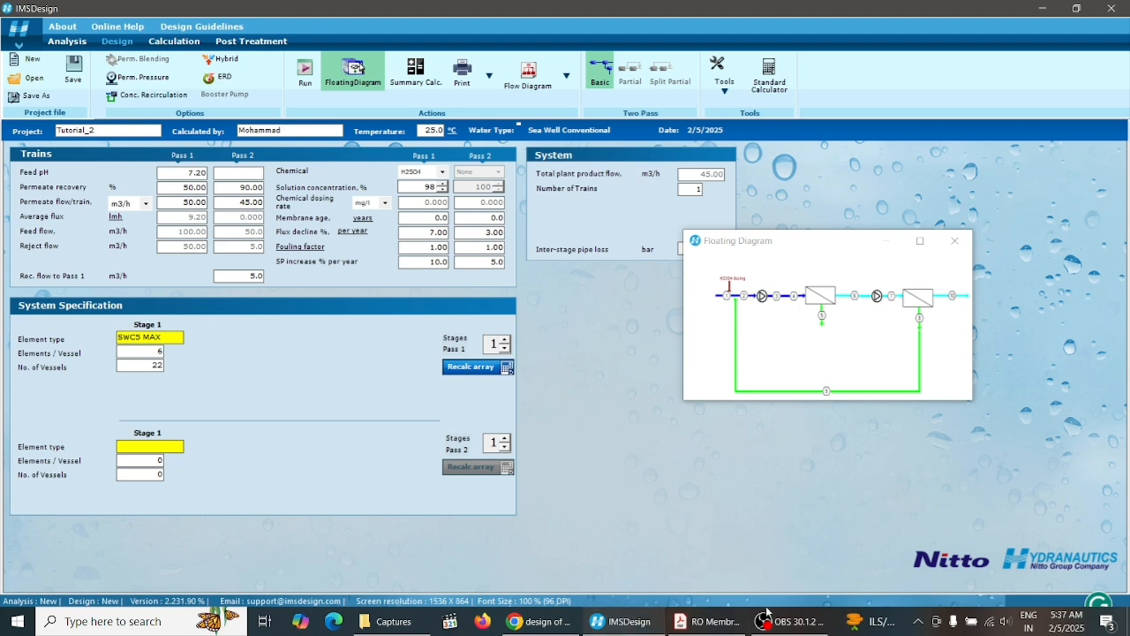
left_click(711, 621)
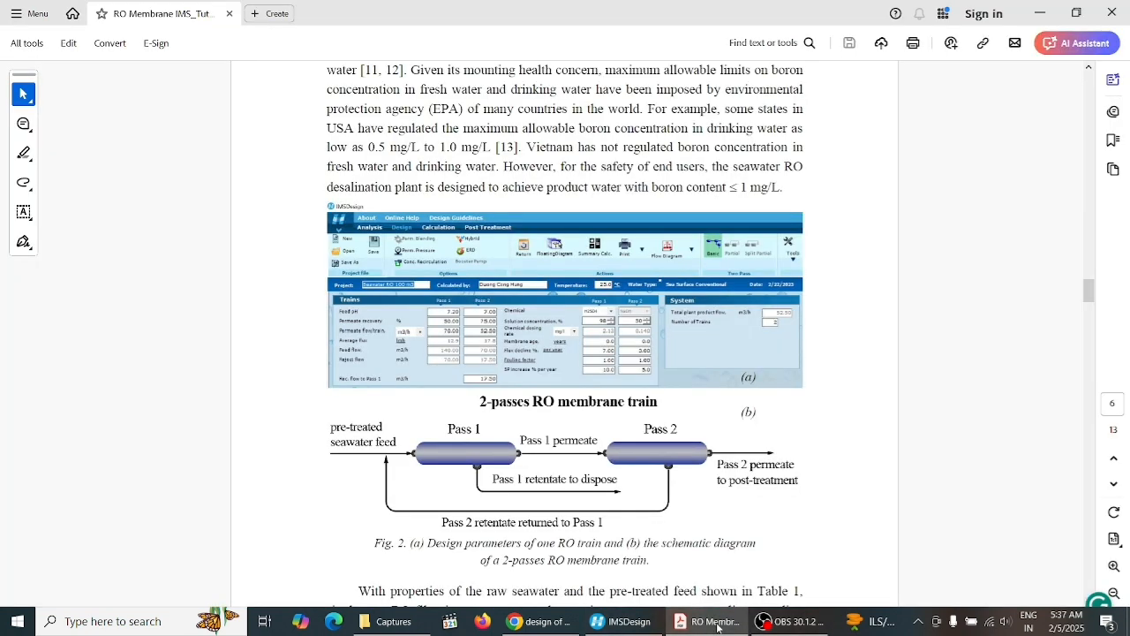
left_click(716, 622)
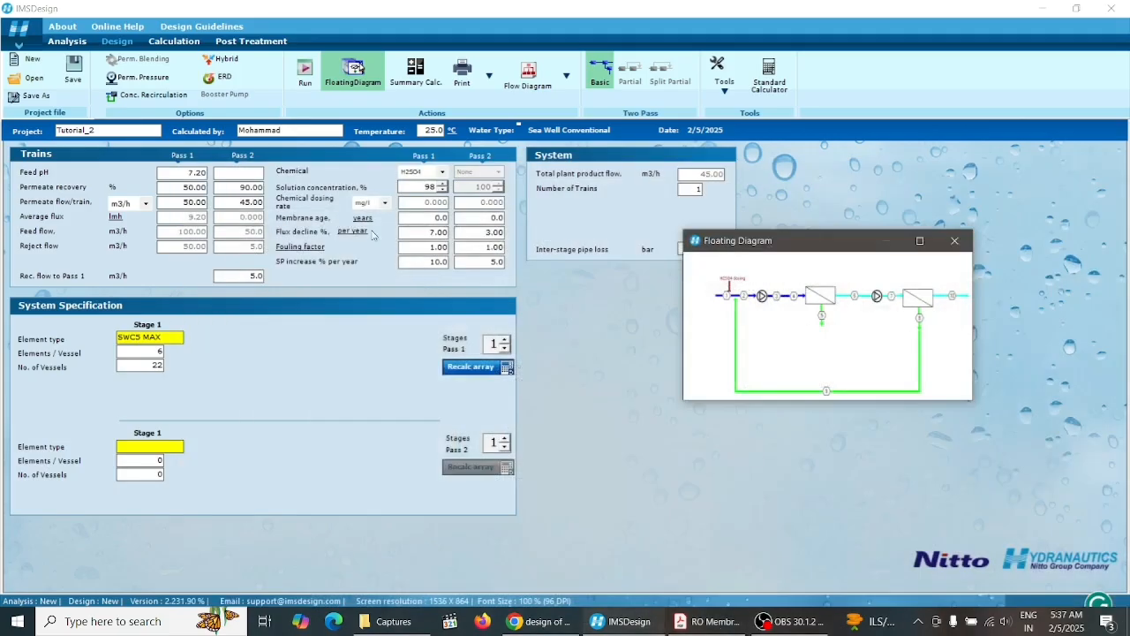
left_click(240, 170)
type("7")
key("Tab")
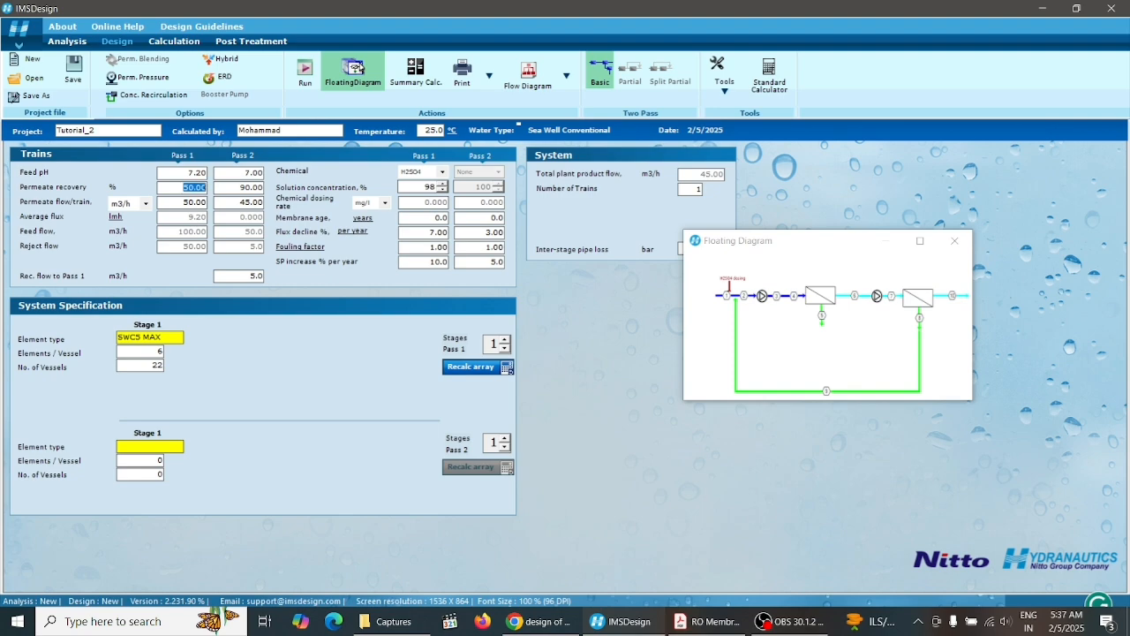
Check the paper's Fig. 2 values and set the Pass 2 permeate recovery to 75%
left_click(706, 621)
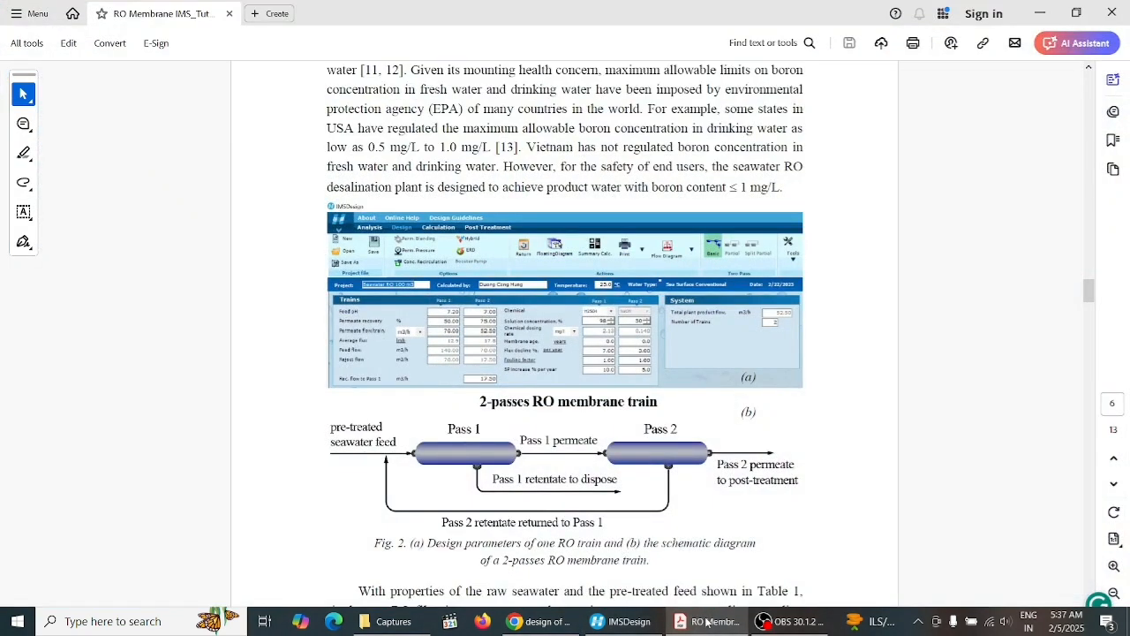
left_click(706, 622)
double_click(240, 186)
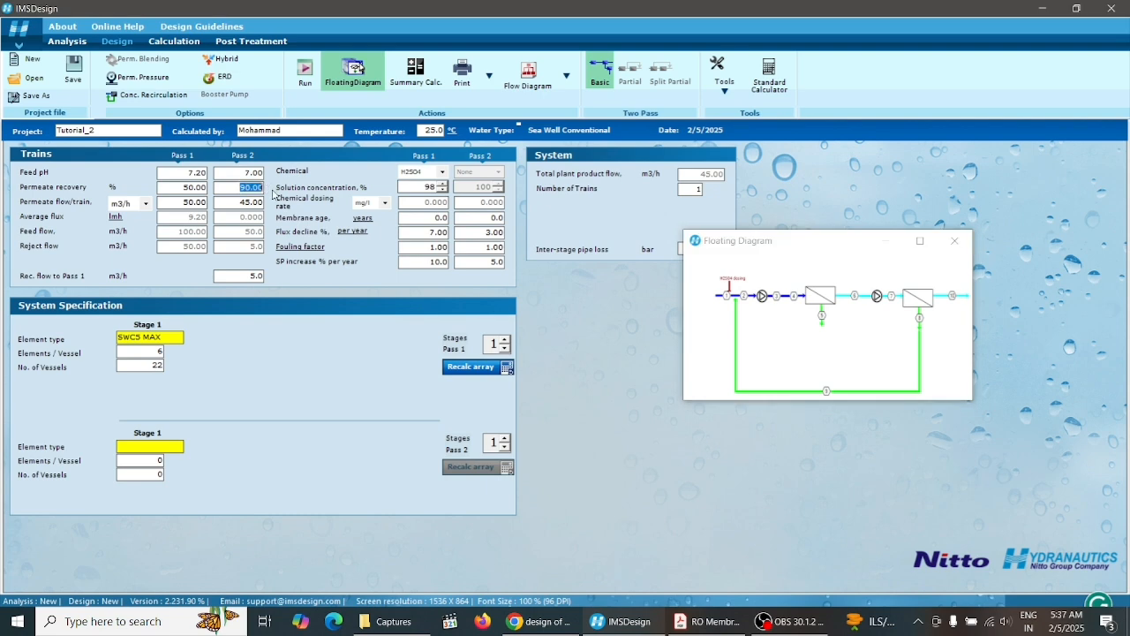
type("75")
key("Tab")
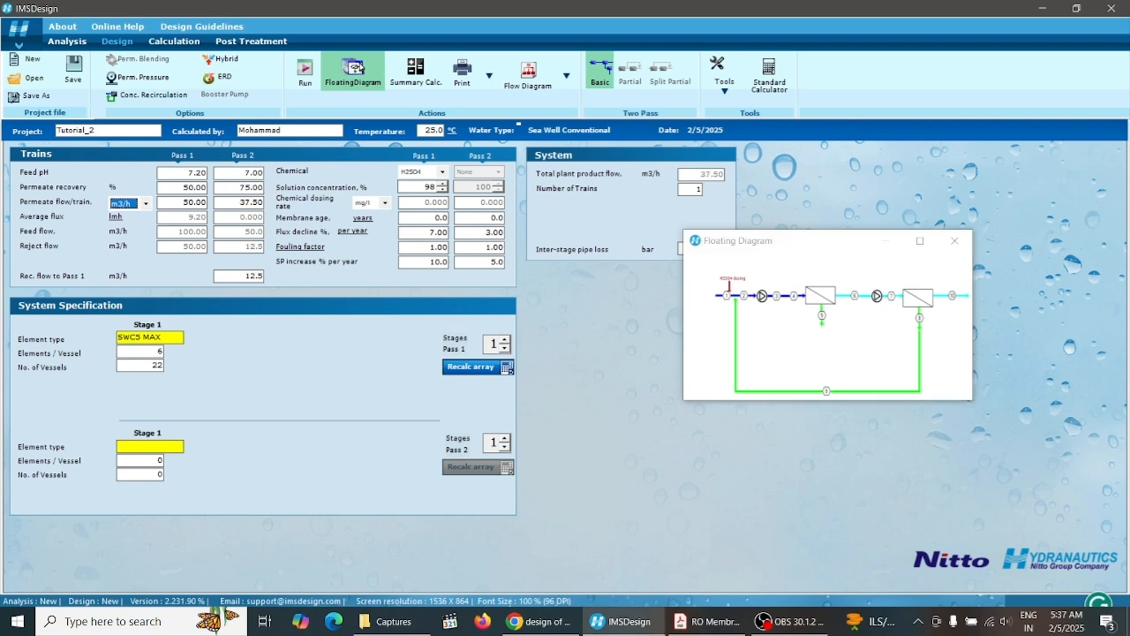
Set the Pass 1 permeate flow per train to 70 m3/h, matching the paper's design parameters
left_click(720, 626)
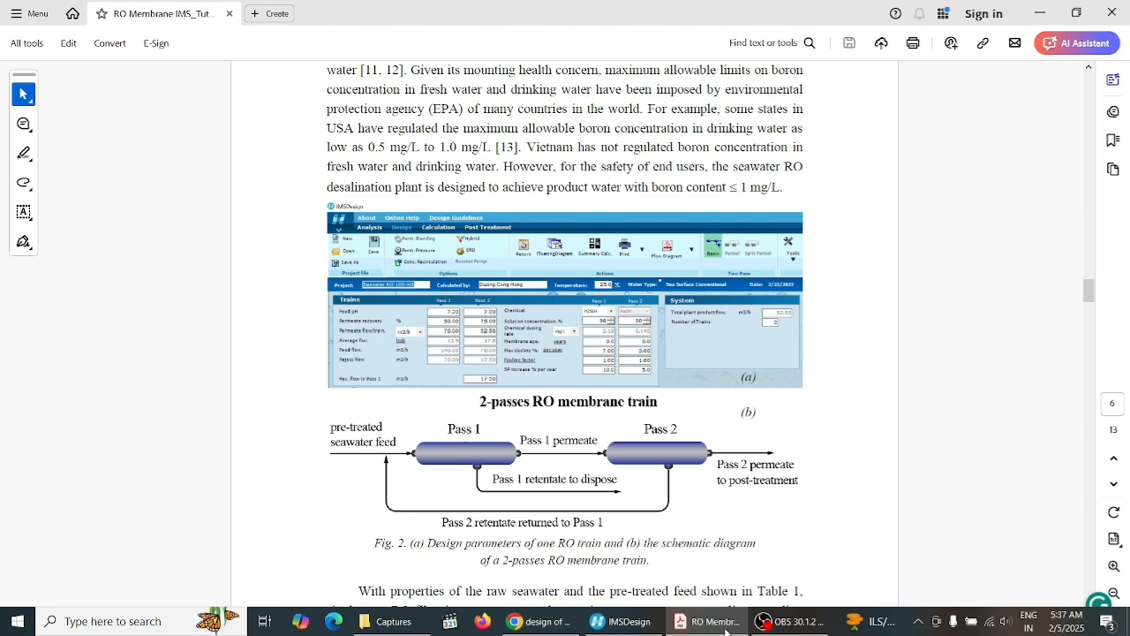
left_click(720, 624)
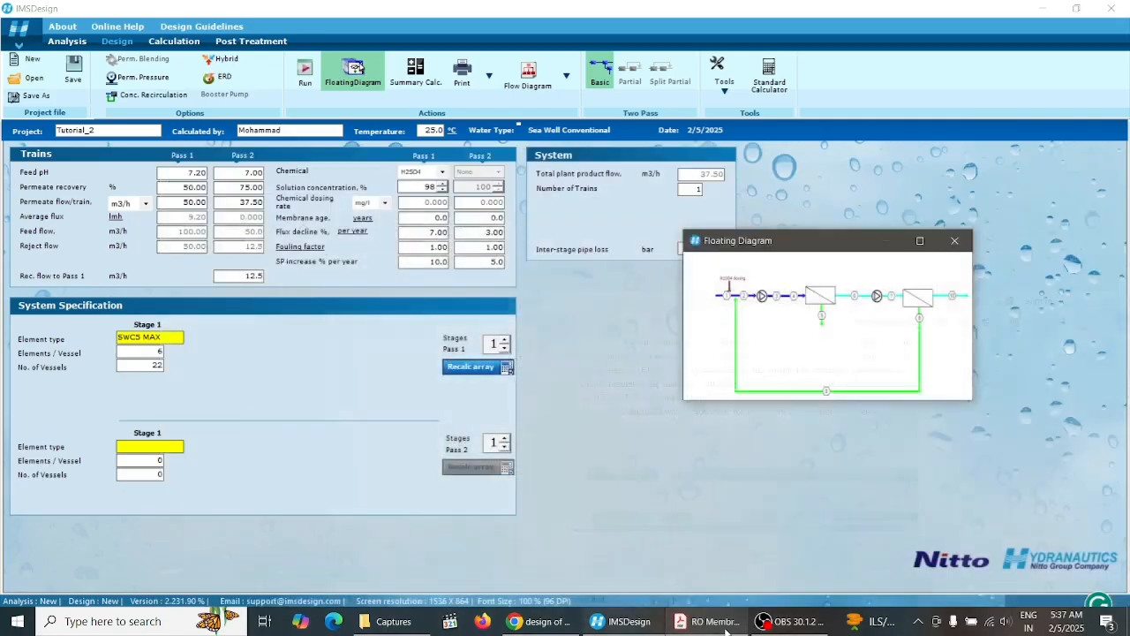
double_click(184, 202)
type("70")
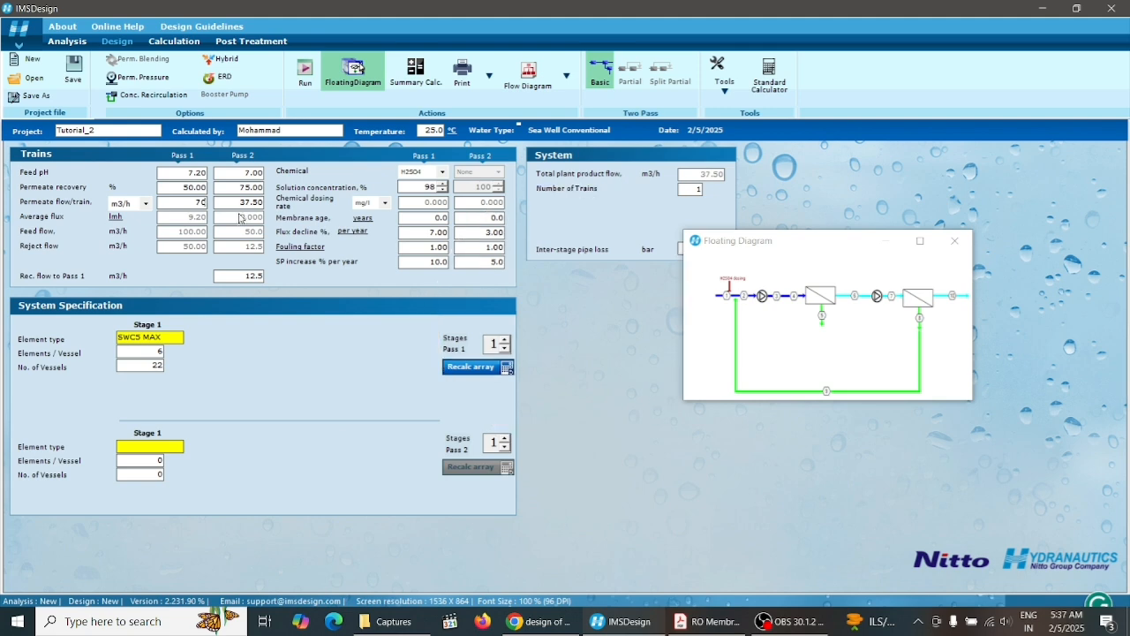
key("Tab")
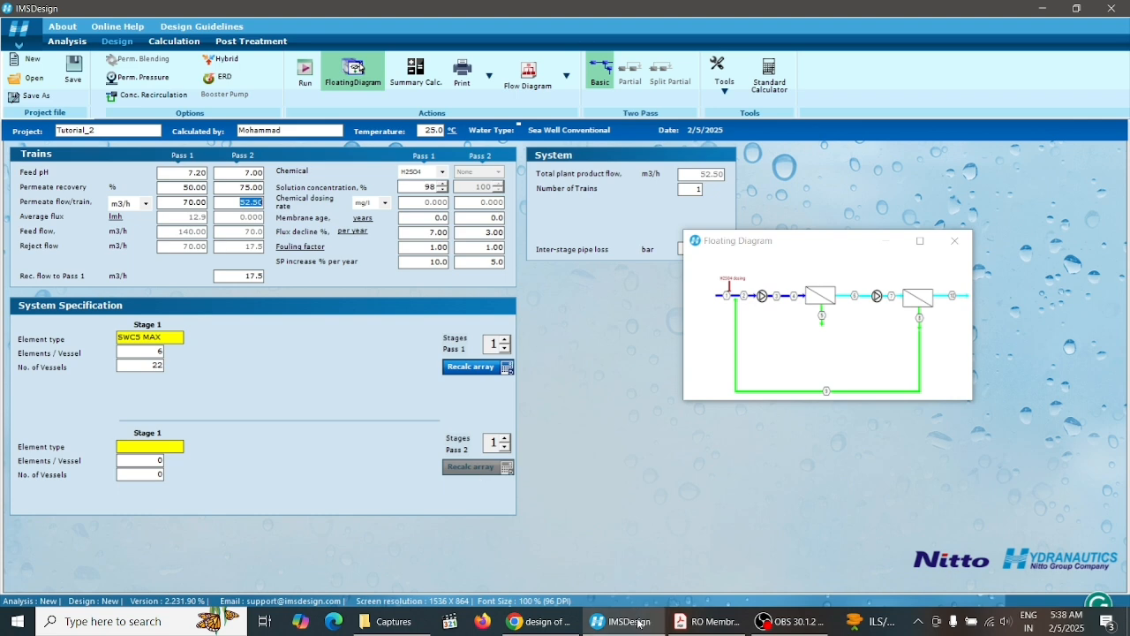
mouse_move(697, 620)
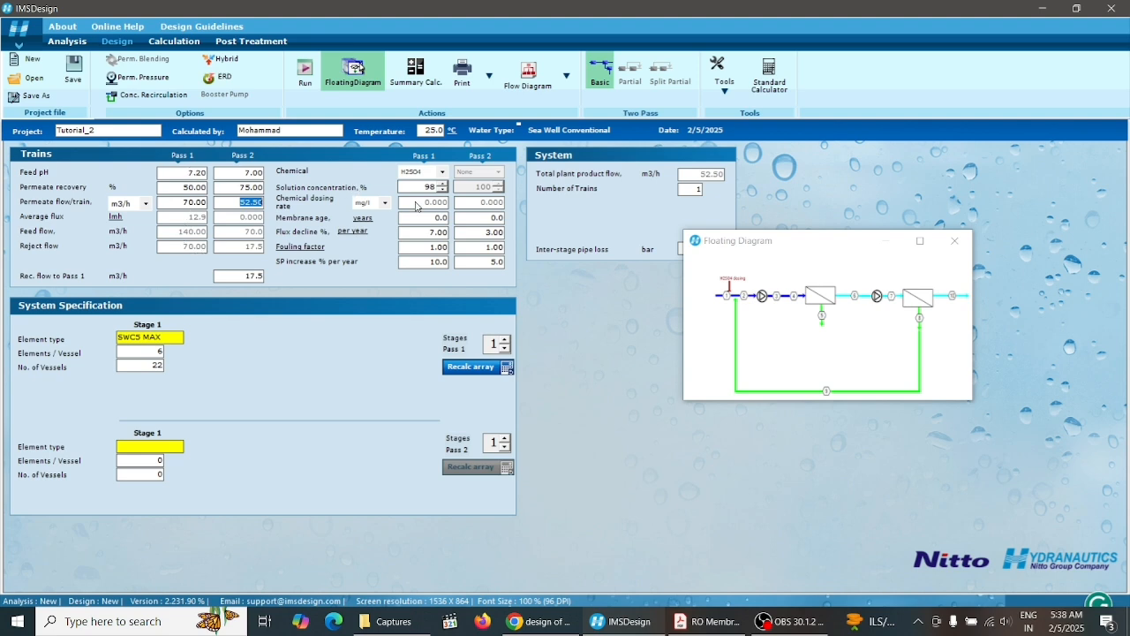
left_click(628, 626)
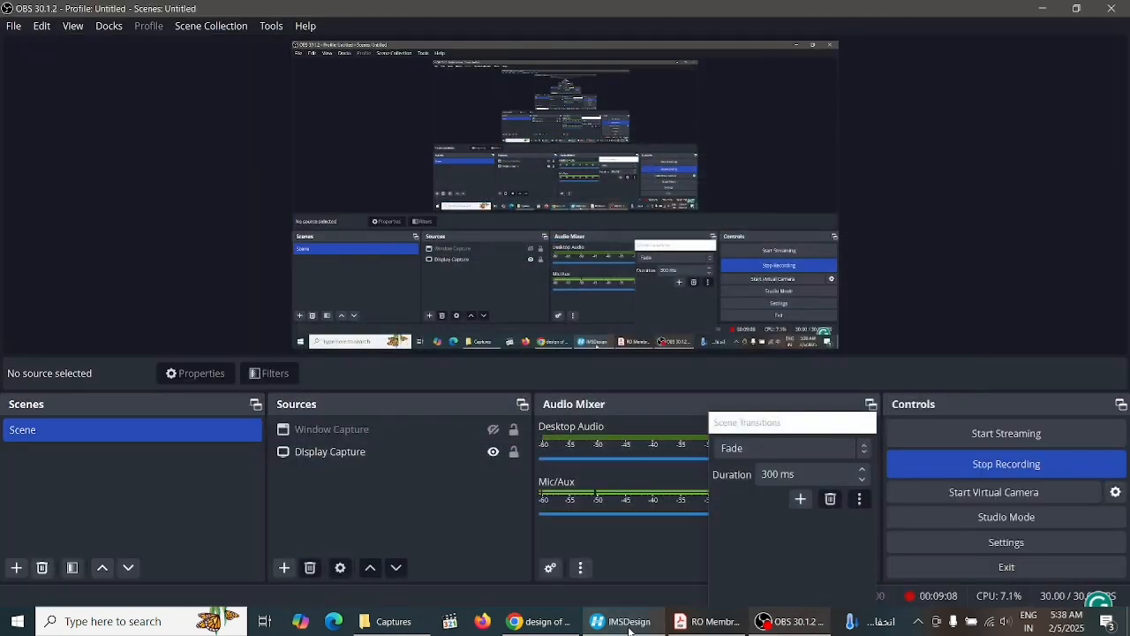
left_click(704, 623)
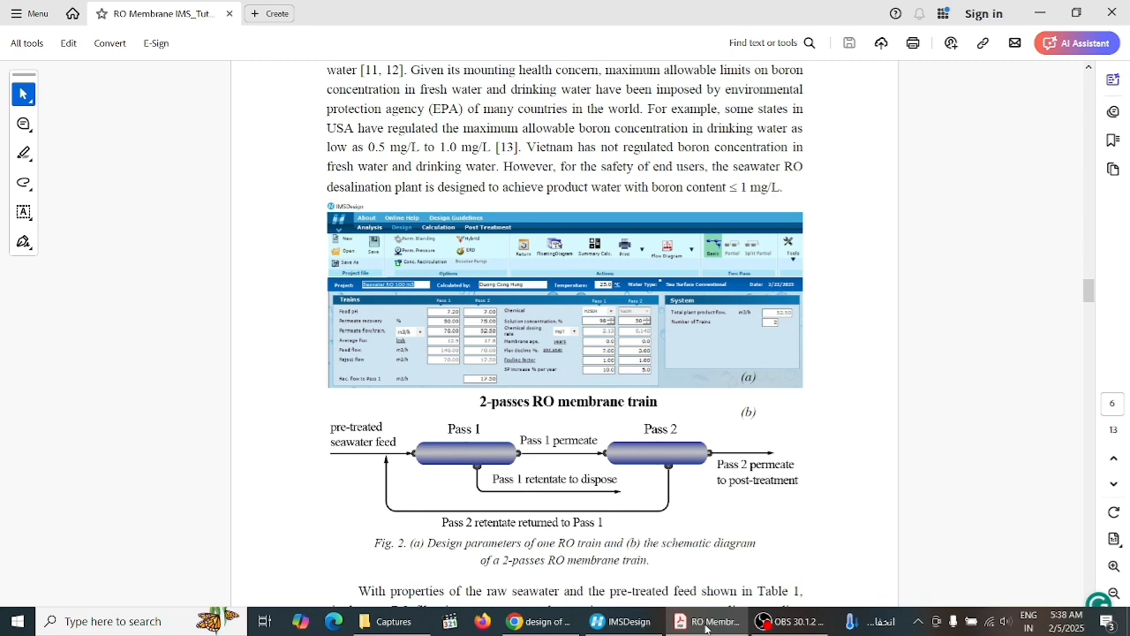
mouse_move(657, 629)
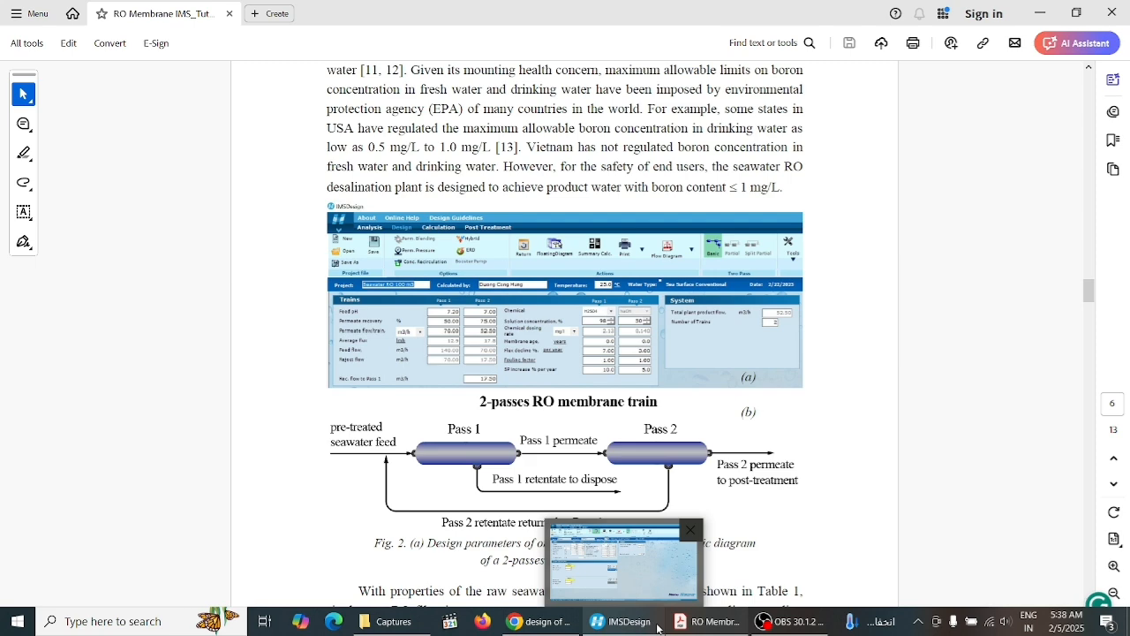
left_click(657, 628)
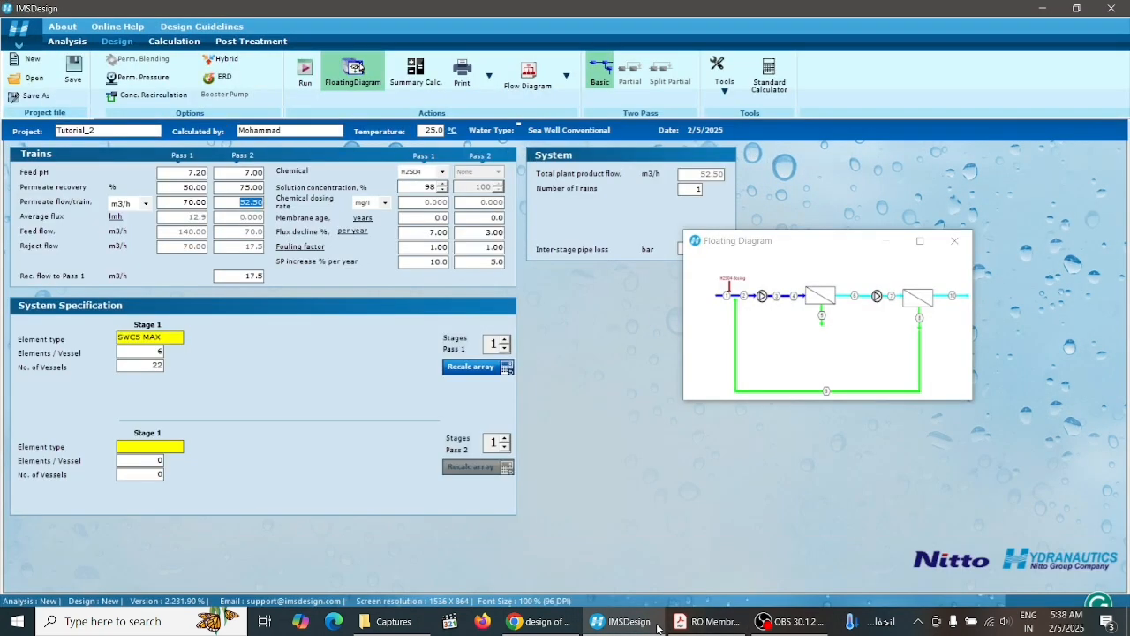
Open the Pass 1 element selection and review the paper's membrane element section, Fig. 3 and Fig. 4, keeping SWC5 MAX
left_click(150, 337)
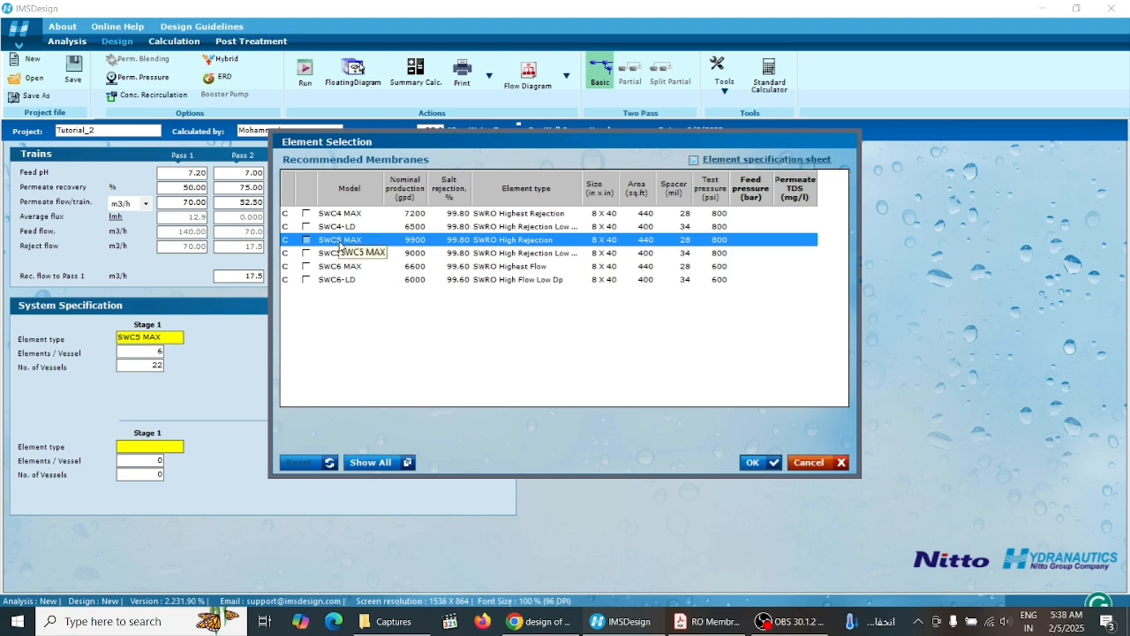
left_click(704, 624)
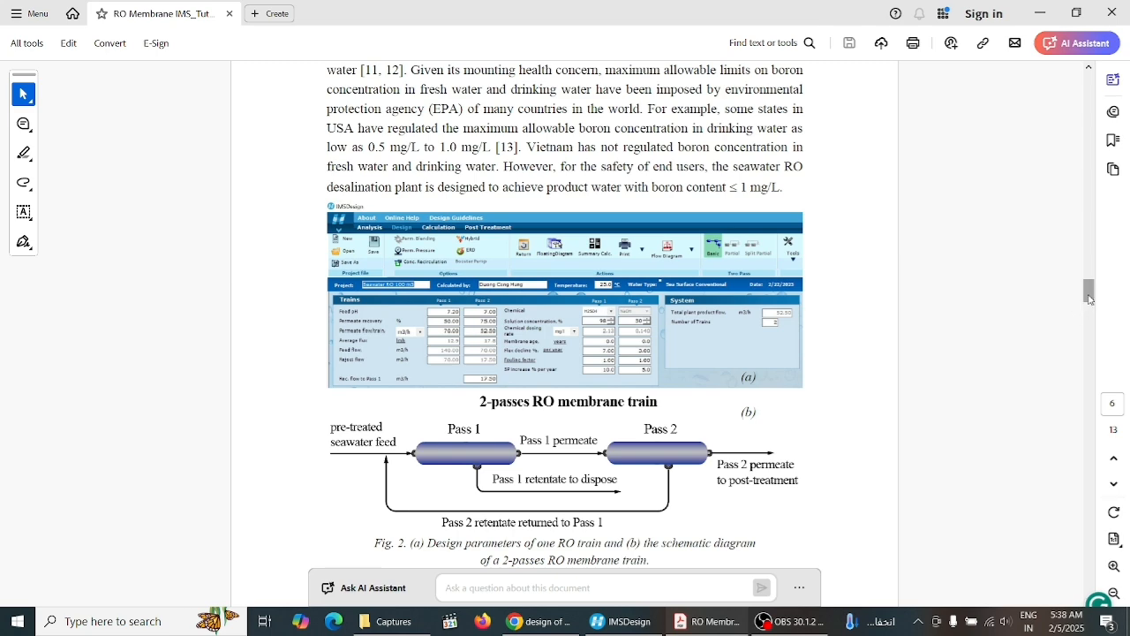
left_click_drag(1088, 294, 1093, 339)
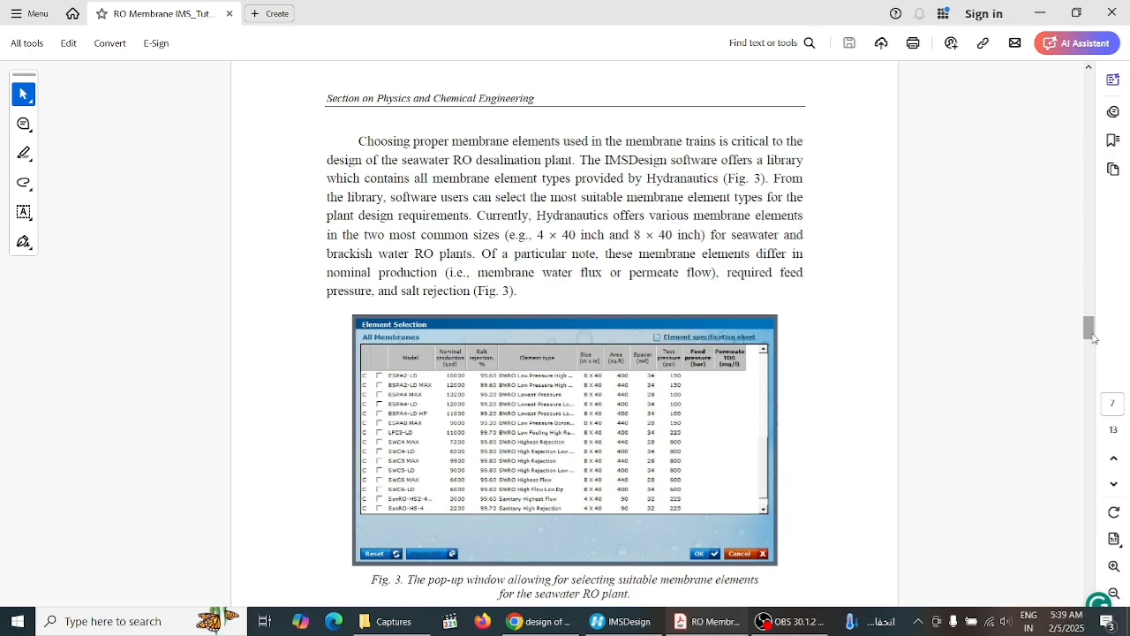
left_click_drag(1093, 339, 1093, 347)
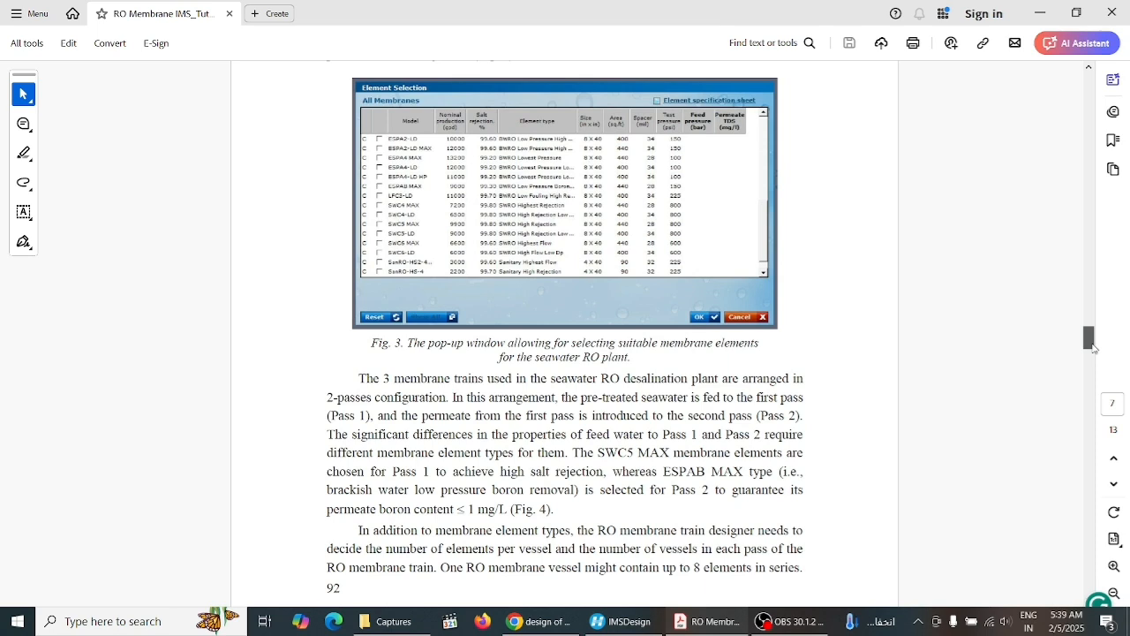
scroll(1093, 347, "down", 1)
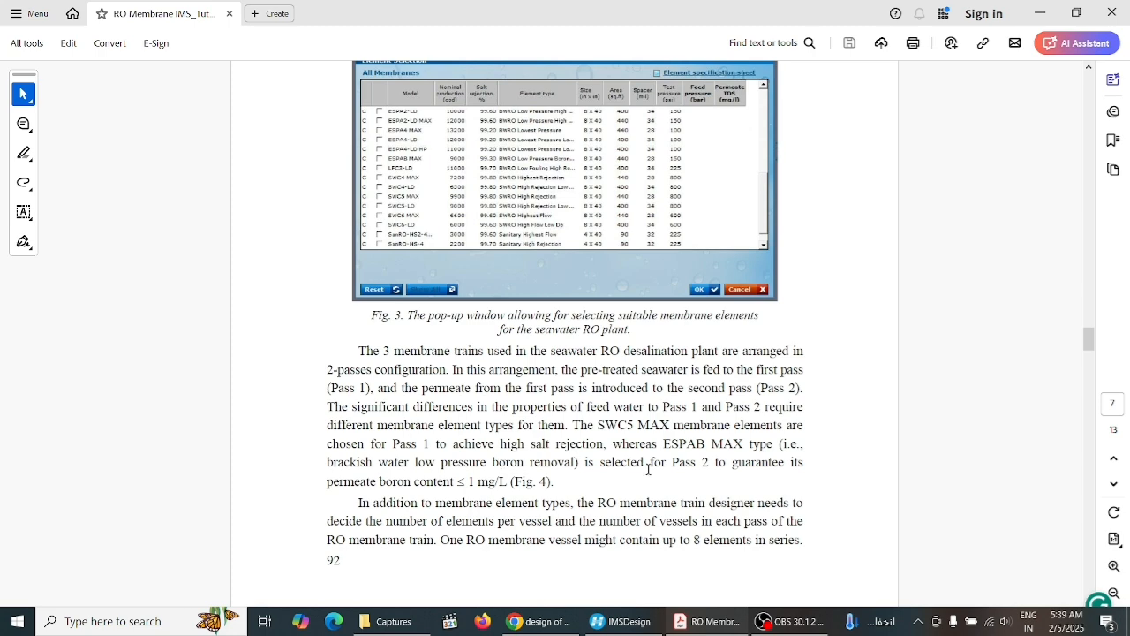
left_click(773, 625)
left_click(707, 621)
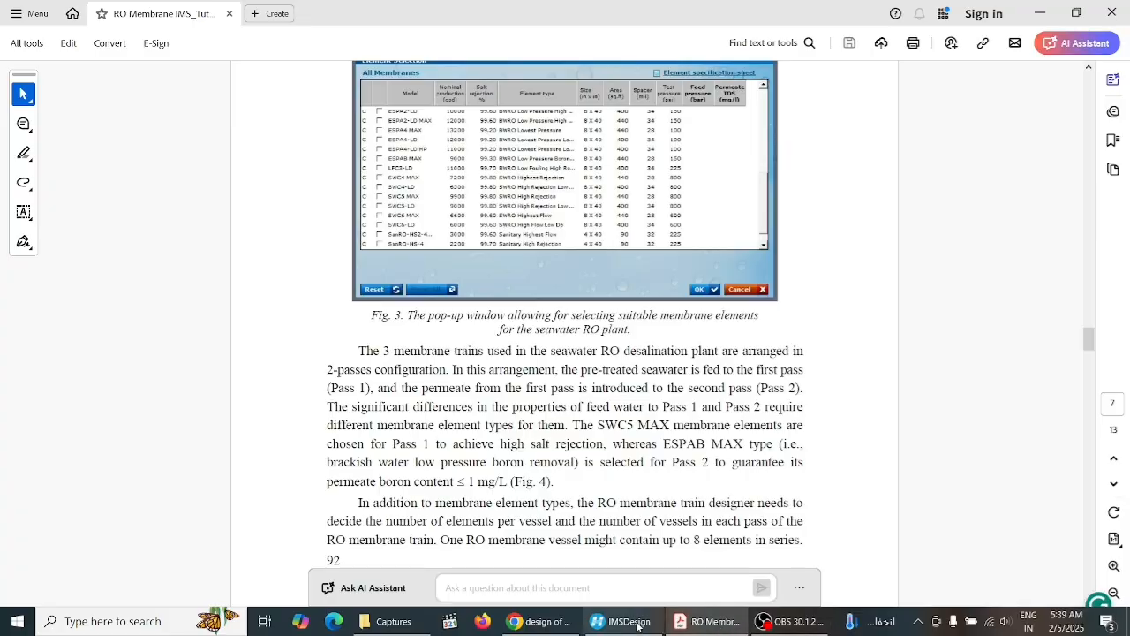
mouse_move(630, 625)
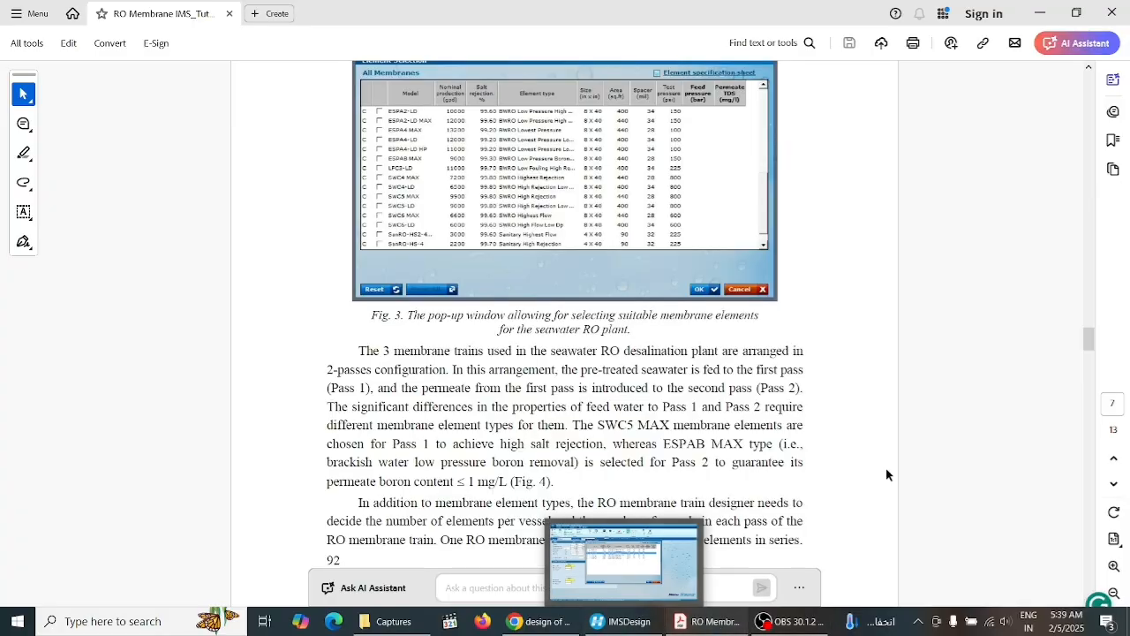
left_click_drag(1092, 340, 1092, 362)
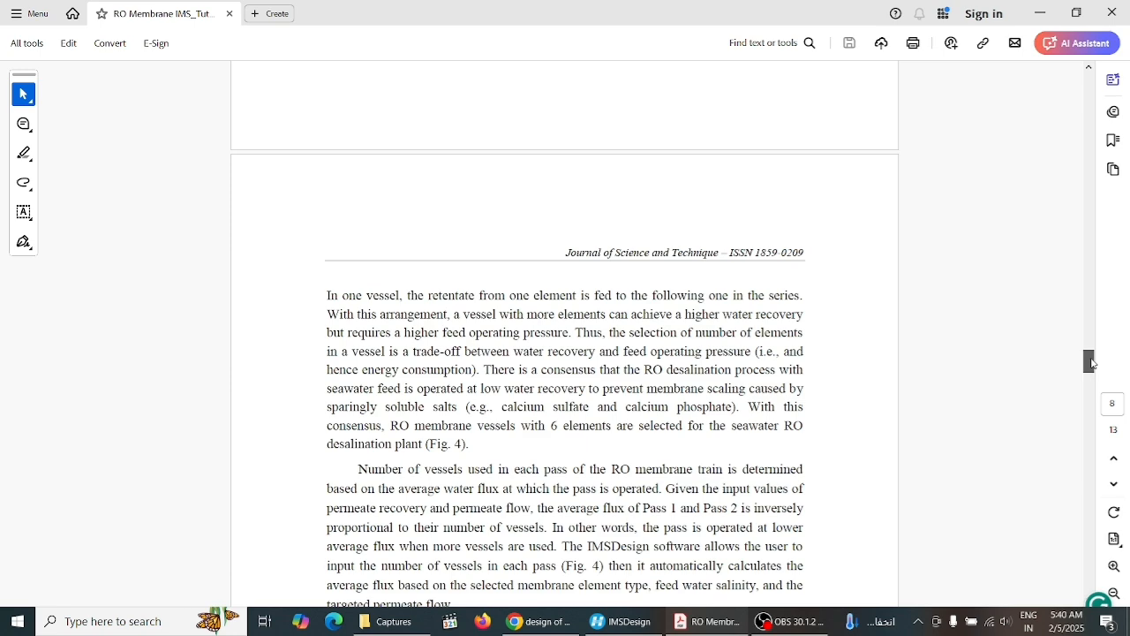
left_click_drag(1091, 362, 1091, 378)
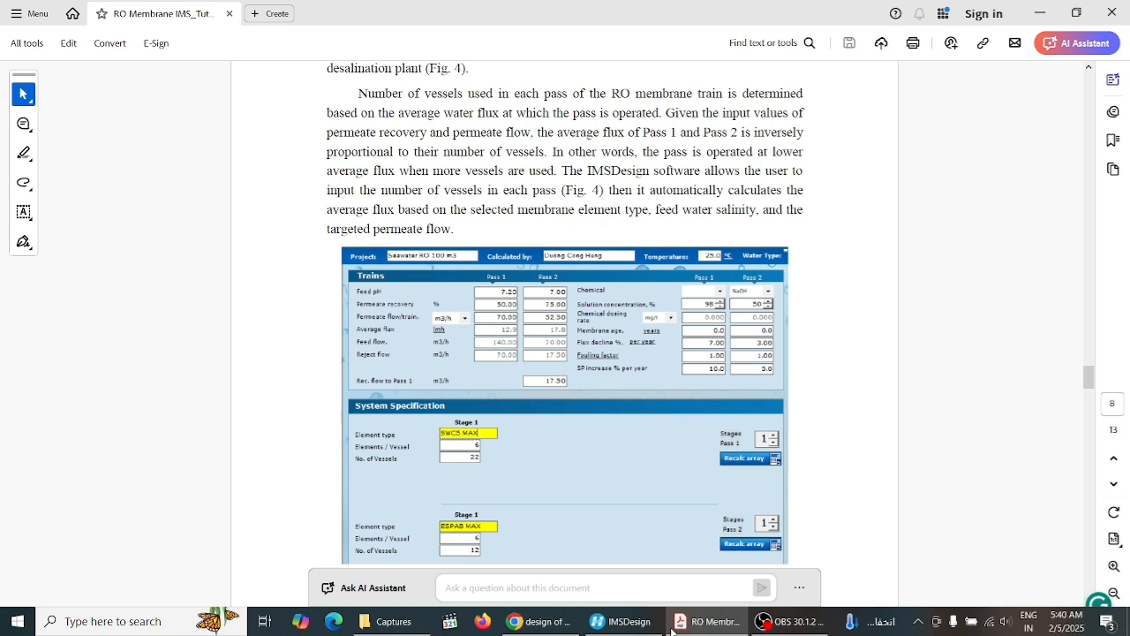
left_click(627, 622)
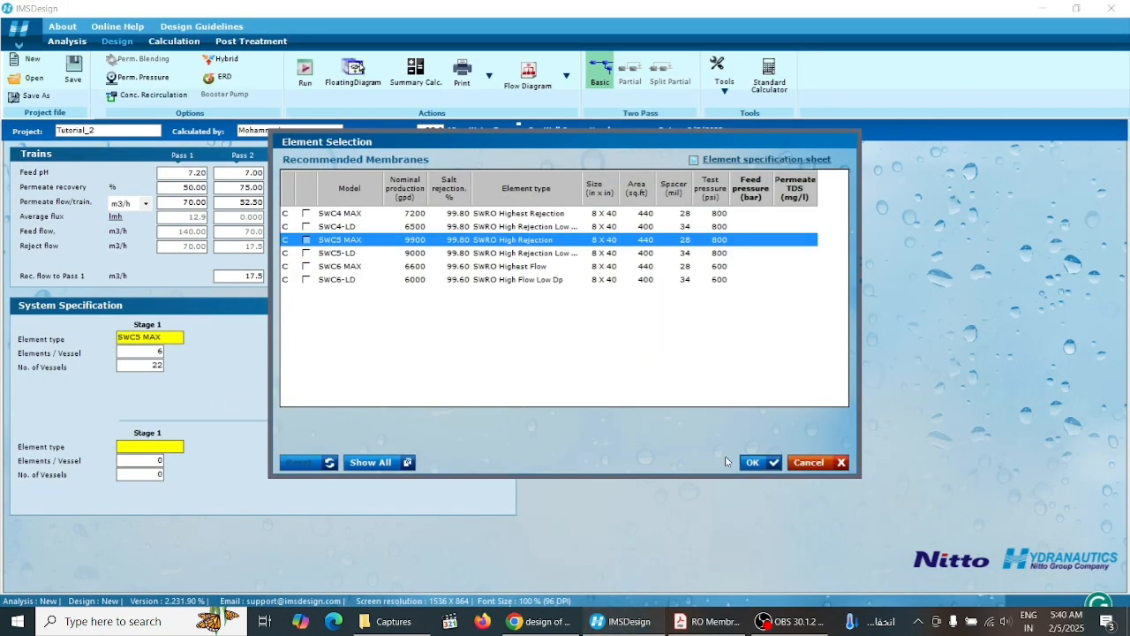
left_click(761, 463)
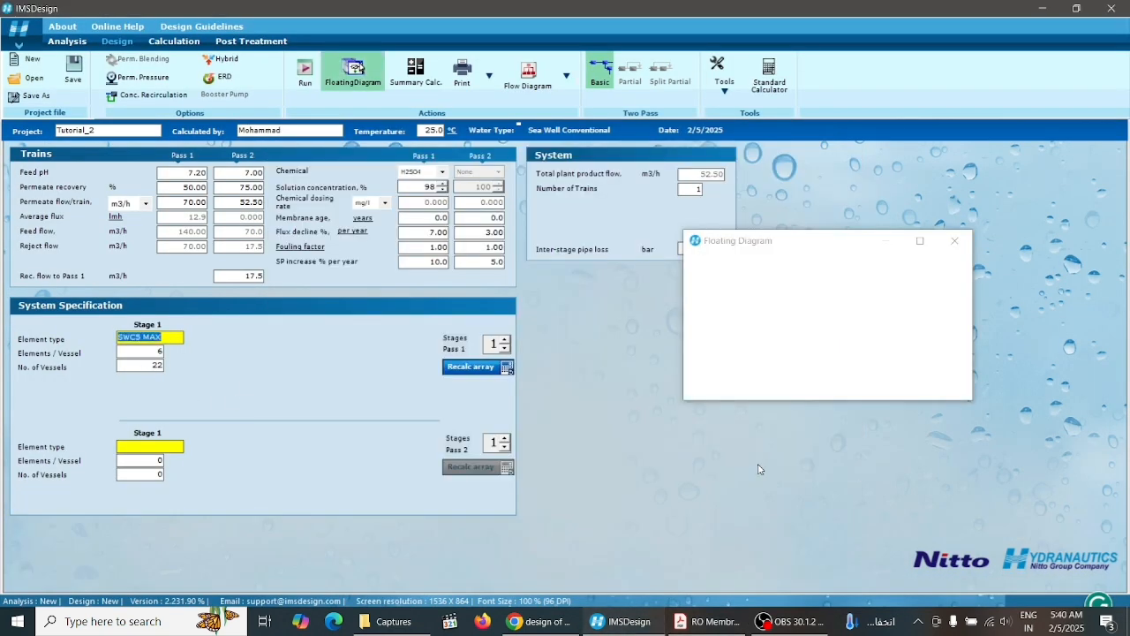
Select ESPAB MAX as the Pass 2 element type and set Pass 2 to a single stage
left_click(167, 447)
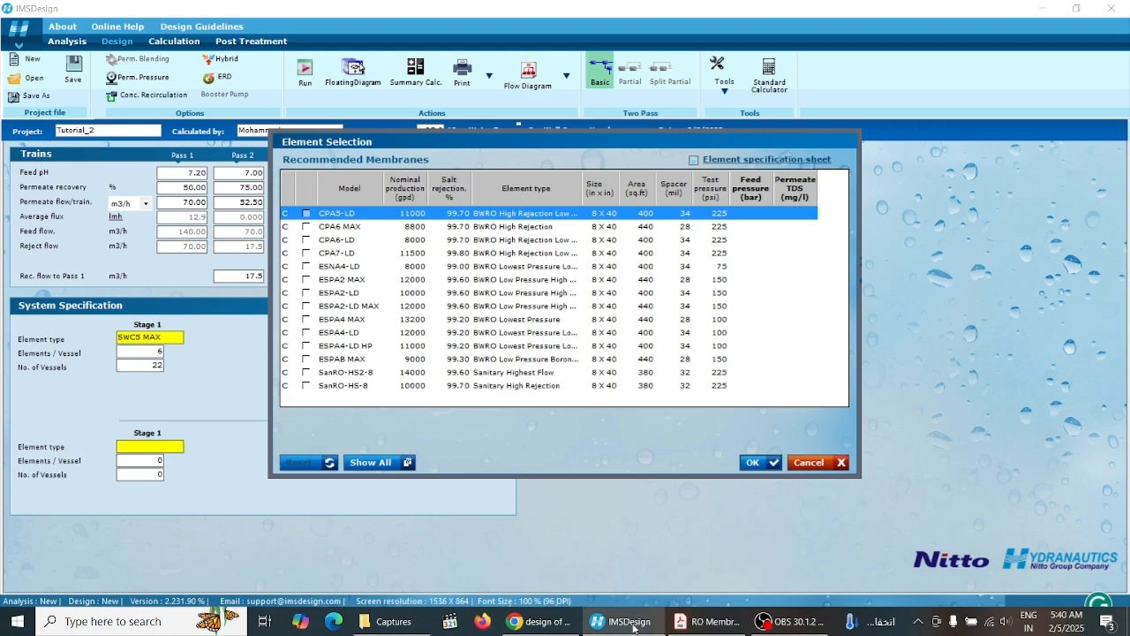
left_click(704, 624)
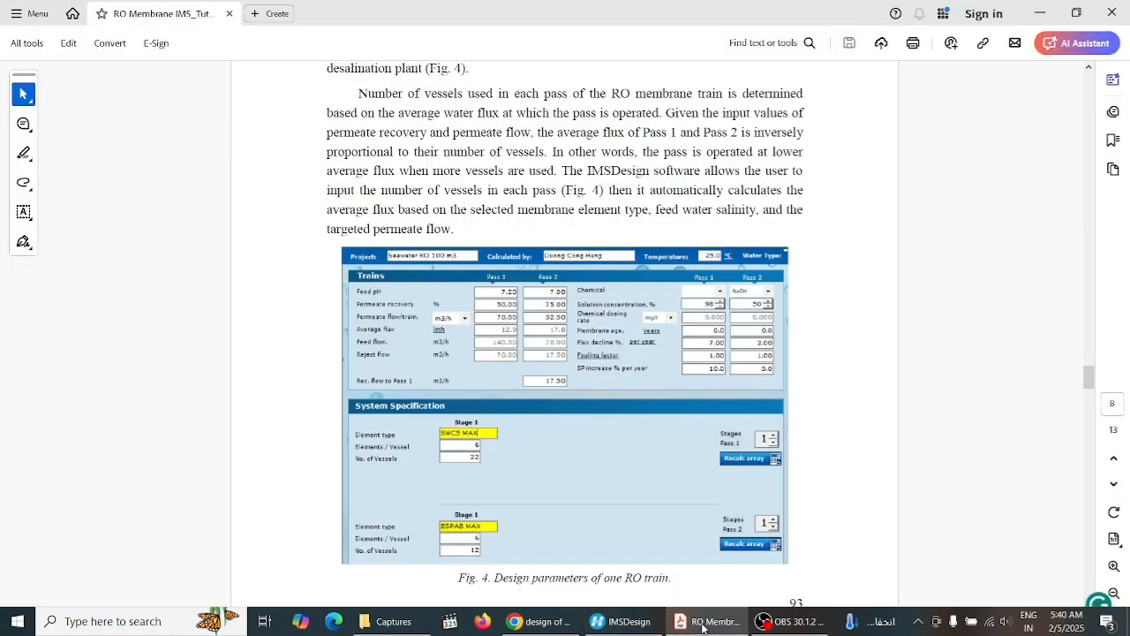
left_click(704, 625)
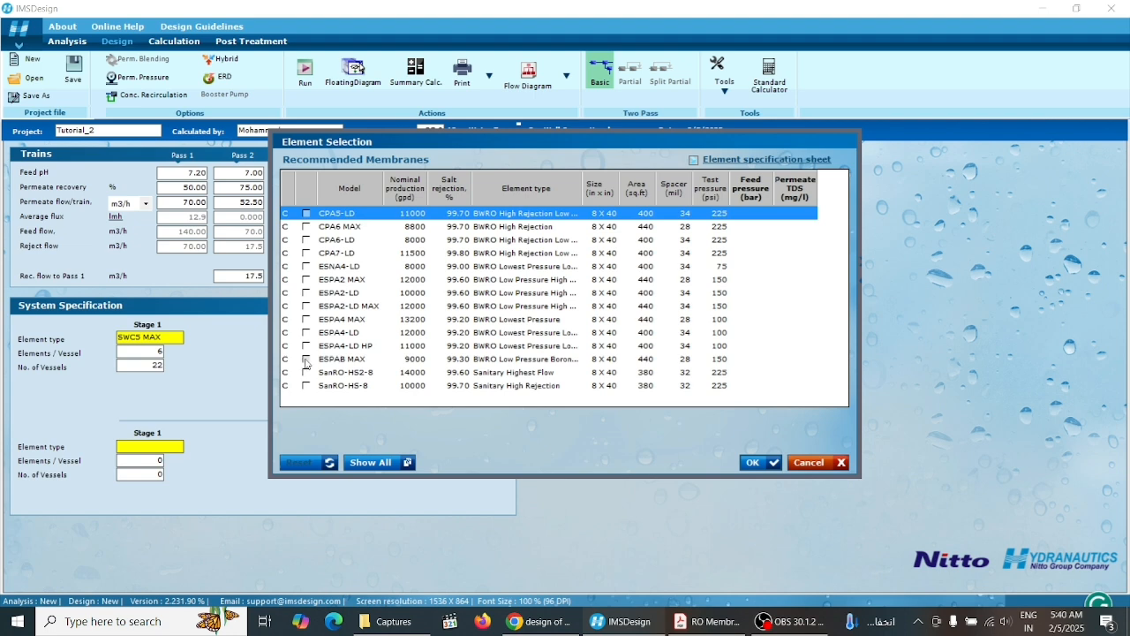
left_click(307, 360)
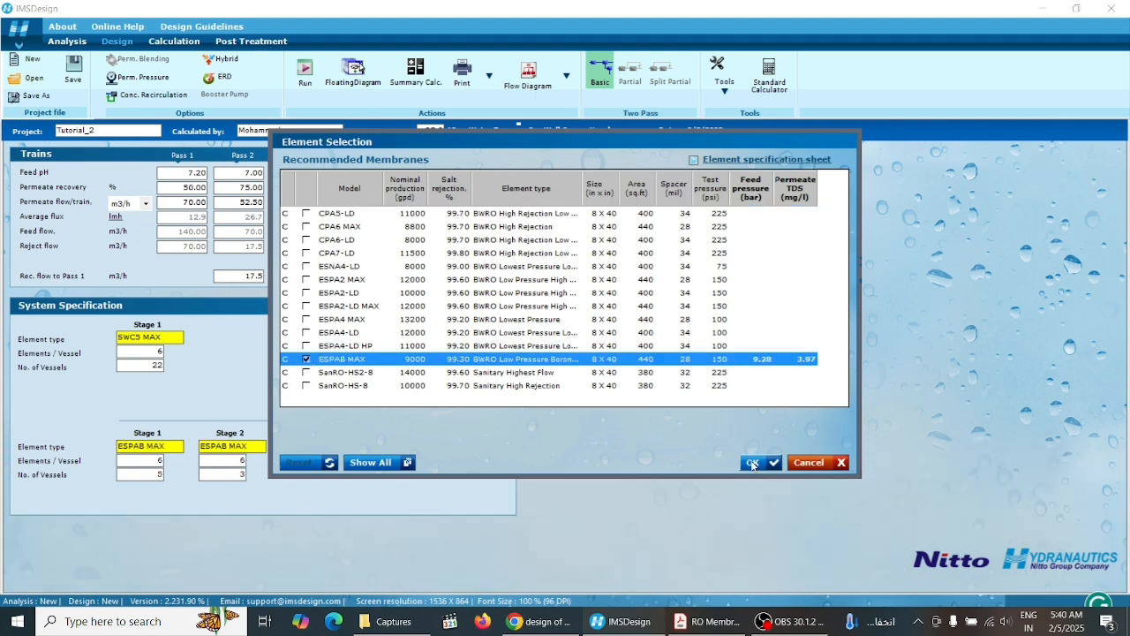
left_click(753, 463)
left_click(505, 449)
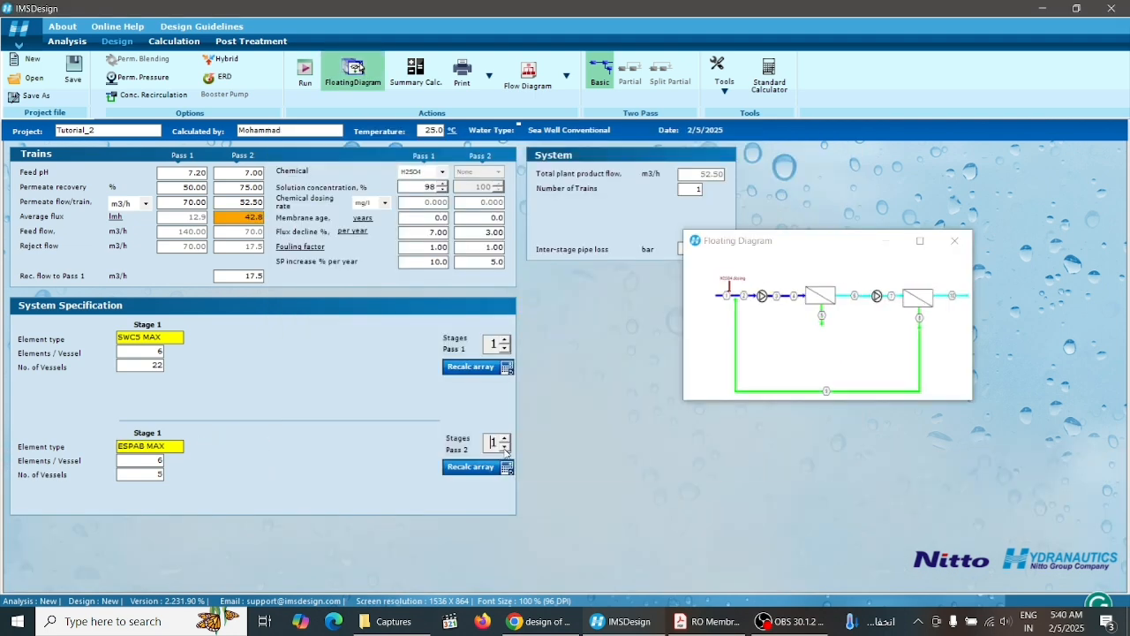
Set the number of Pass 2 vessels to 12, as in the paper's Fig. 4
left_click(702, 622)
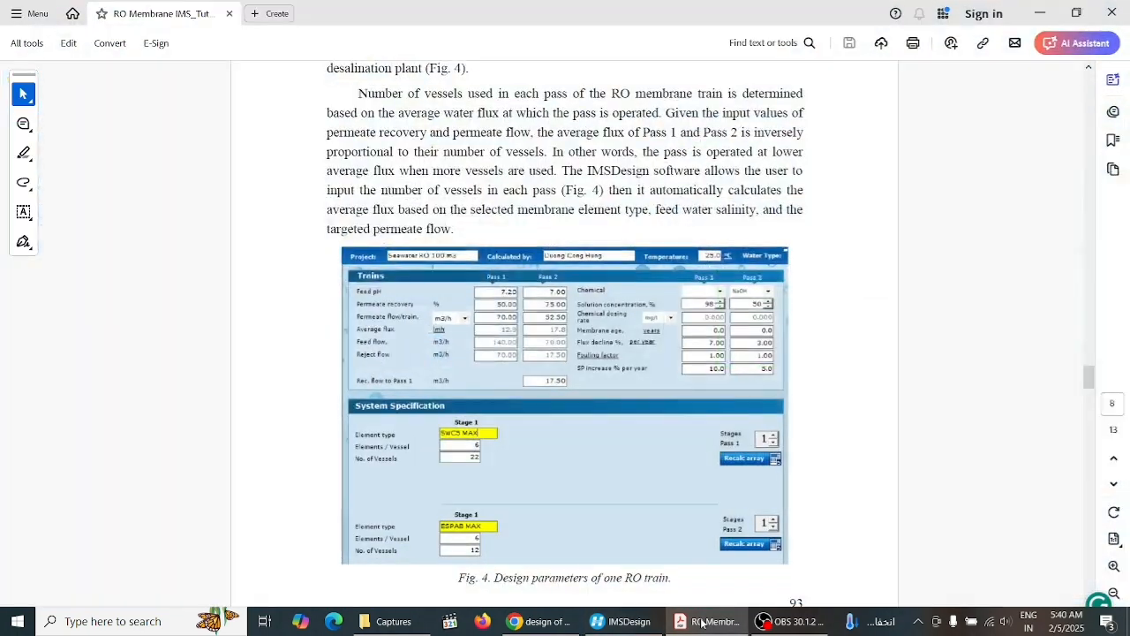
left_click(702, 623)
left_click_drag(156, 476, 176, 482)
type("12")
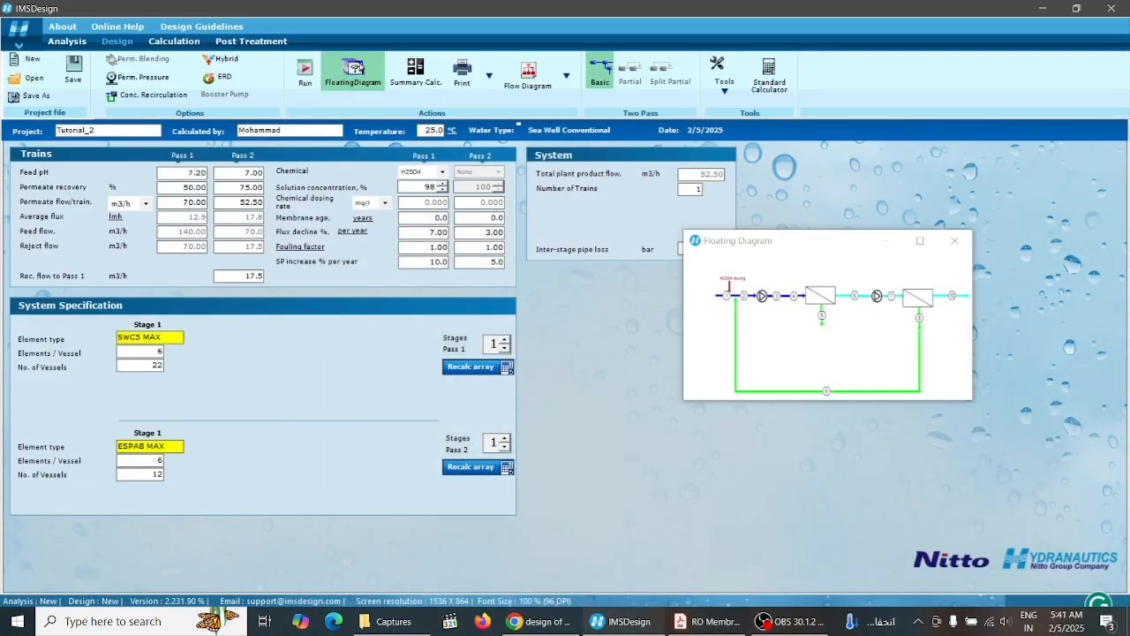
Review the paper's Section 3.3 text and Table 2 design parameters for Pass 1 and Pass 2
left_click(688, 622)
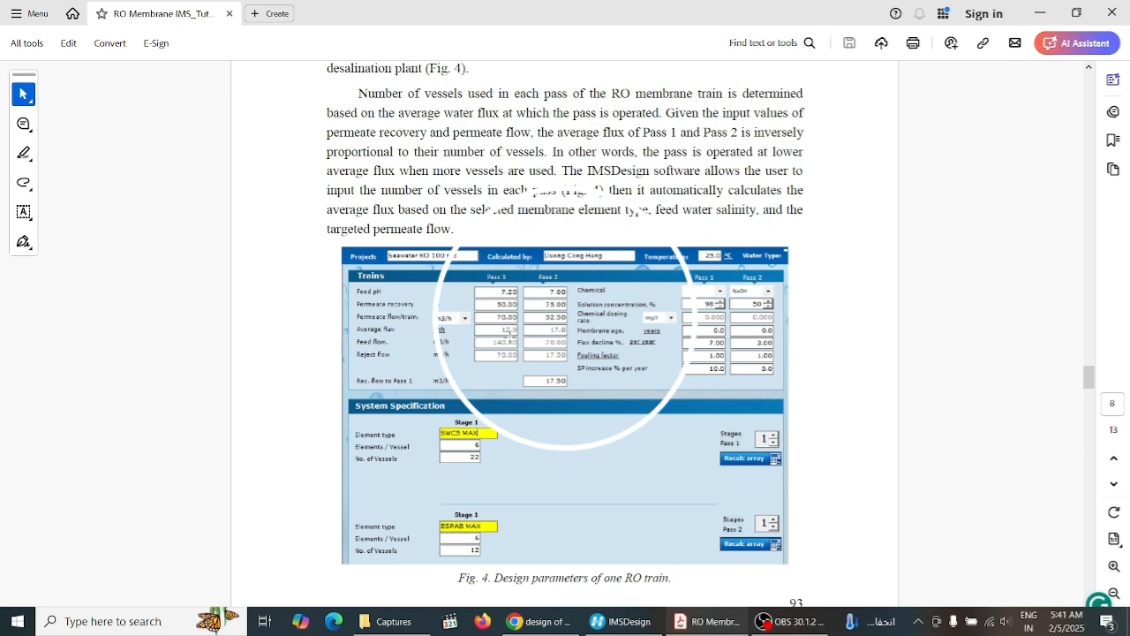
left_click(698, 622)
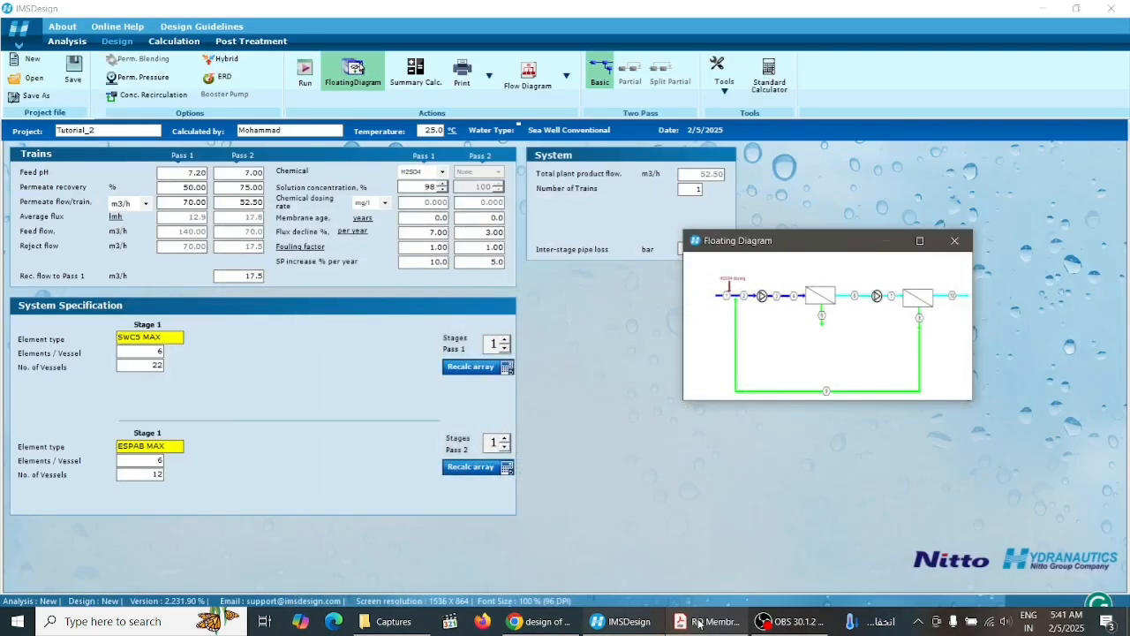
left_click(698, 622)
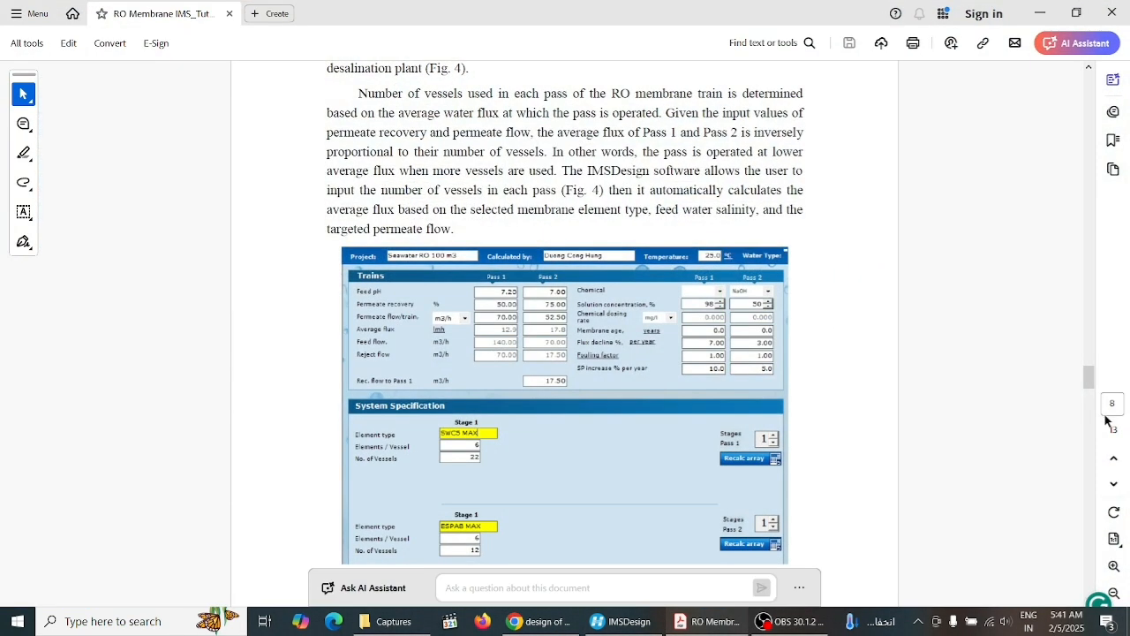
left_click(1090, 446)
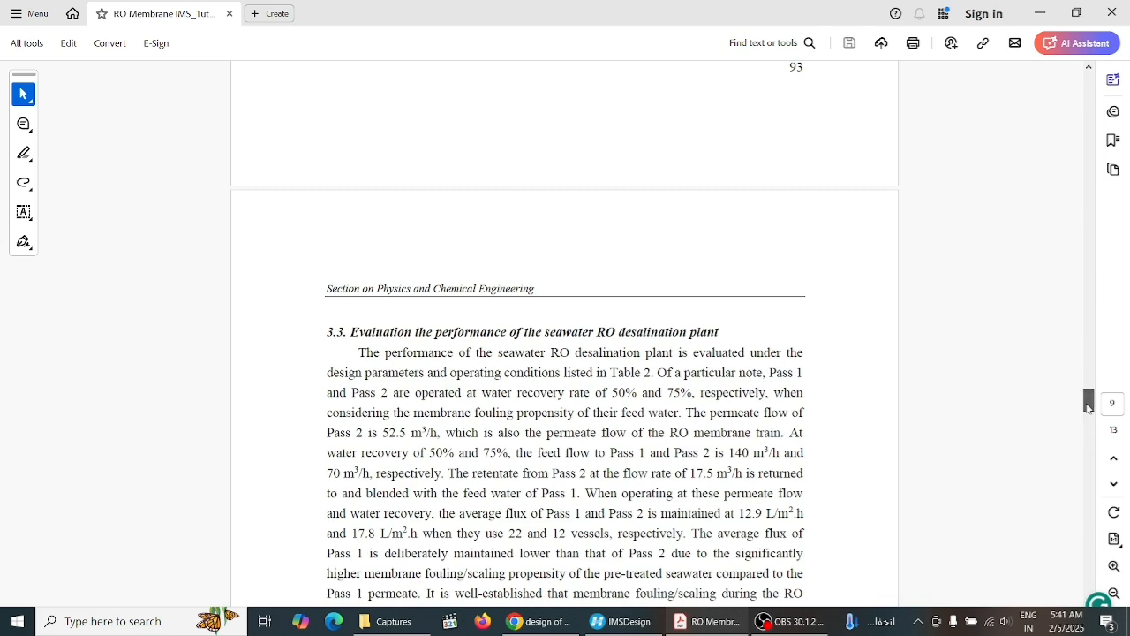
left_click_drag(1088, 406, 1089, 418)
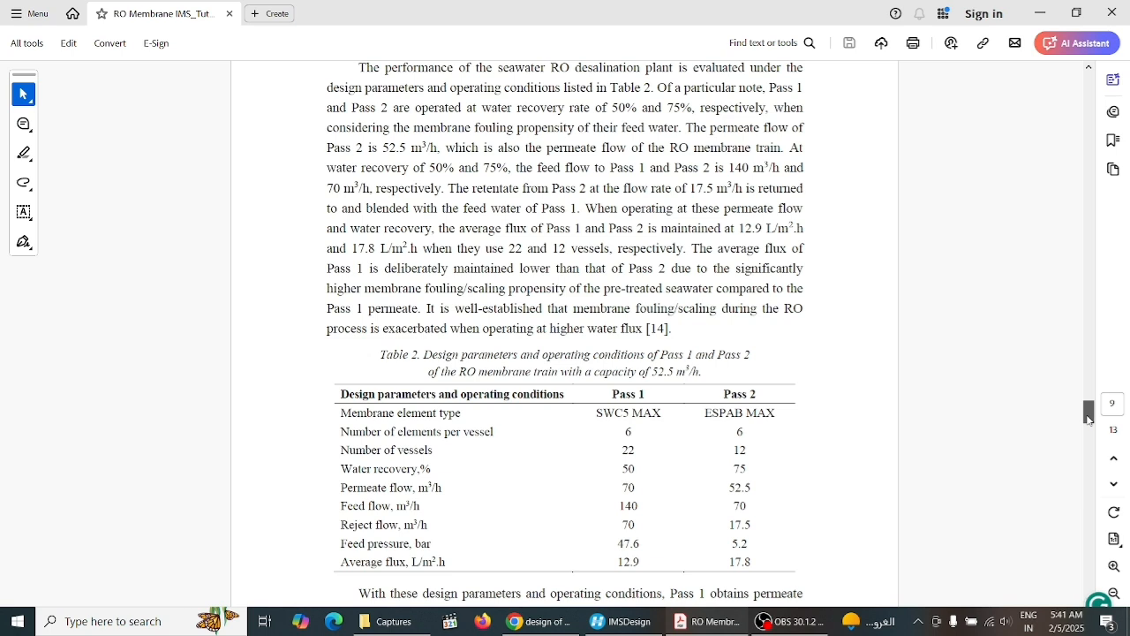
left_click_drag(1089, 418, 1088, 415)
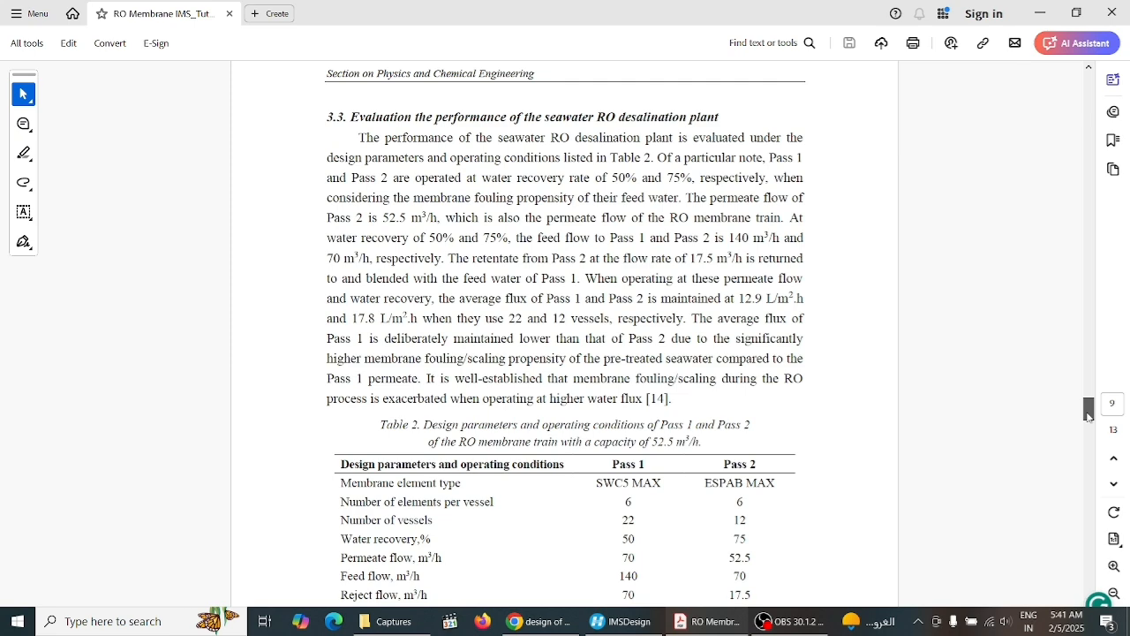
left_click_drag(1089, 416, 1089, 430)
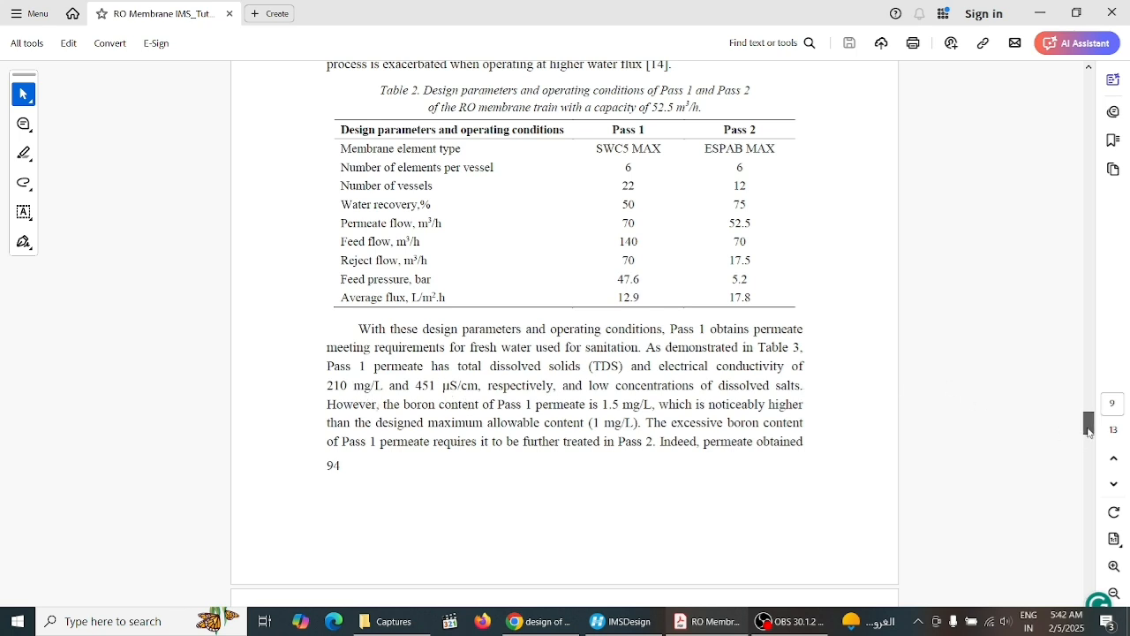
left_click_drag(1089, 429, 1091, 452)
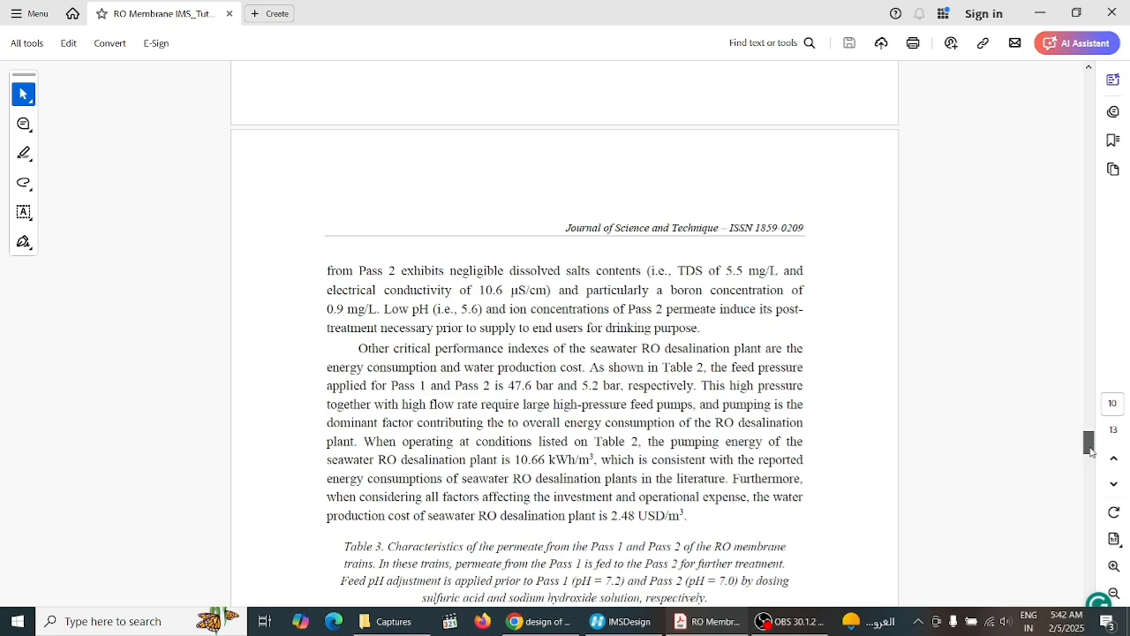
left_click_drag(1090, 451, 1091, 459)
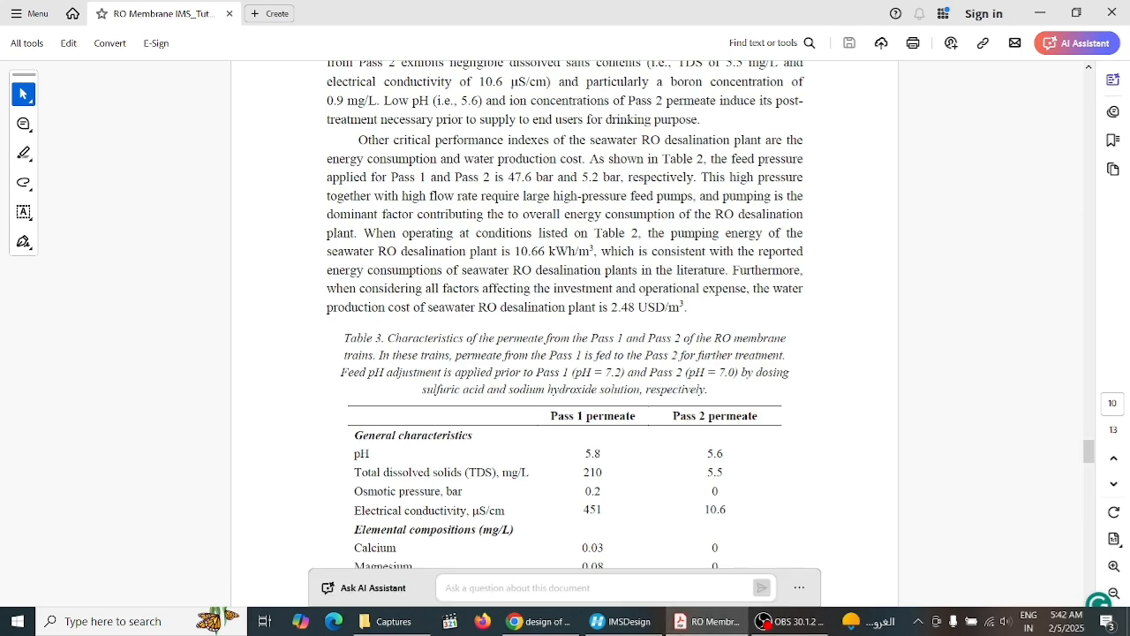
left_click(606, 626)
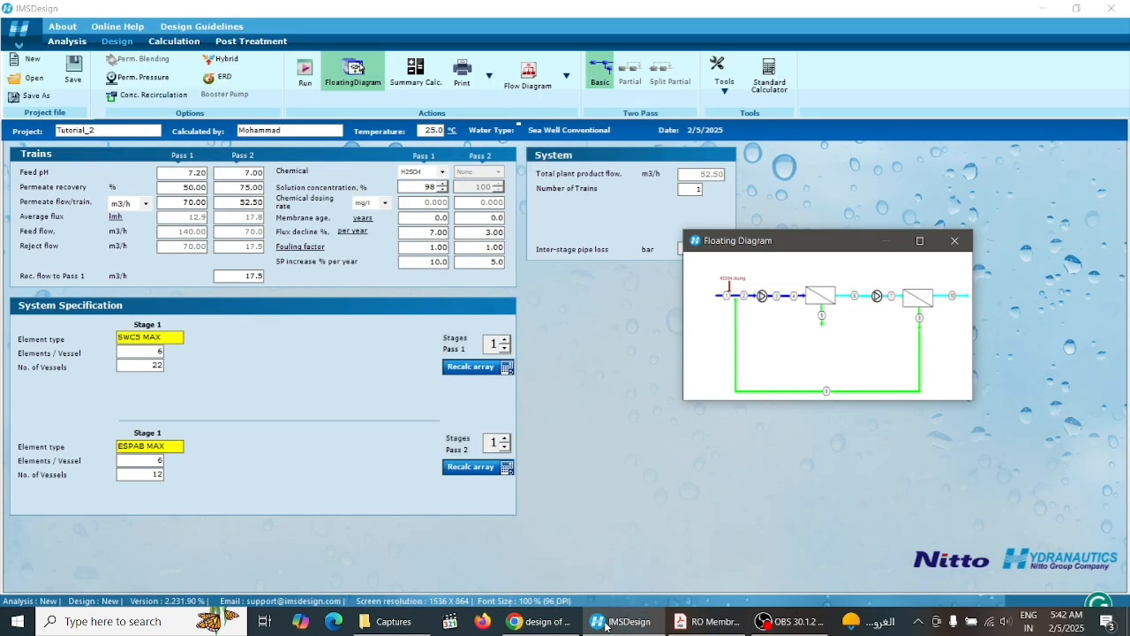
Run the design calculation and open the flow diagram of the two-pass system
left_click(305, 71)
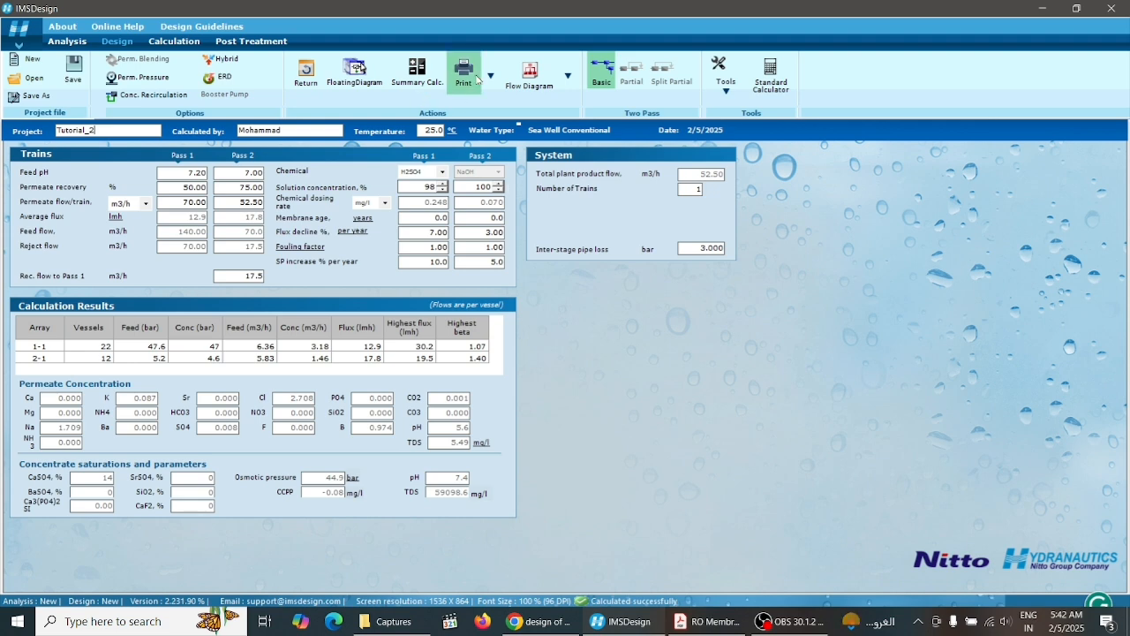
left_click(530, 77)
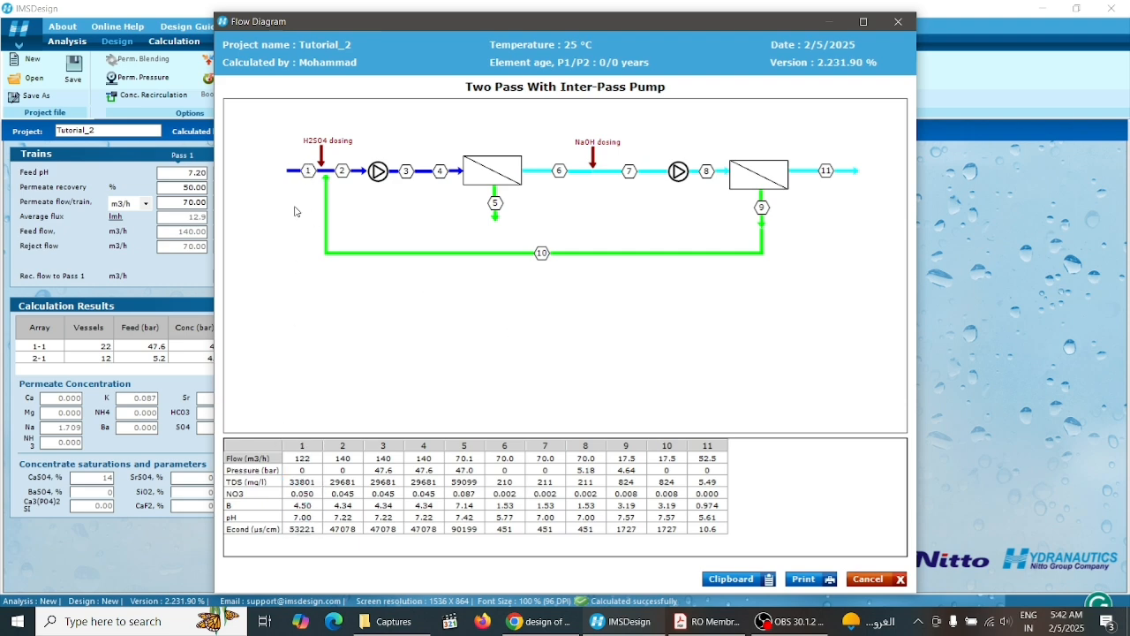
mouse_move(309, 173)
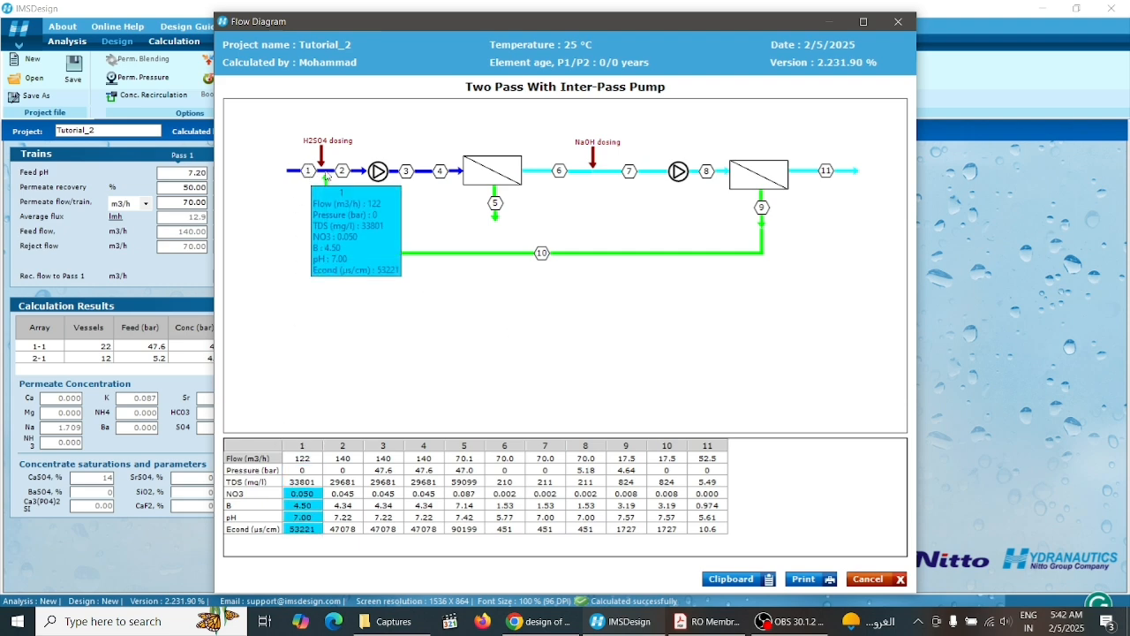
mouse_move(343, 173)
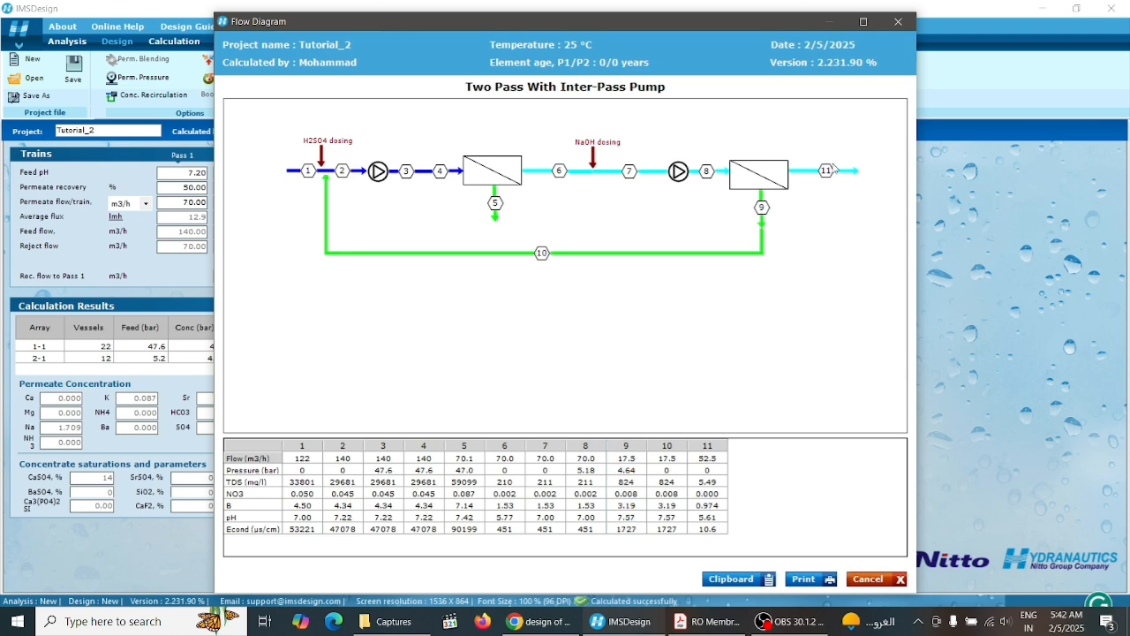
Compare the final permeate stream's TDS, pH and conductivity in the flow diagram with the paper's Table 3
mouse_move(830, 174)
left_click(707, 621)
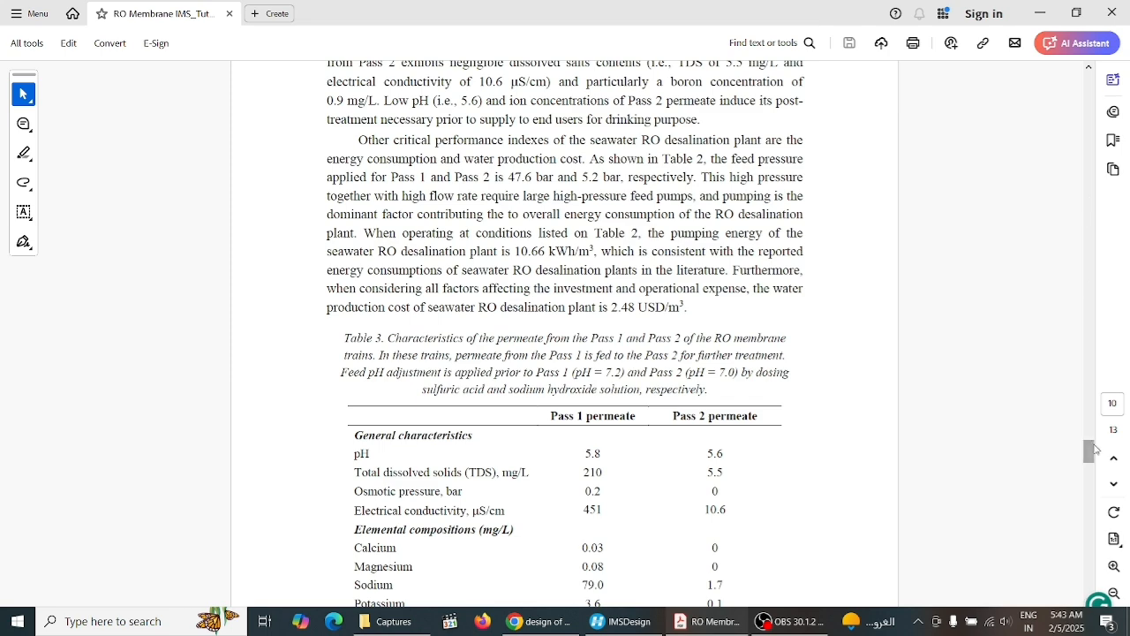
left_click_drag(1093, 456, 1093, 462)
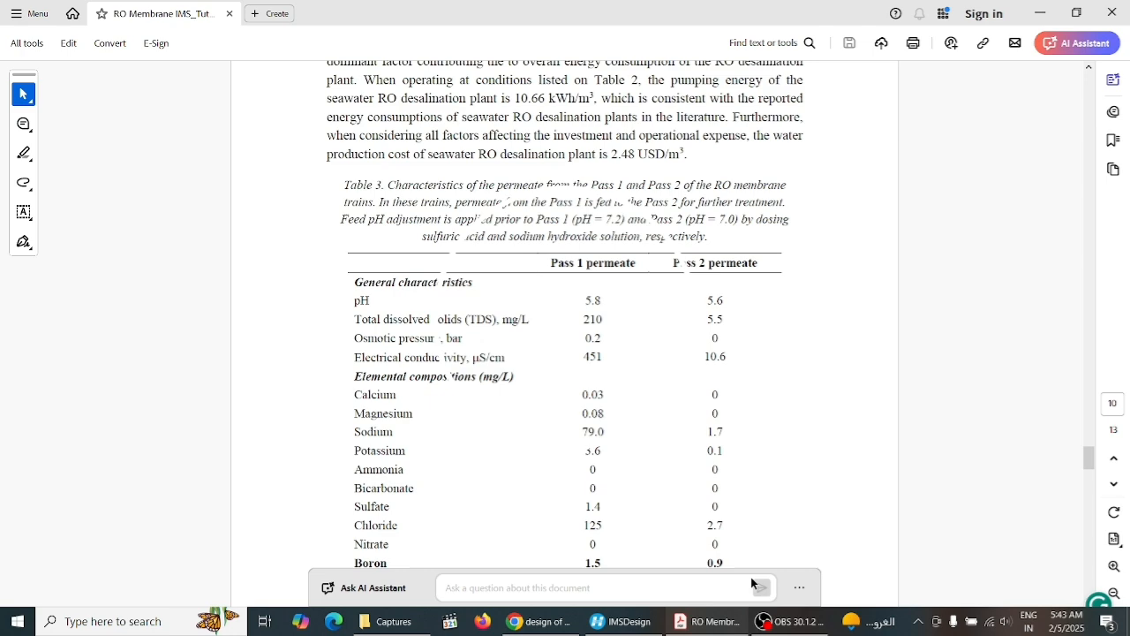
left_click(710, 629)
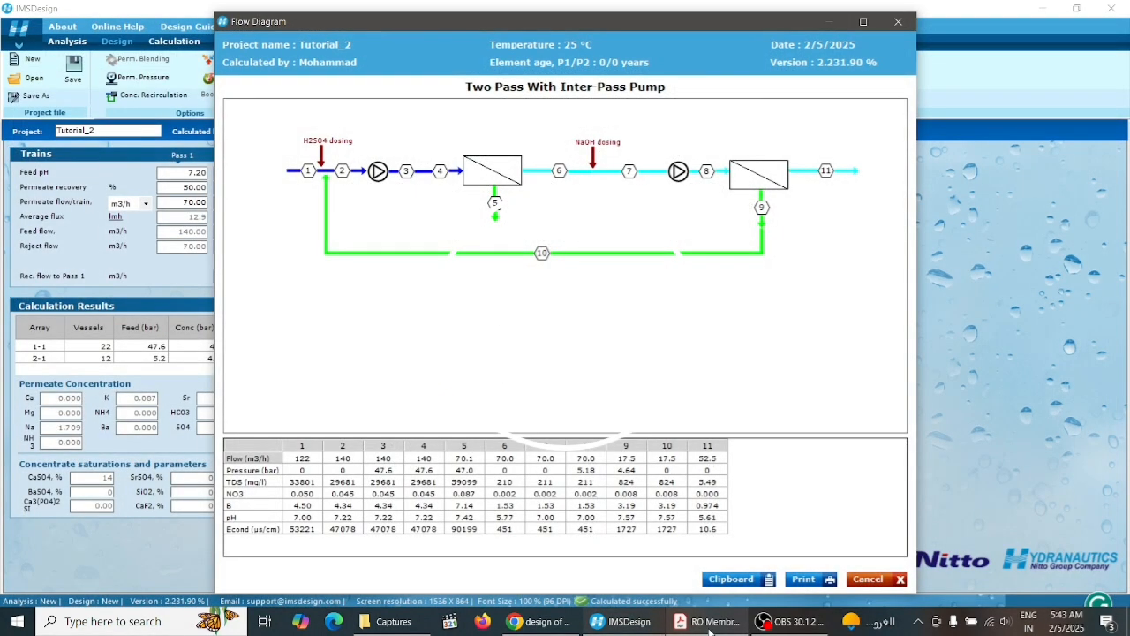
left_click(722, 506)
left_click(721, 483)
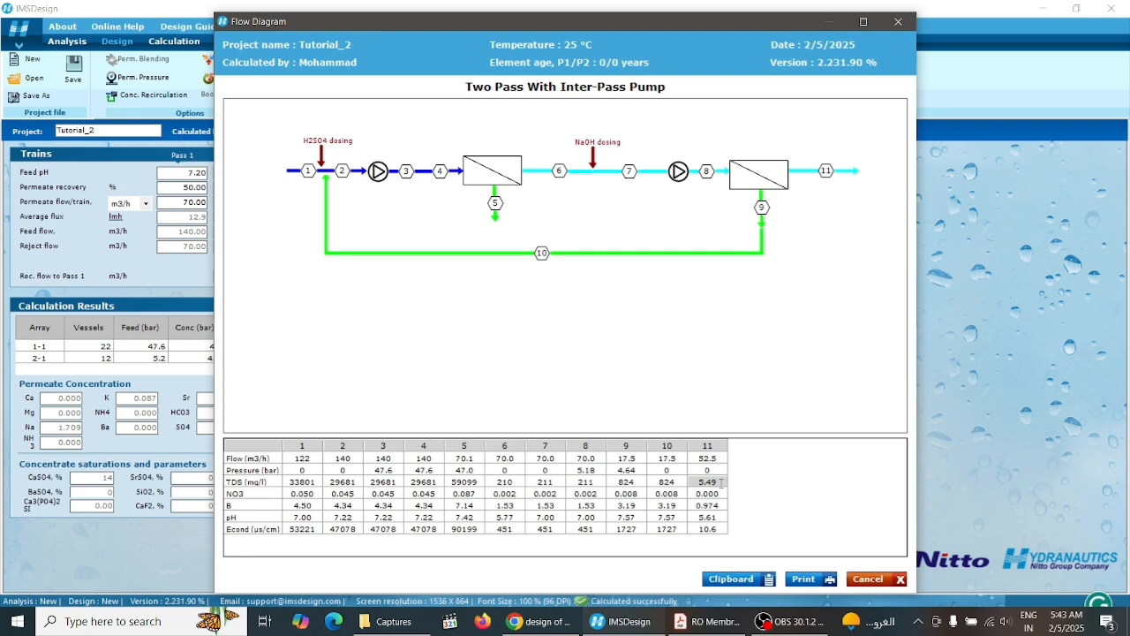
left_click(721, 517)
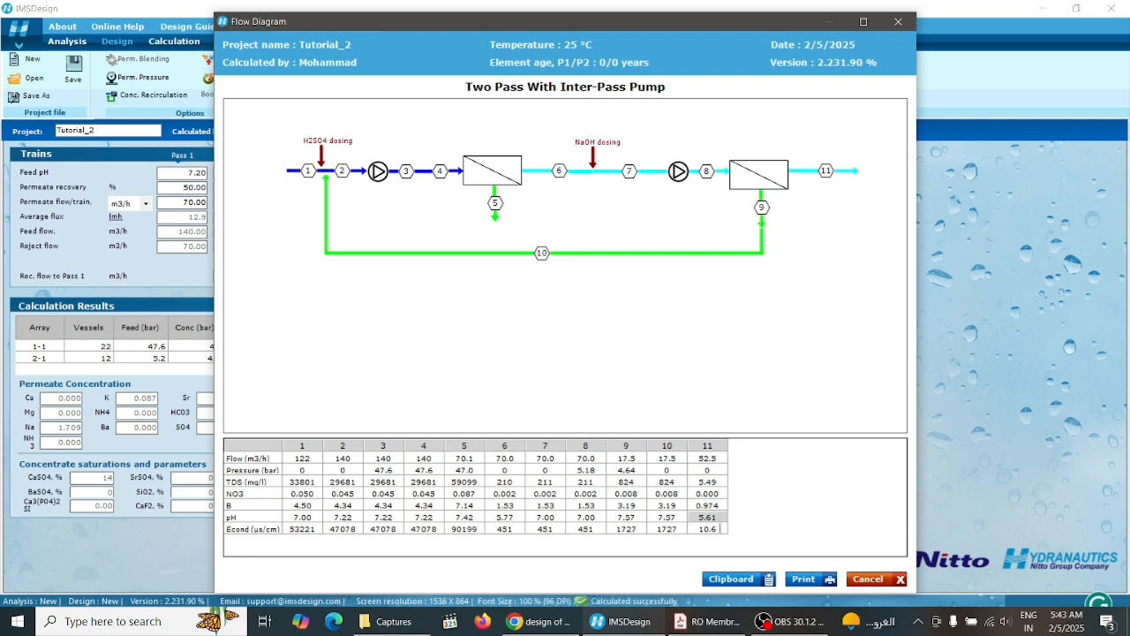
left_click(720, 530)
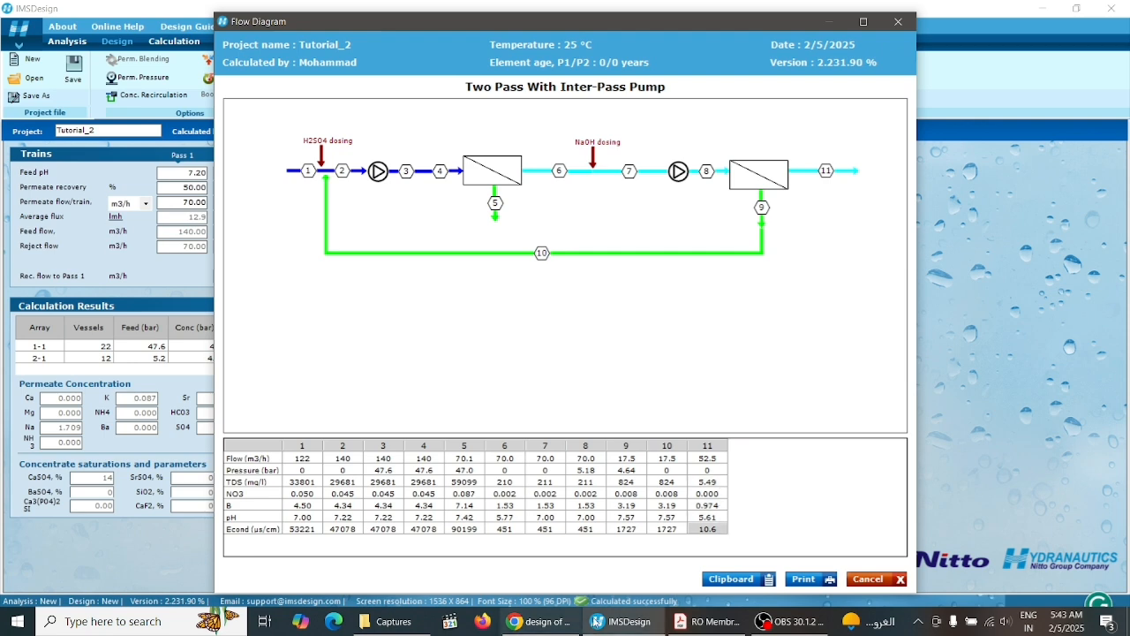
left_click(703, 621)
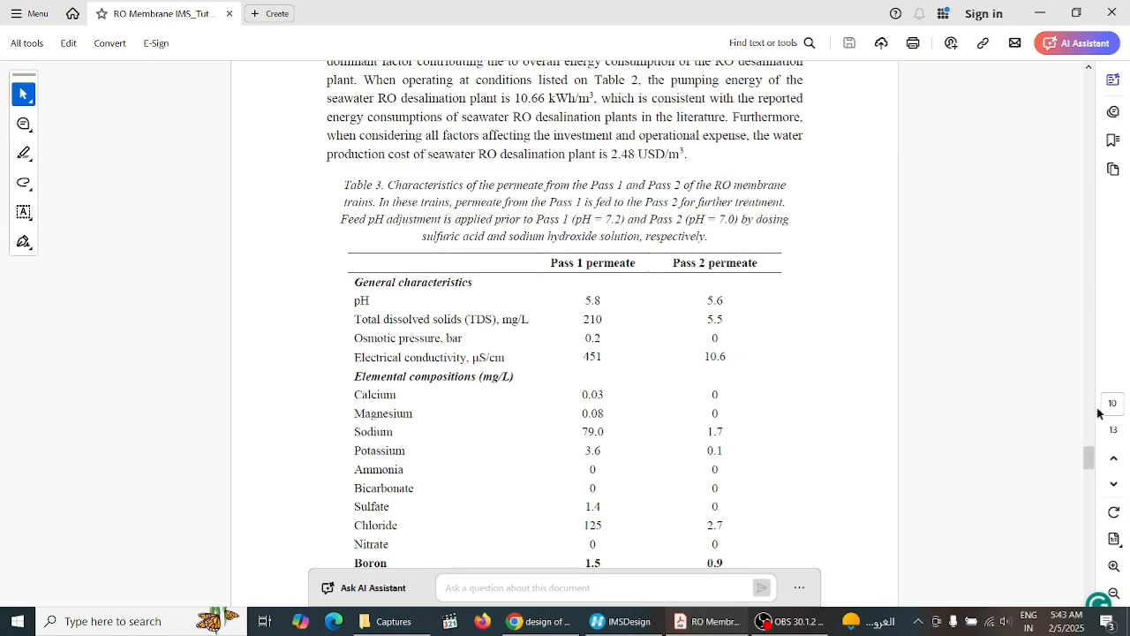
left_click_drag(1091, 473, 1093, 466)
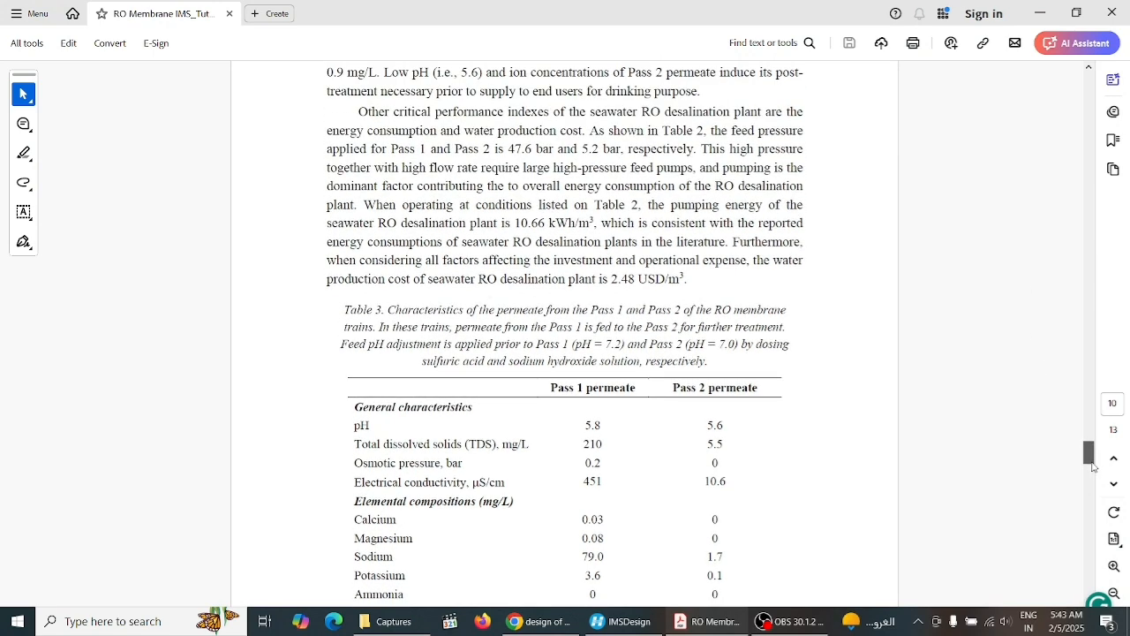
left_click_drag(704, 481, 740, 483)
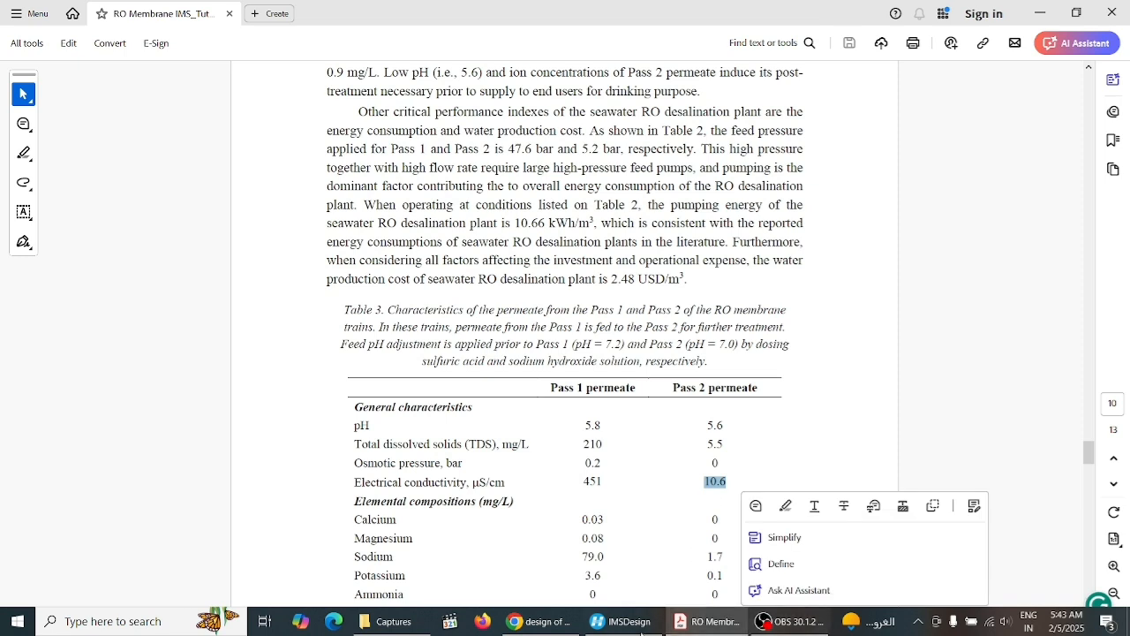
left_click(1090, 456)
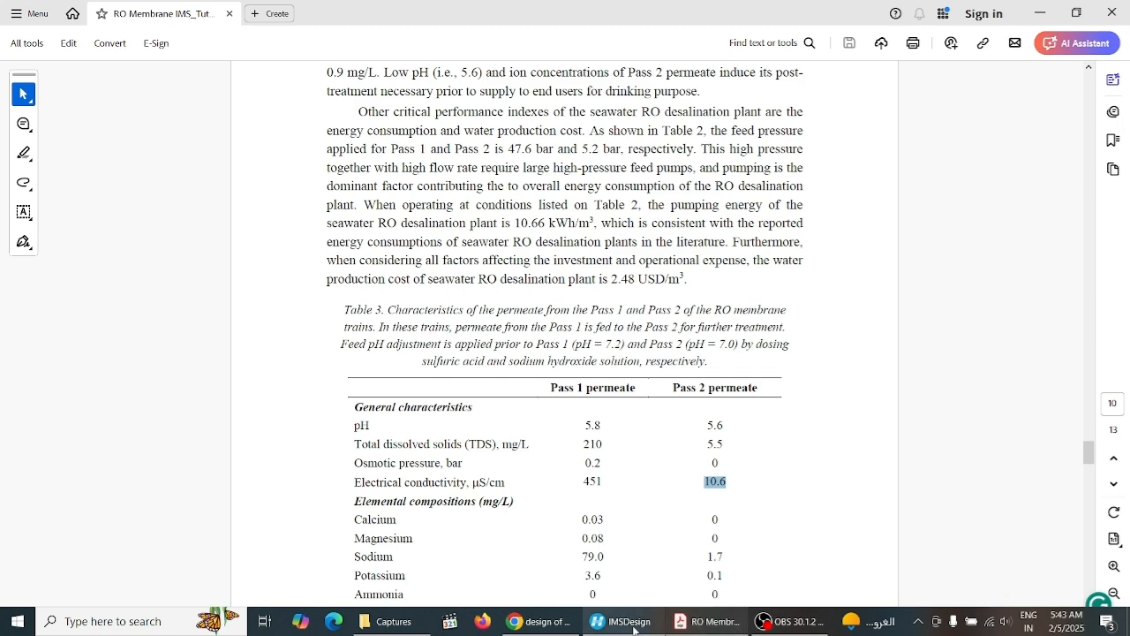
left_click(711, 631)
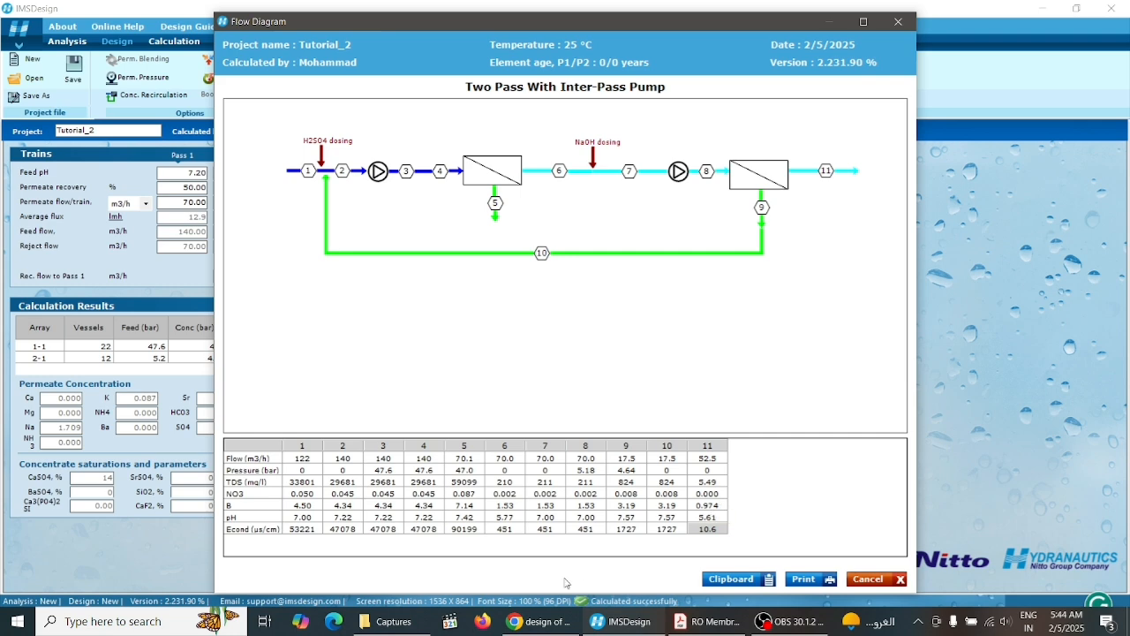
Scroll the paper to its Conclusions section and read the summary of results
left_click(706, 621)
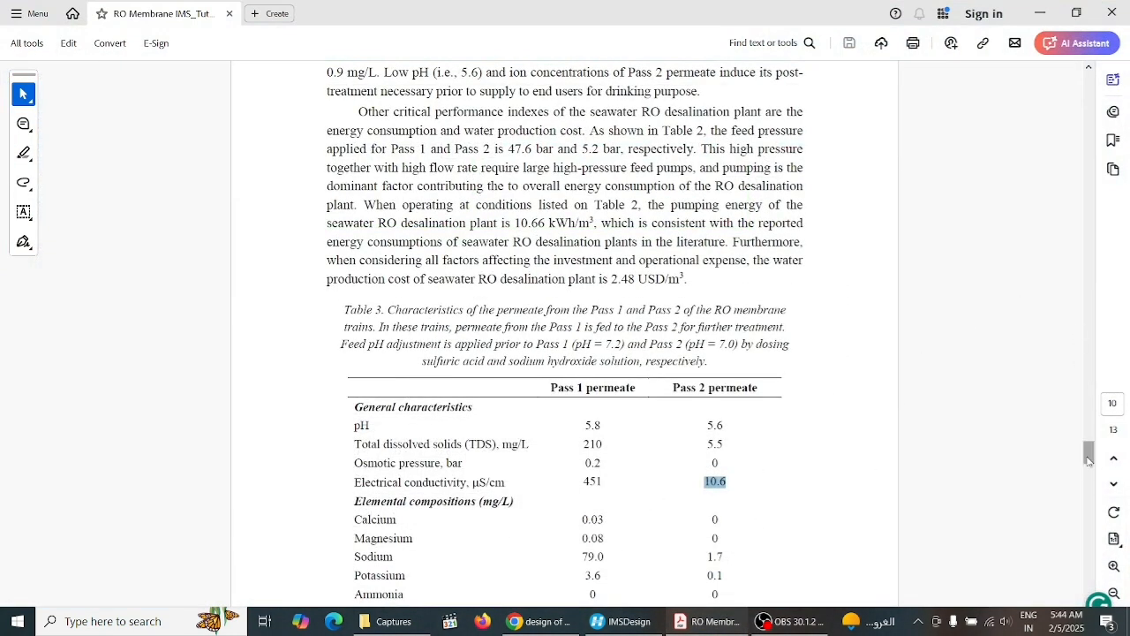
scroll(1089, 459, "down", 1)
scroll(1089, 459, "down", 1)
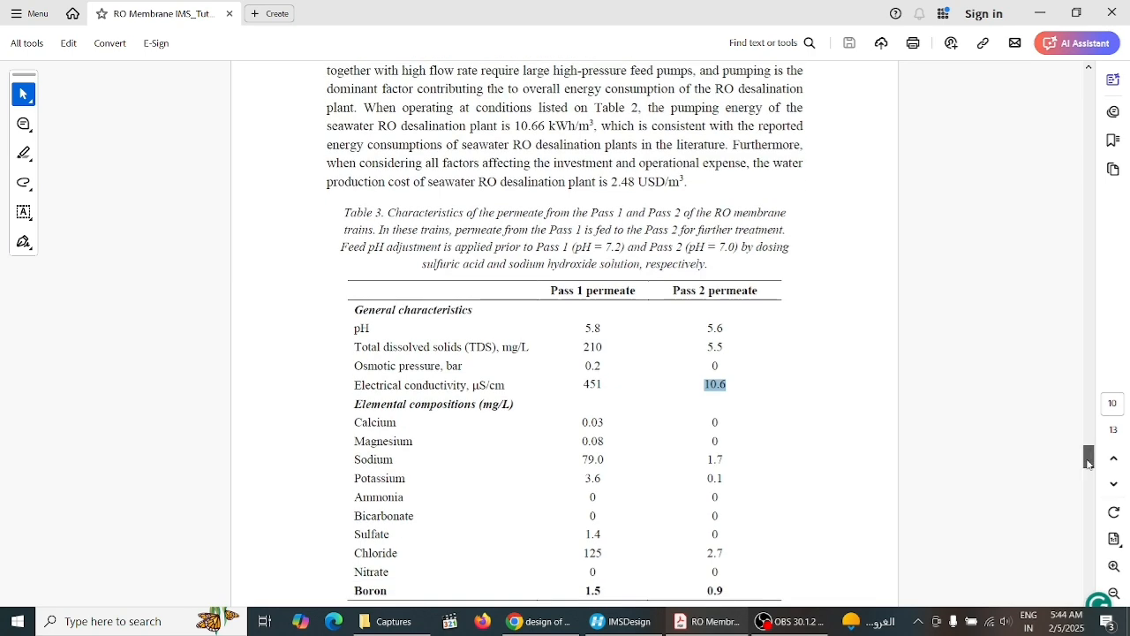
left_click_drag(1089, 460, 1089, 491)
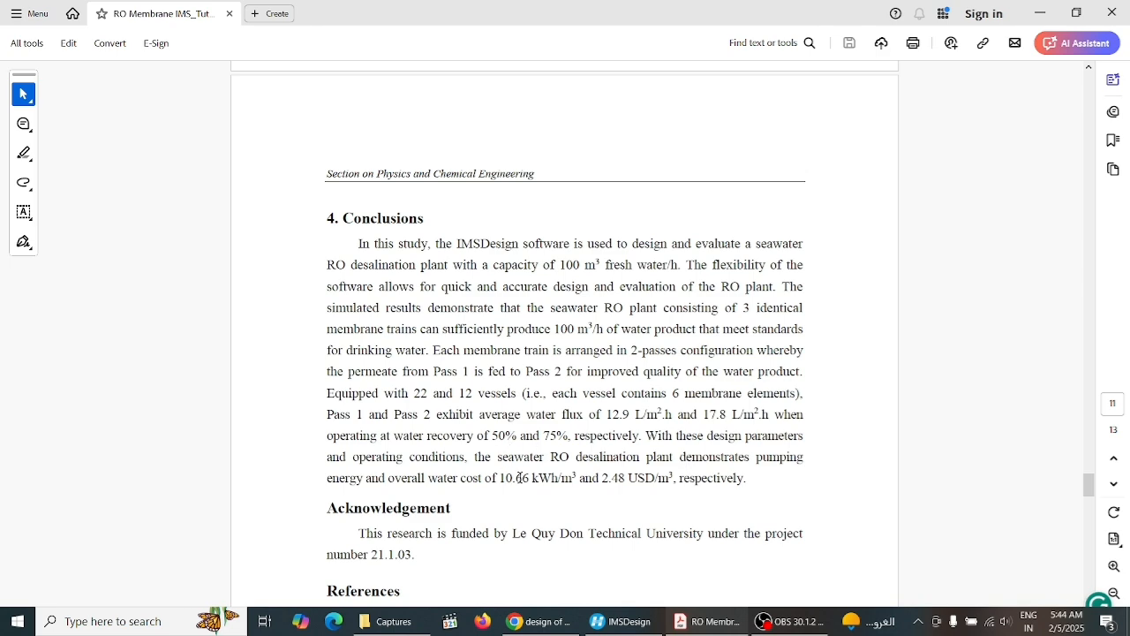
left_click(642, 623)
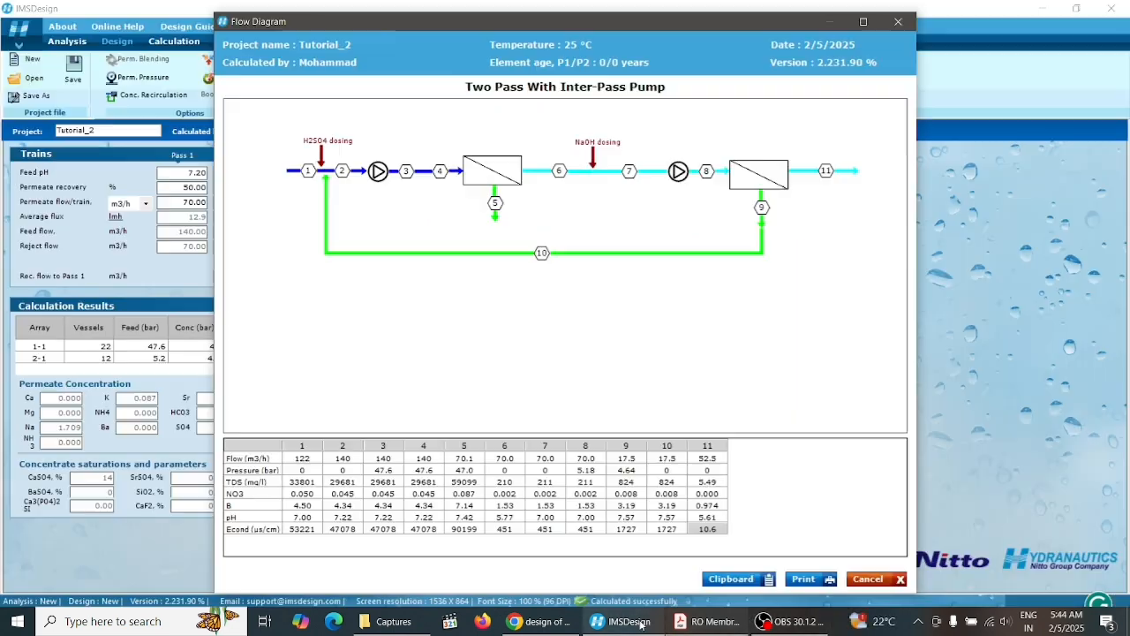
Preview the flow diagram printout on A4 landscape paper, then close the preview and the flow diagram
left_click(805, 581)
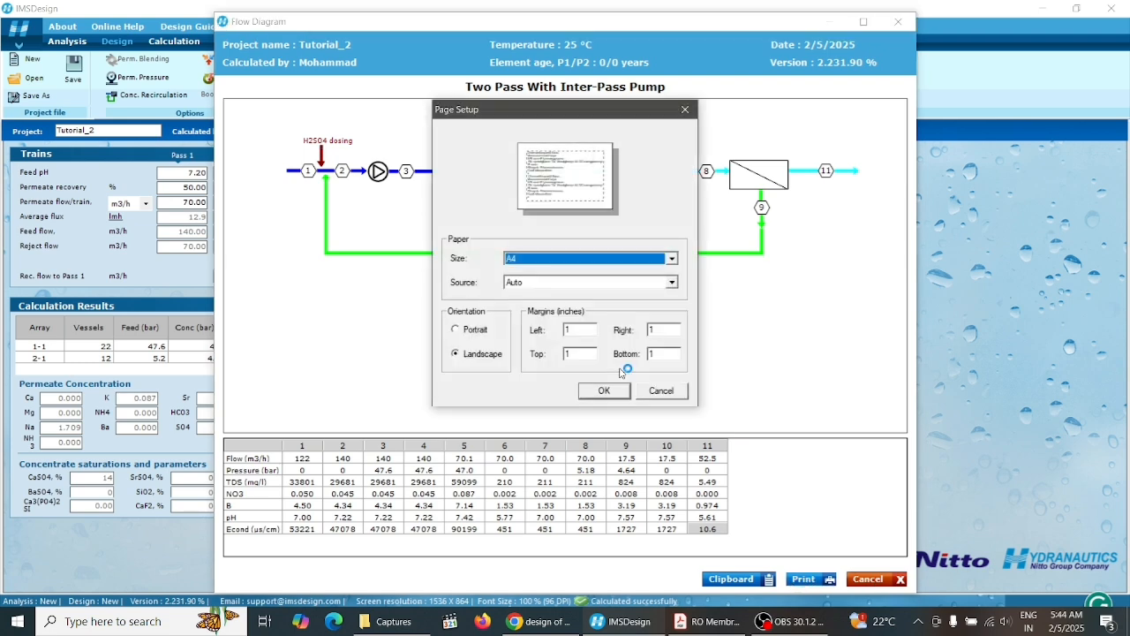
left_click(612, 393)
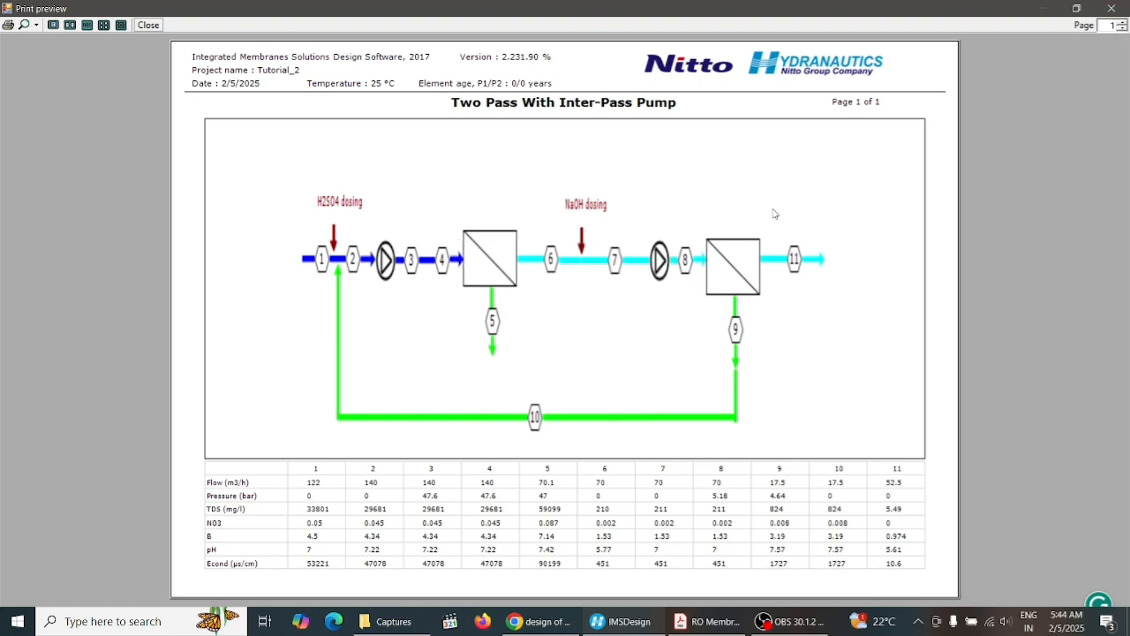
left_click(1115, 11)
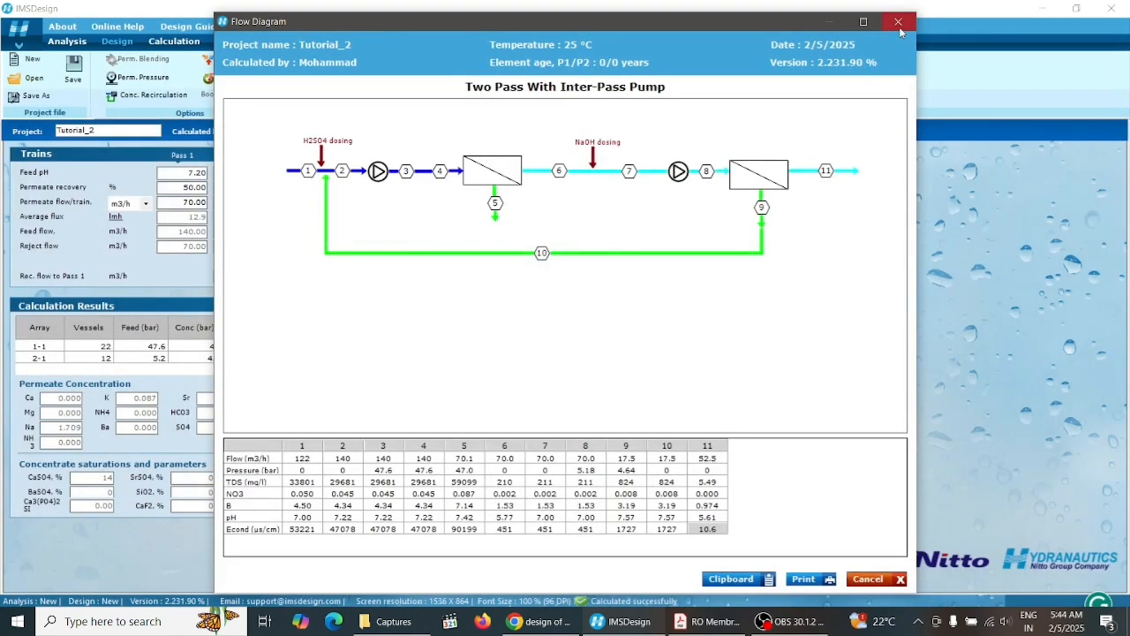
left_click(904, 14)
Open the permeate-quality print setup with stagewise cumulative option and print the report to the preview
left_click(490, 76)
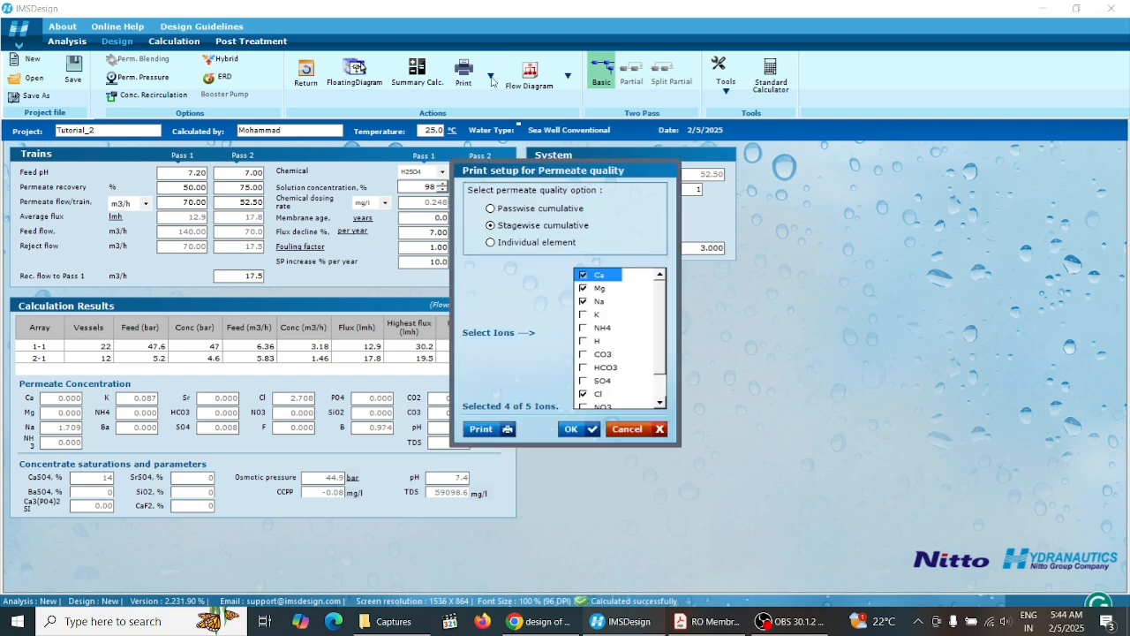
left_click(485, 430)
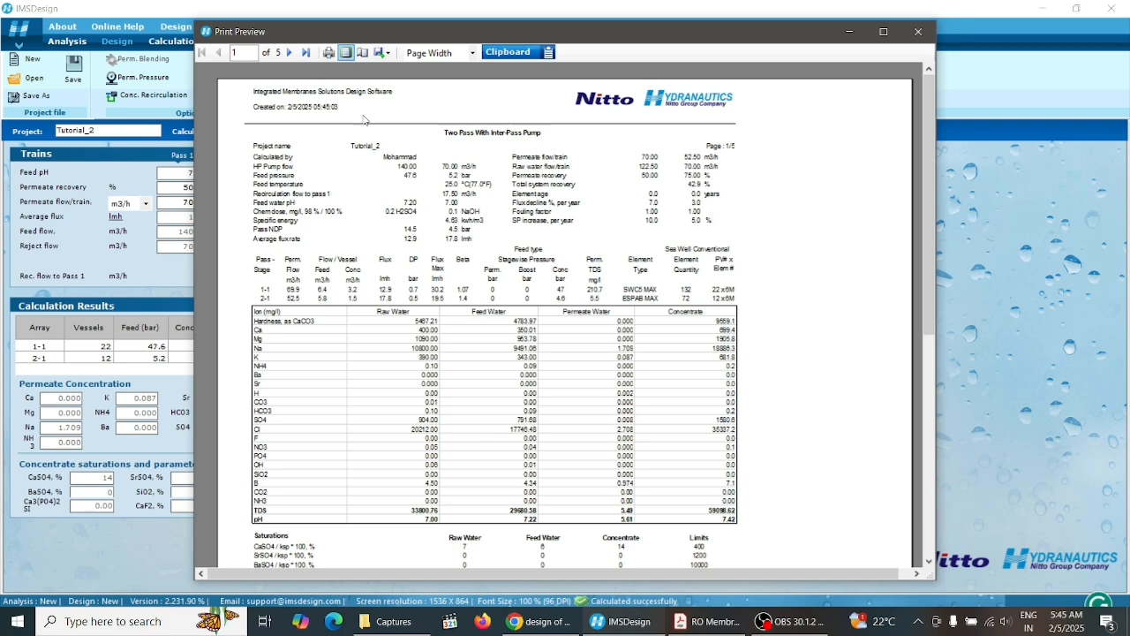
Export the report from the print preview as a PDF on the Desktop named Tutorial 2
left_click(382, 53)
left_click(405, 84)
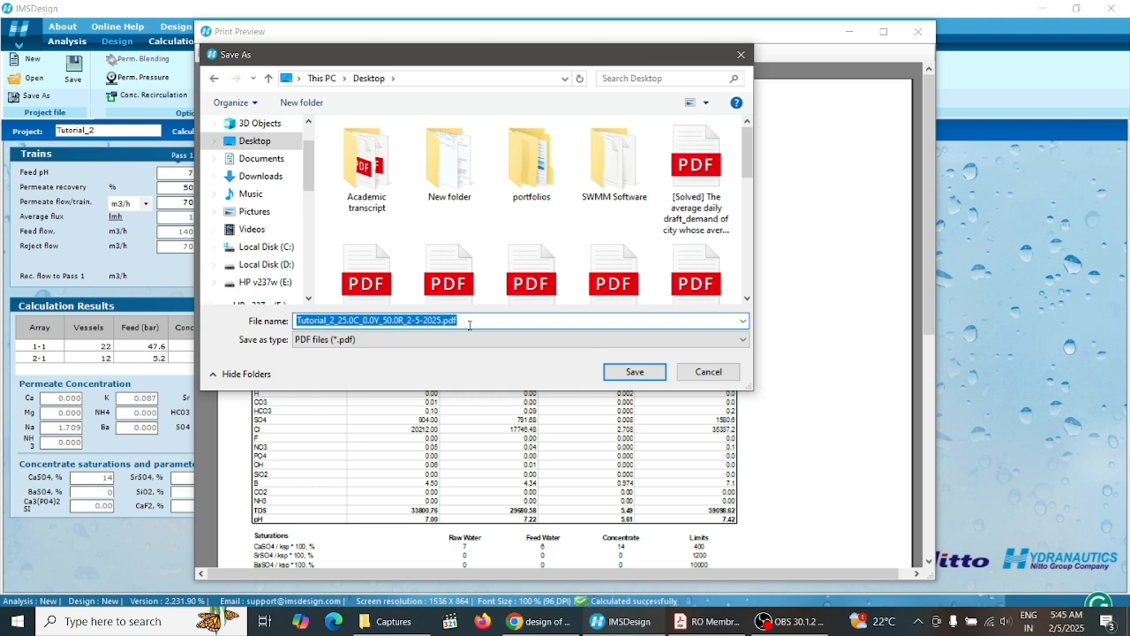
type("T")
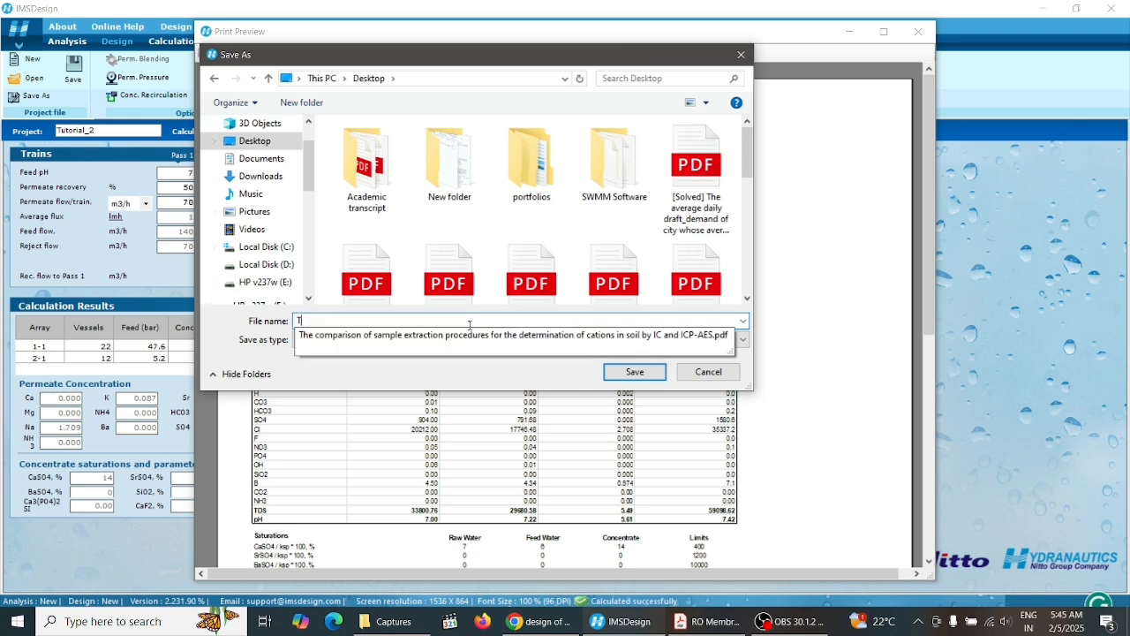
type("Tutor")
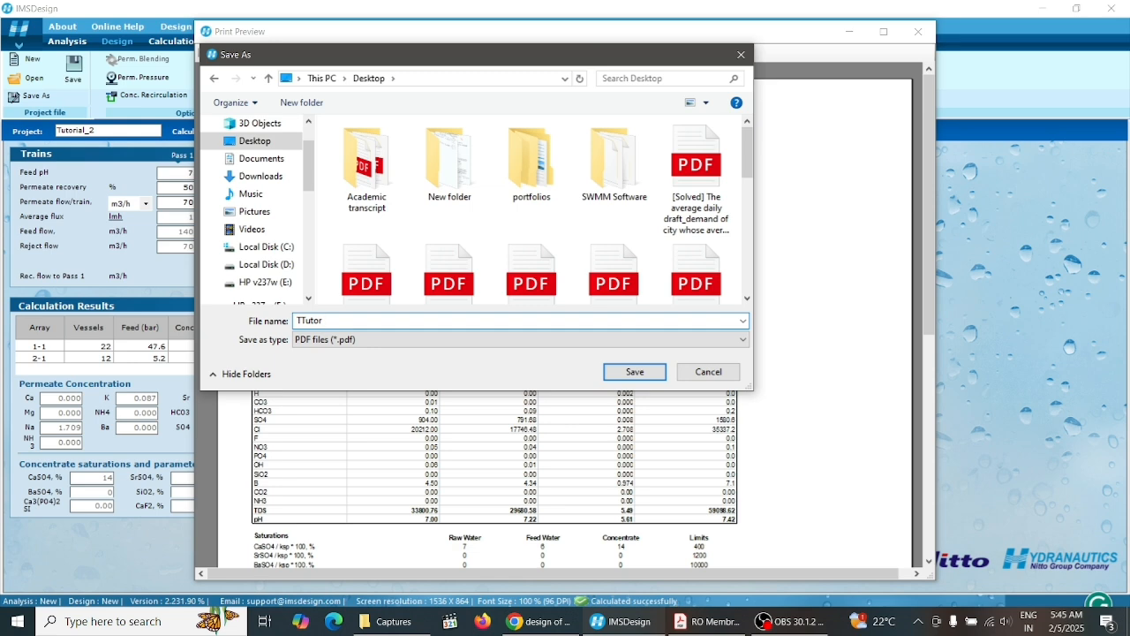
key("BackSpace")
key("BackSpace")
key("BackSpace")
key("BackSpace")
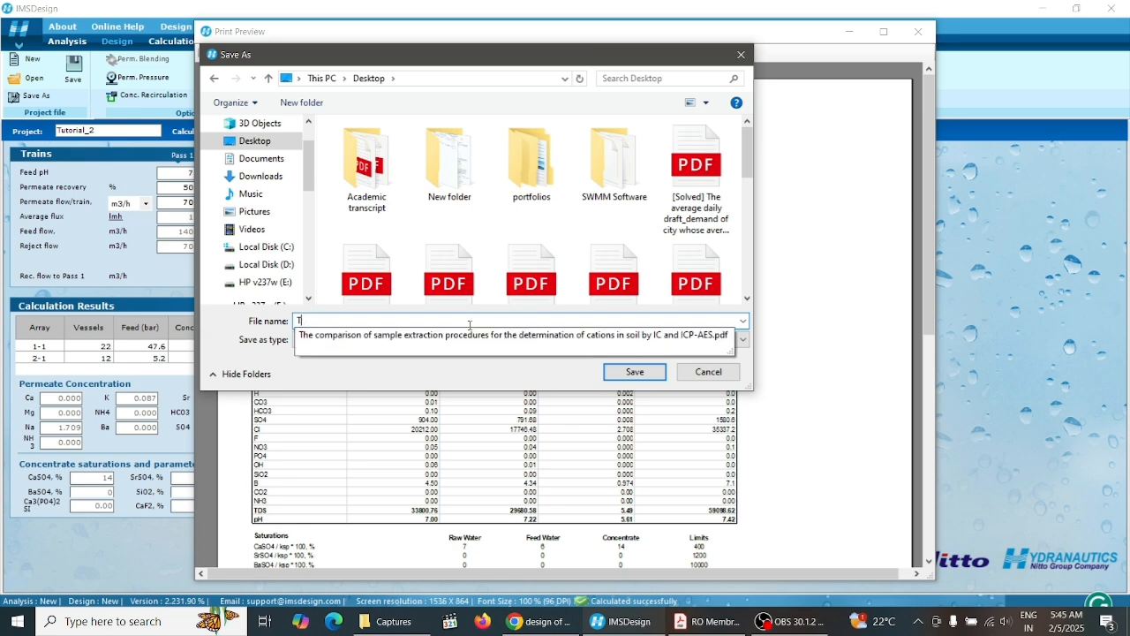
type("U")
key("BackSpace")
key("BackSpace")
key("BackSpace")
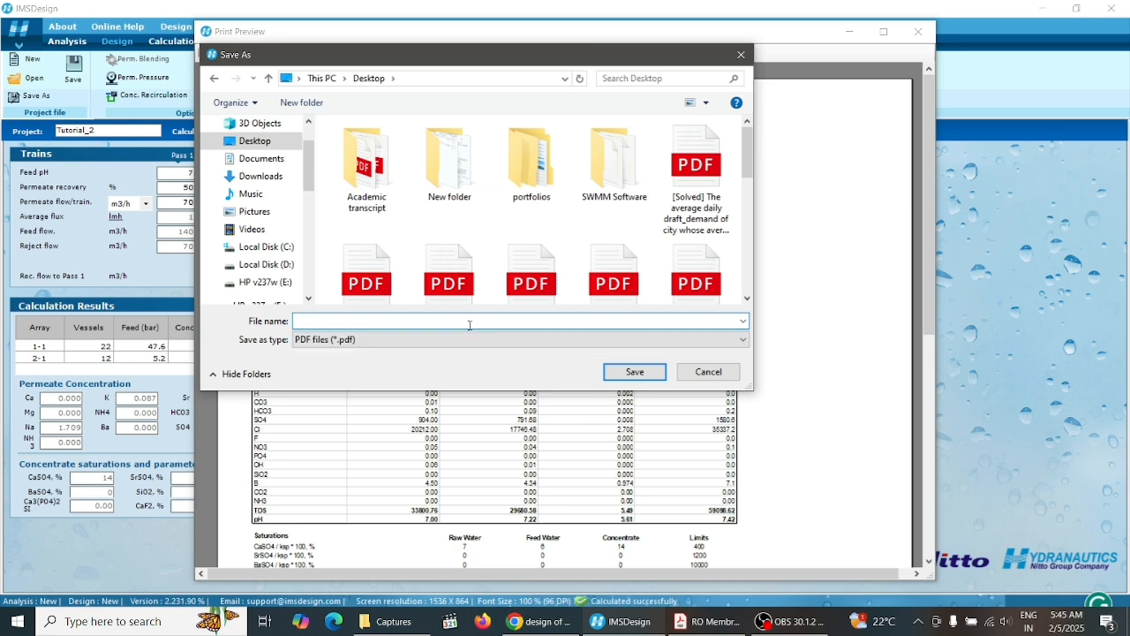
type("Tutorial 2")
left_click(653, 372)
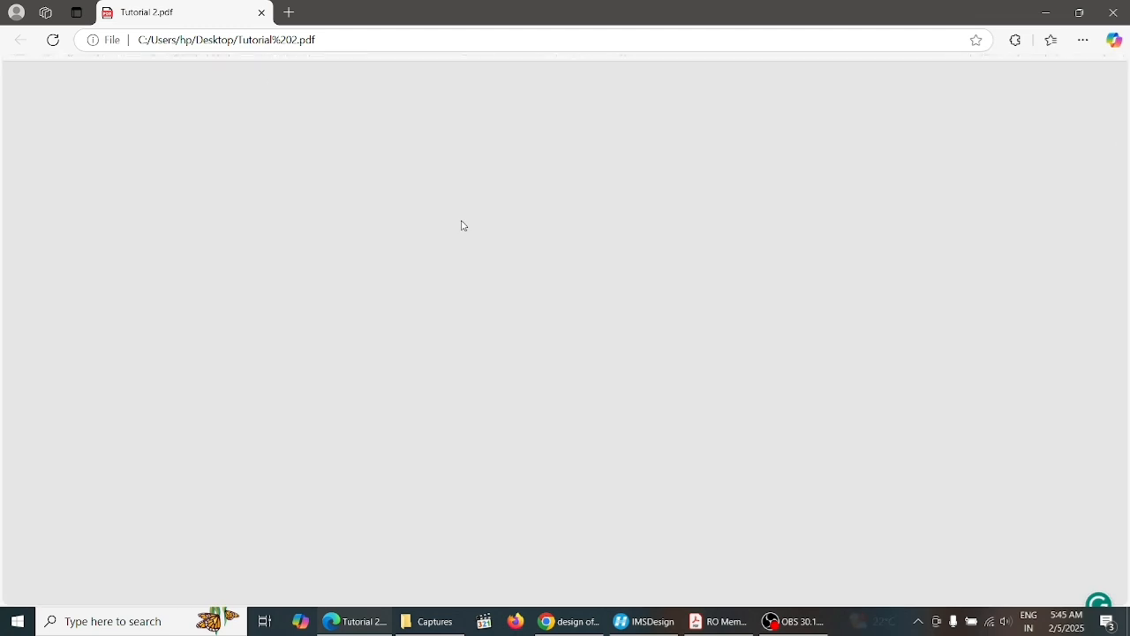
Scroll through the exported PDF report's pages and stream table, then close it and the print preview
scroll(1123, 128, "down", 1)
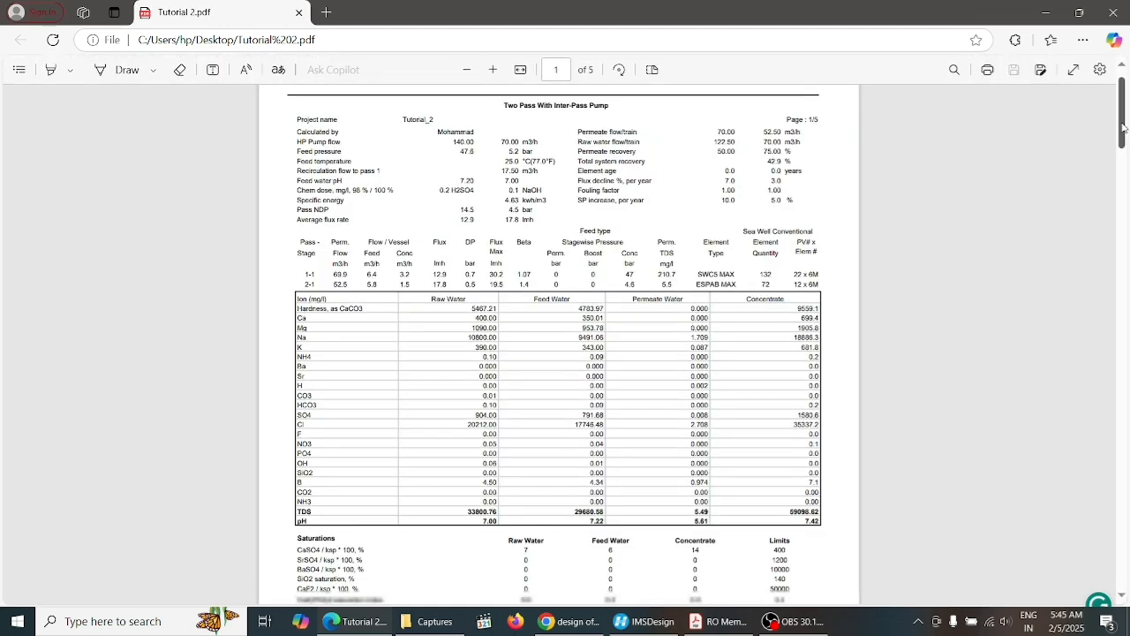
left_click_drag(1123, 128, 1123, 135)
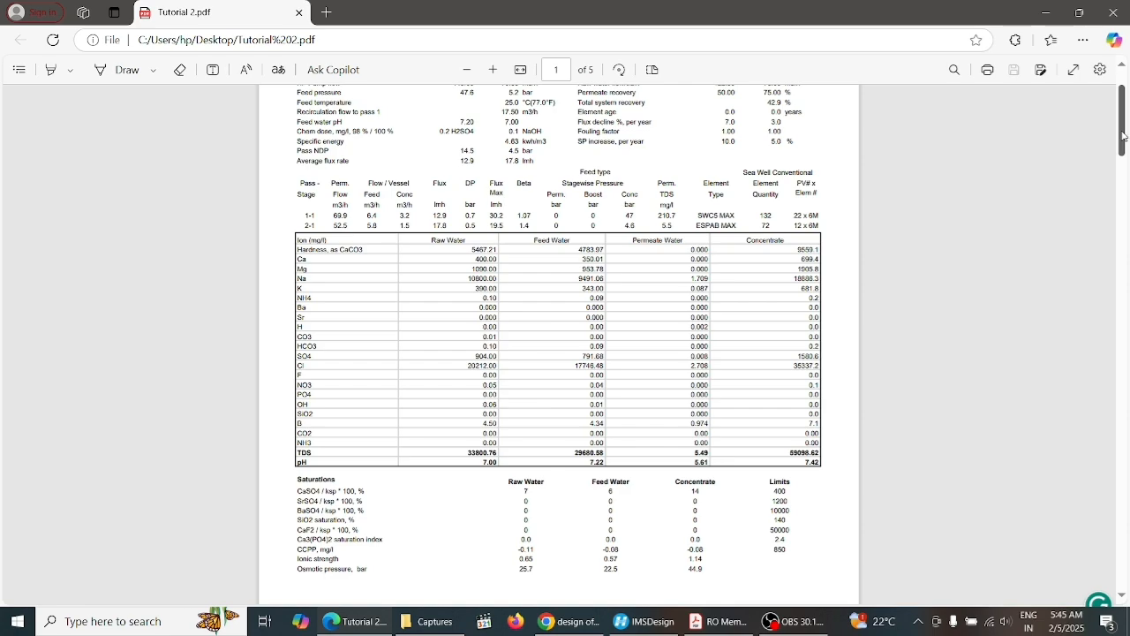
left_click_drag(1124, 134, 1106, 500)
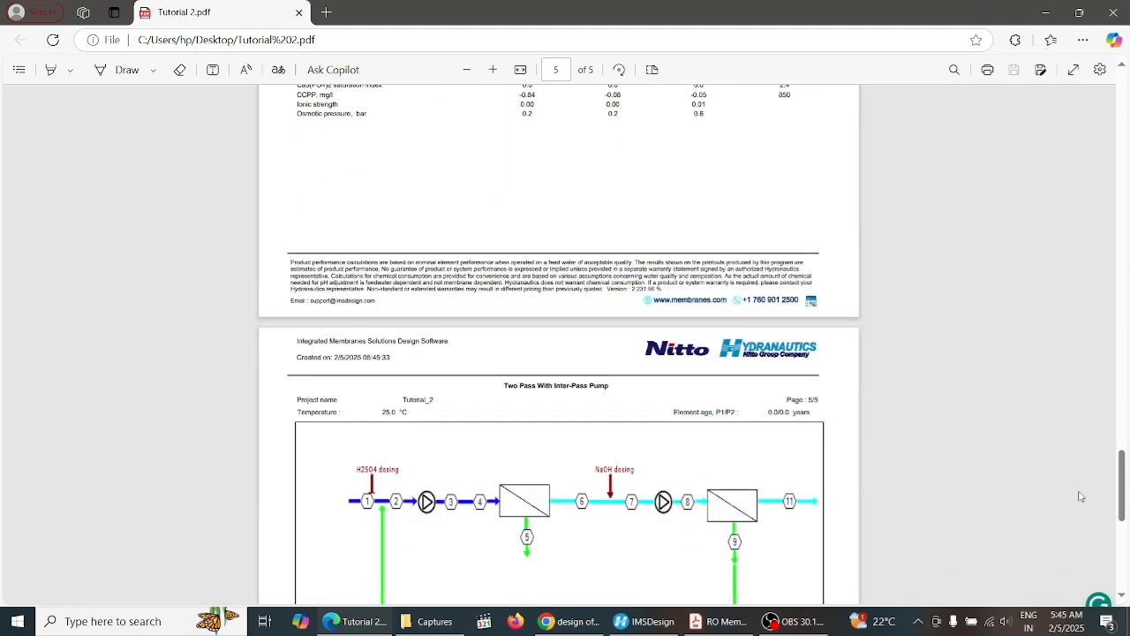
left_click_drag(1125, 483, 1123, 543)
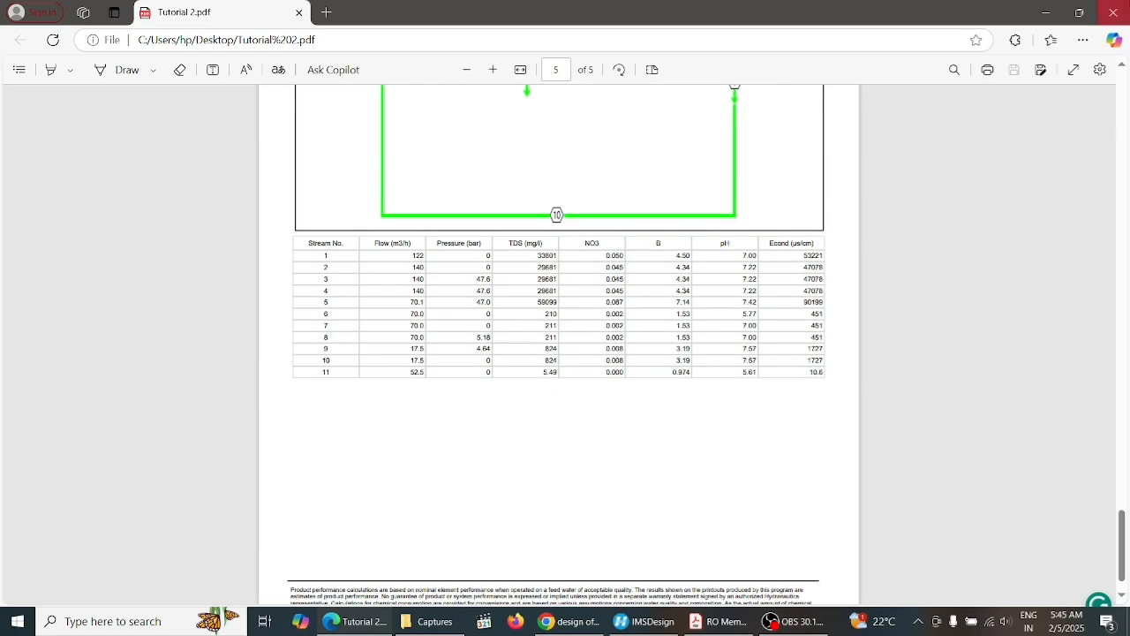
left_click(1122, 13)
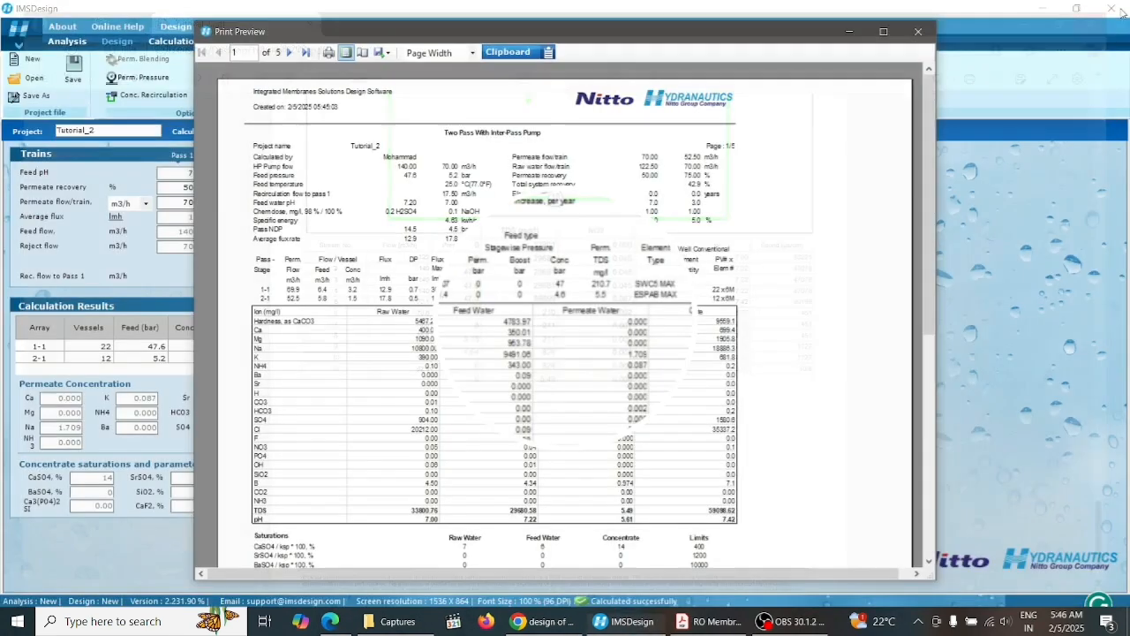
left_click(910, 37)
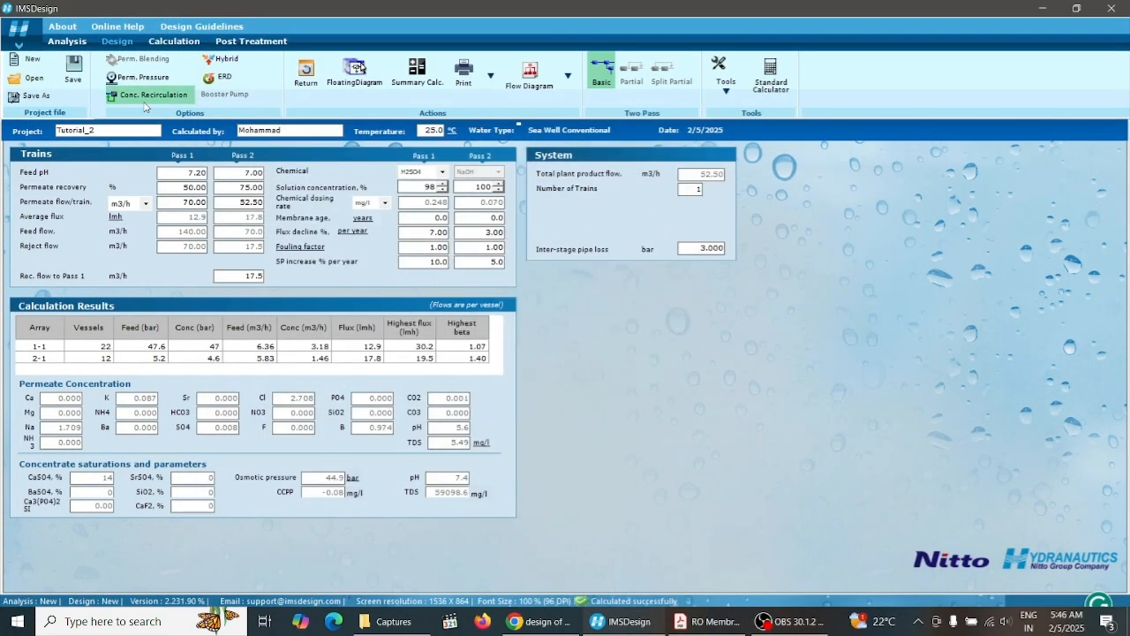
Review the power, chemical requirement and cost calculation results and compare them with the paper's Conclusions
left_click(180, 42)
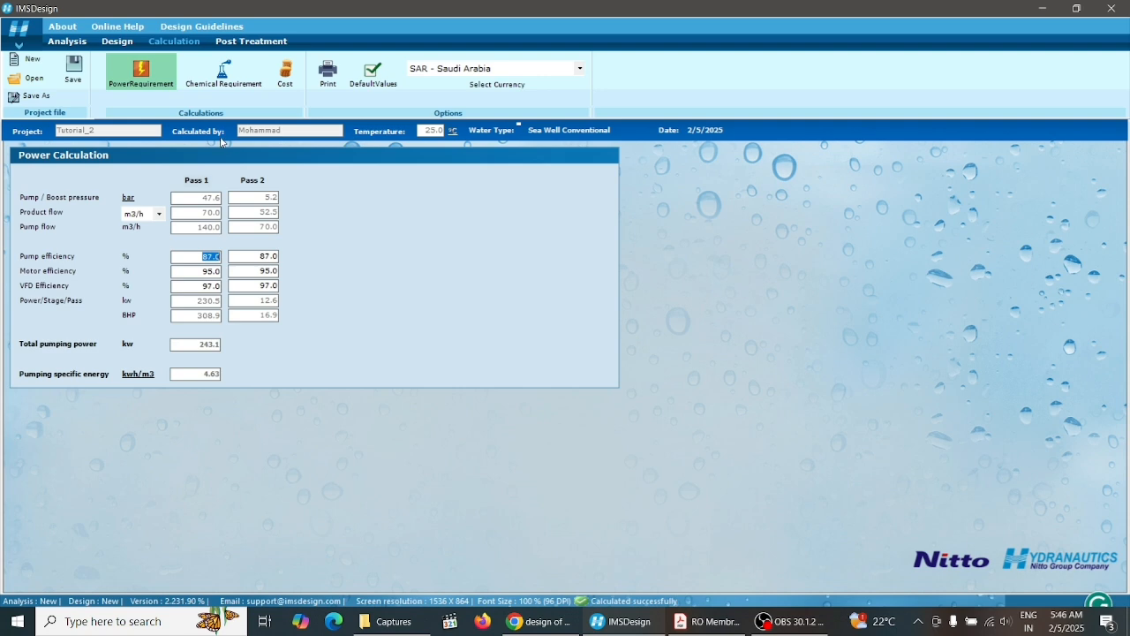
left_click(223, 71)
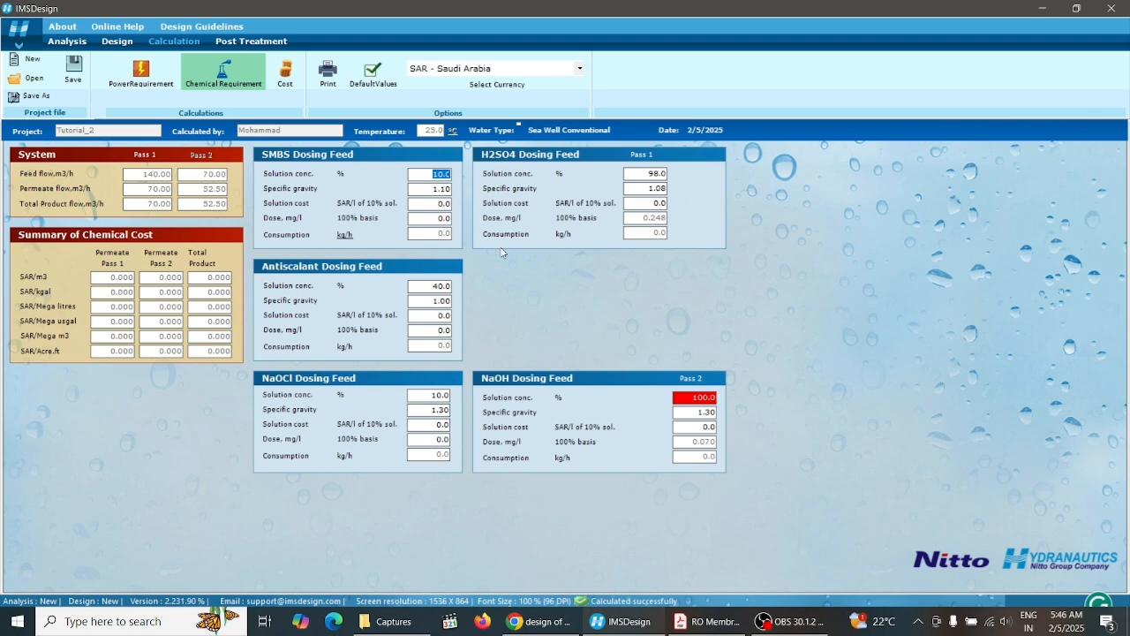
left_click(284, 73)
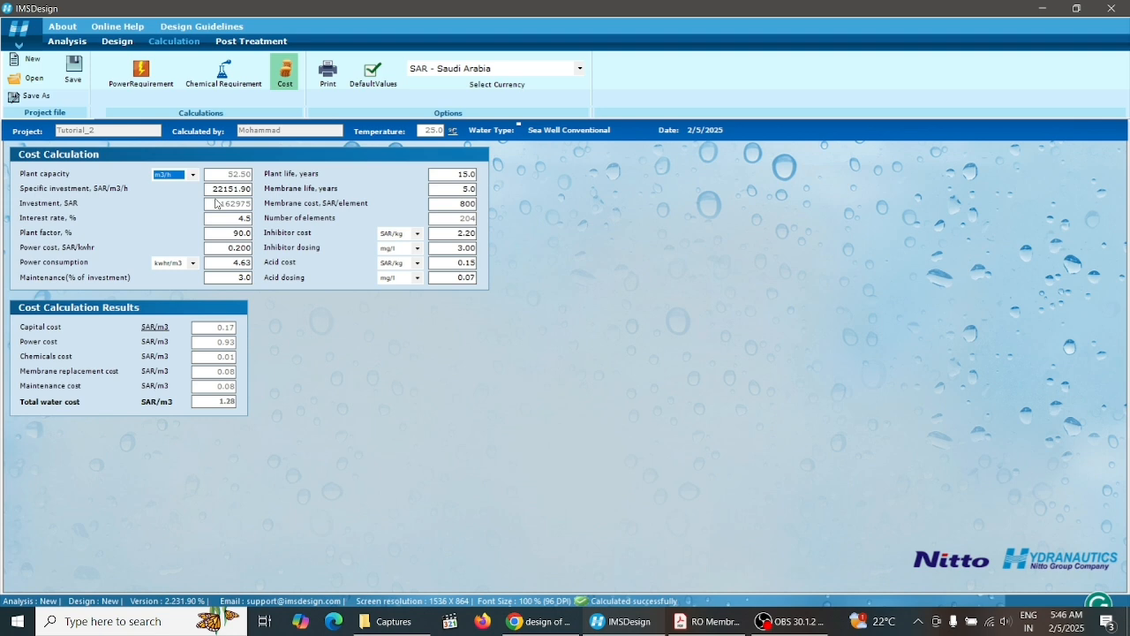
left_click(715, 623)
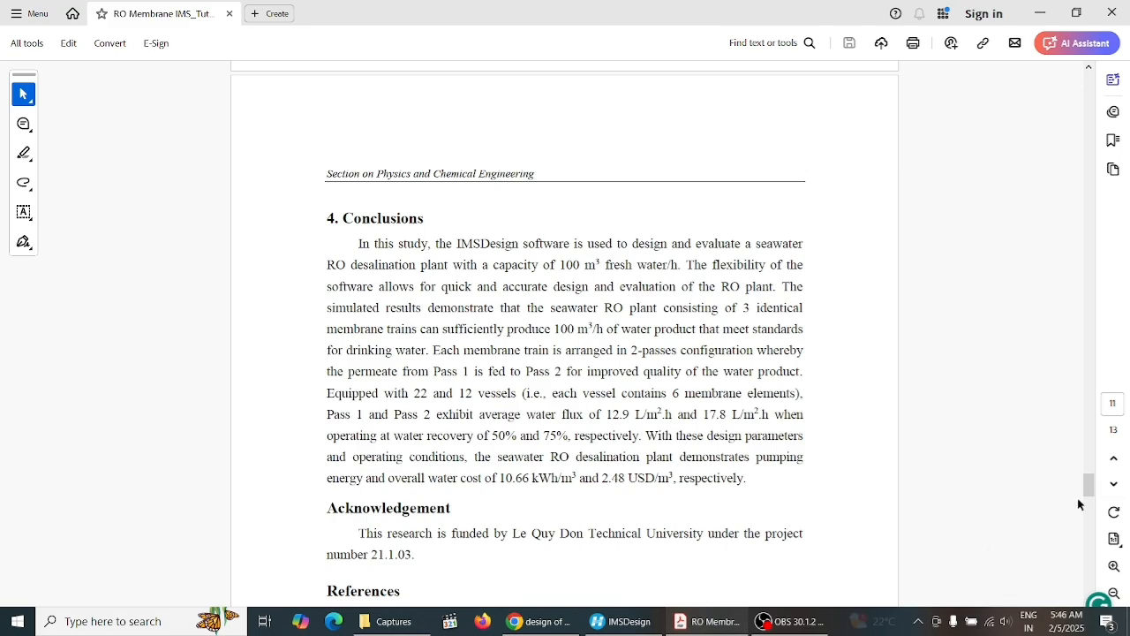